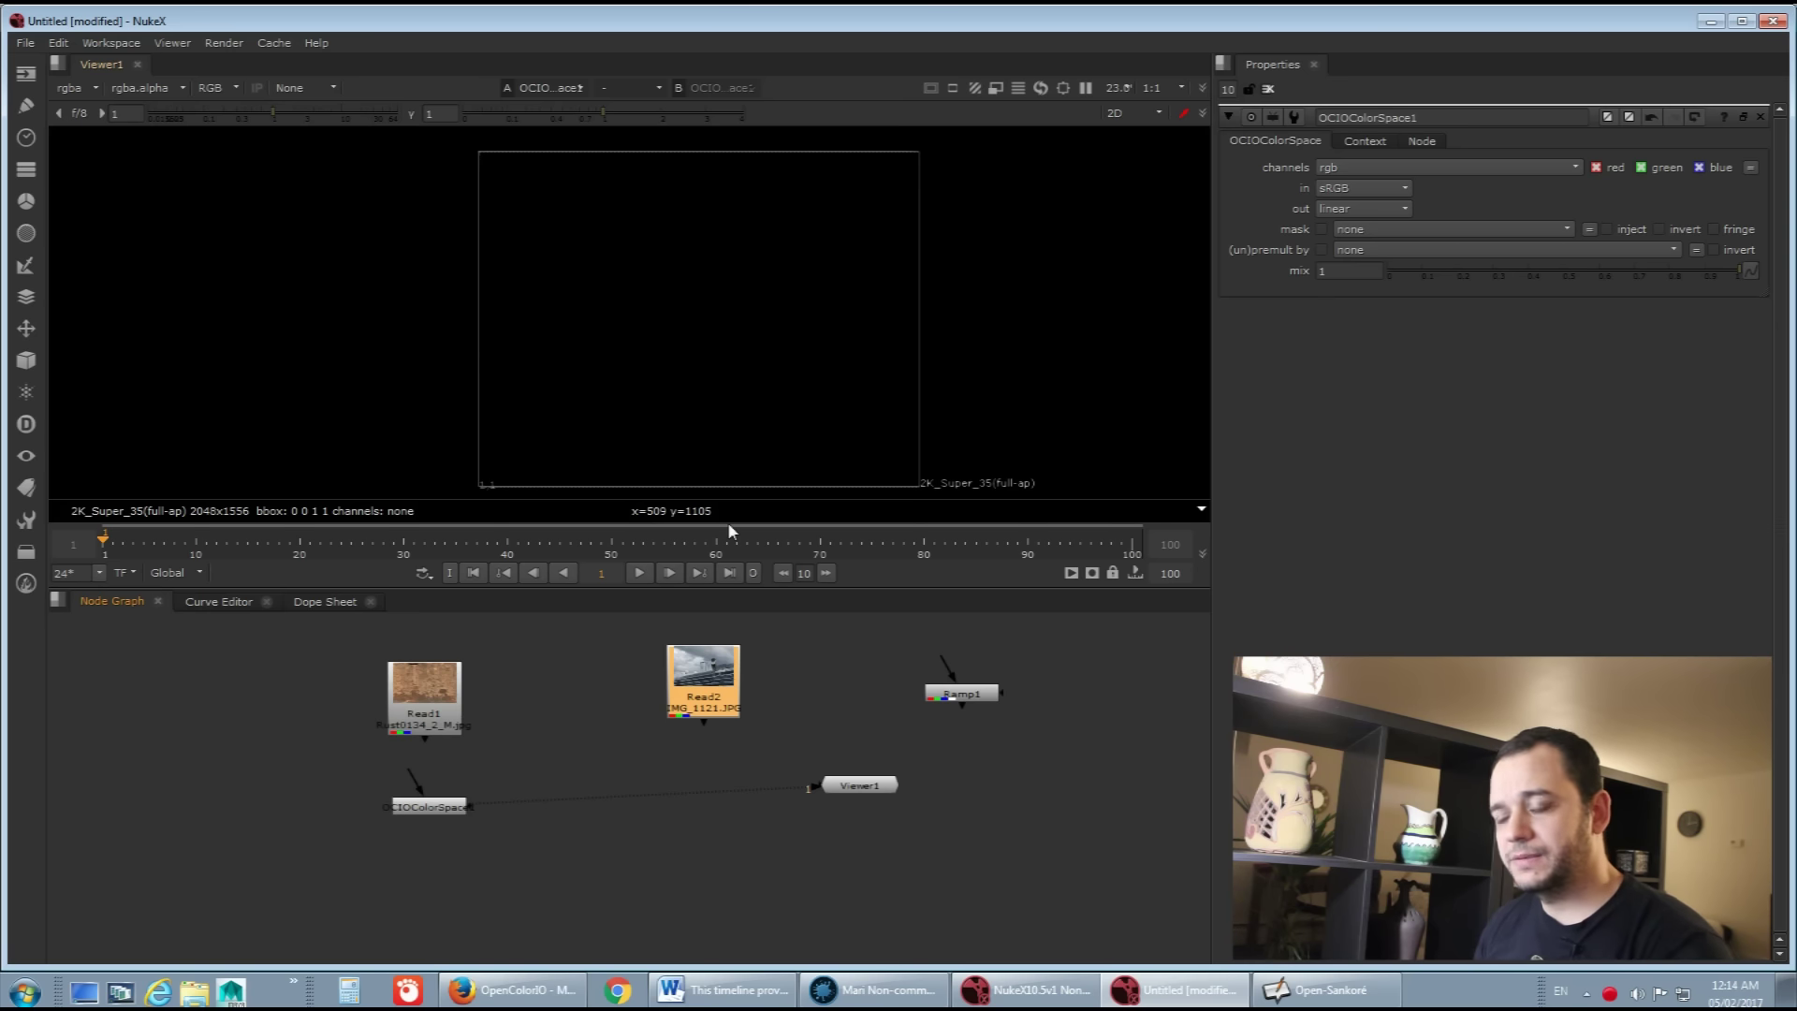
left_click_drag(711, 684, 664, 695)
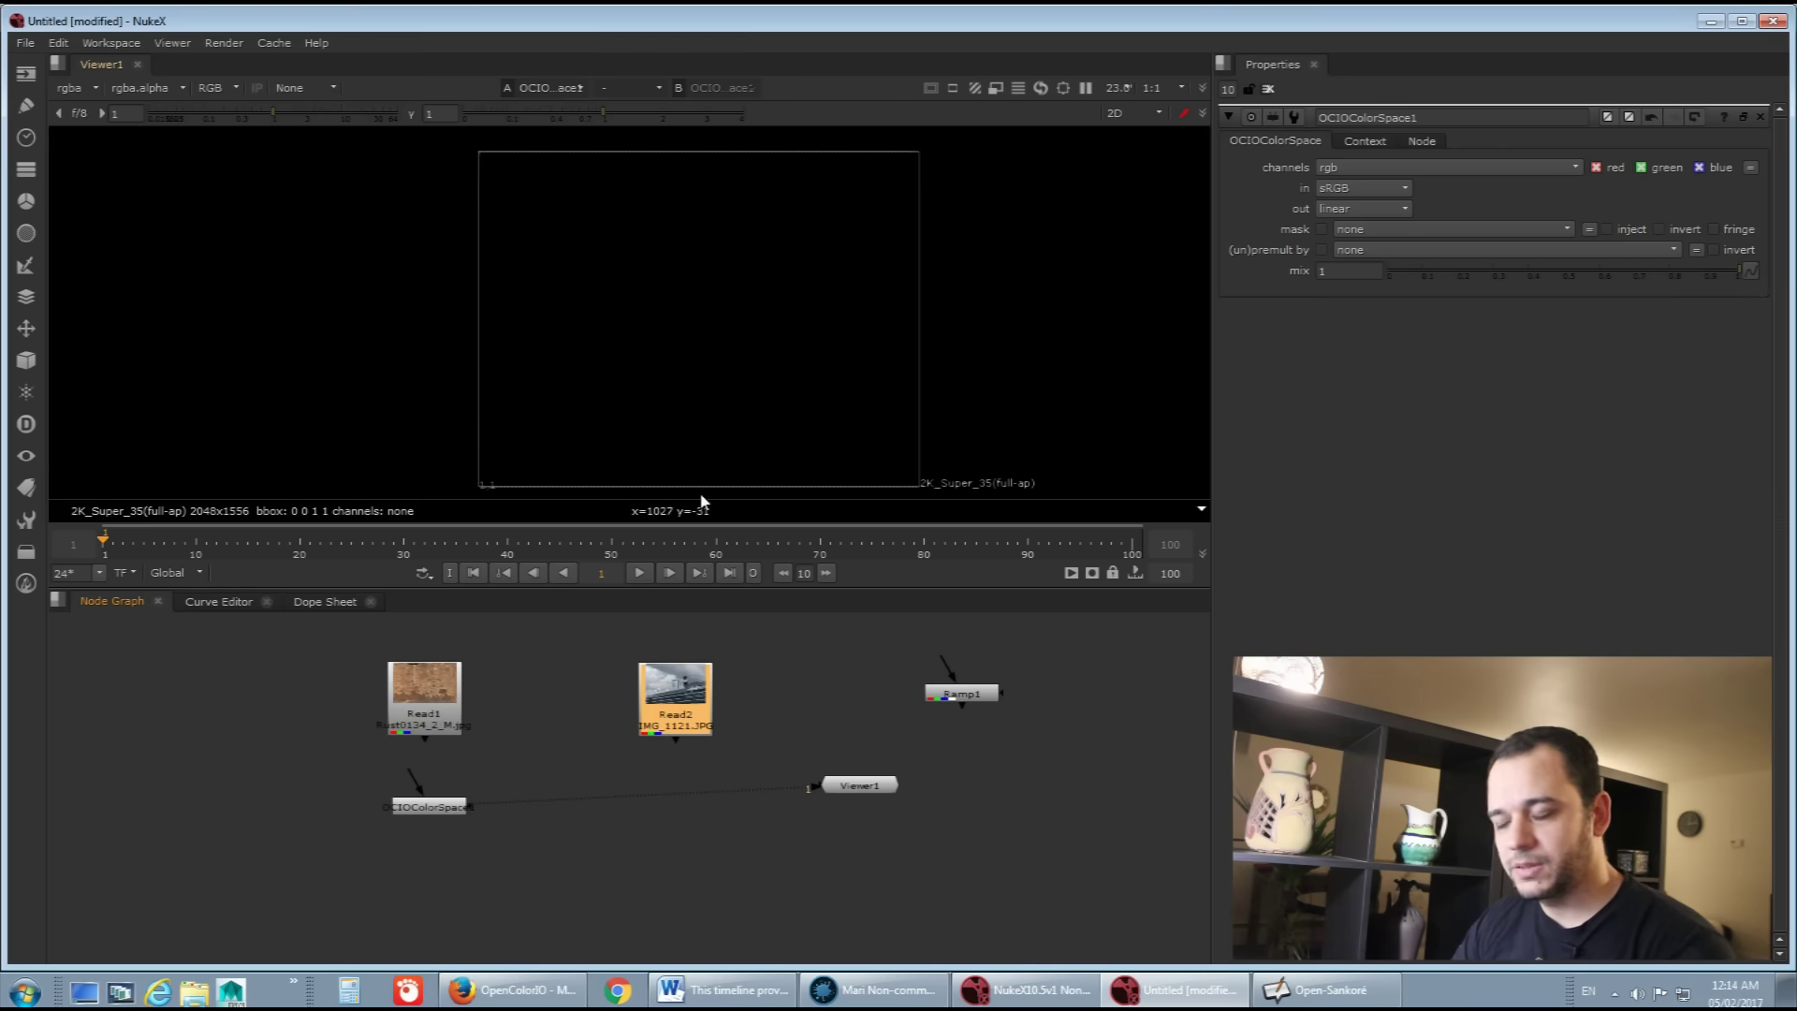
left_click_drag(664, 695, 653, 694)
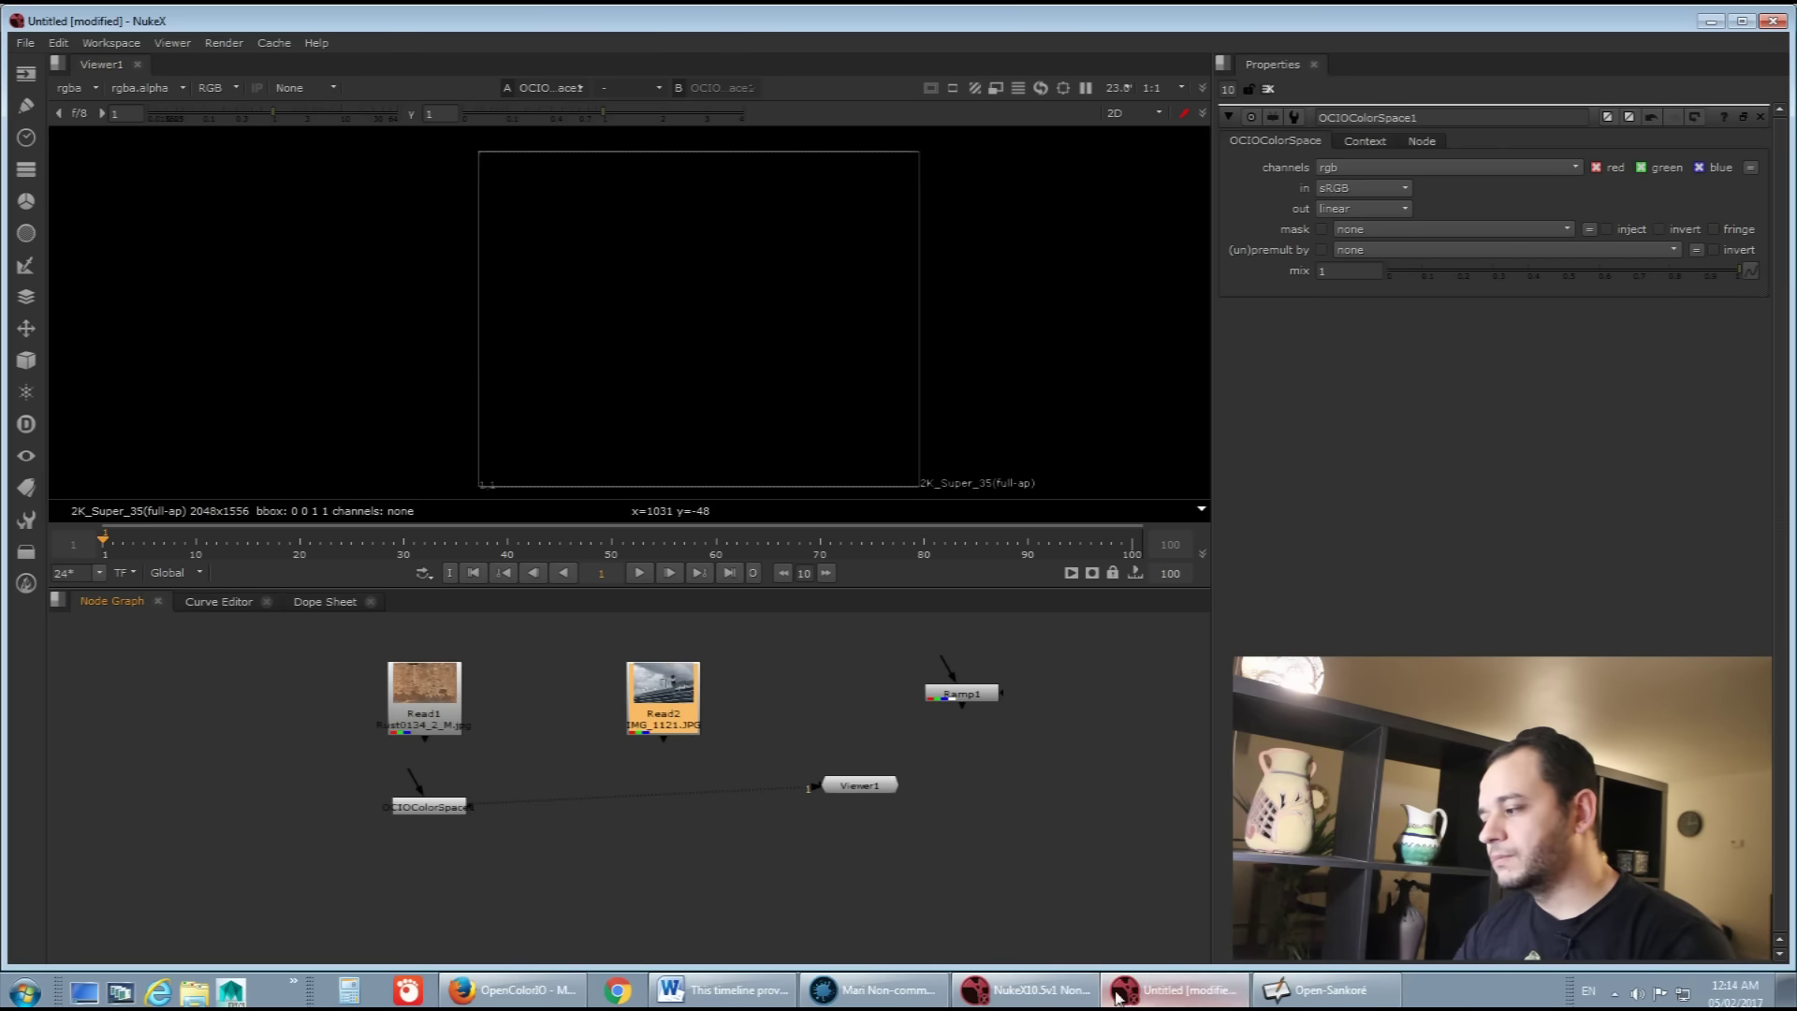
Step: Switch to Open-Sankoré and sketch a square in the upper middle of the blank board
left_click(1329, 989)
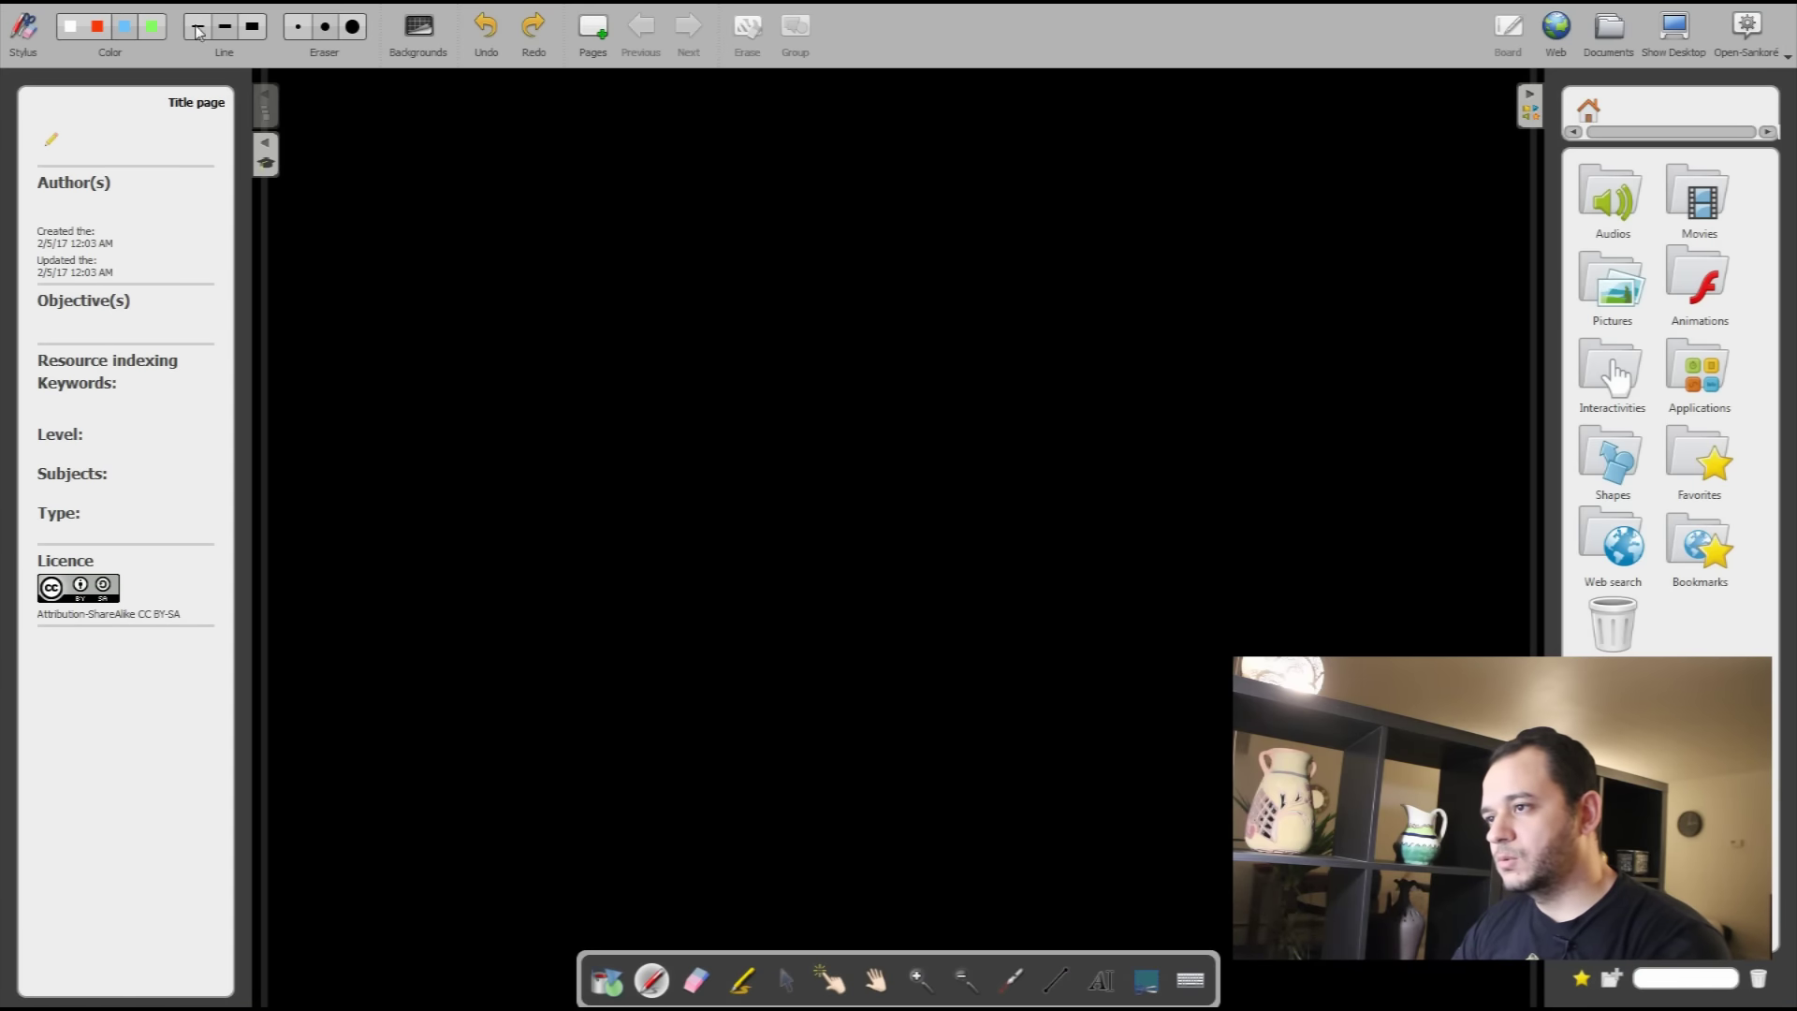
mouse_move(760, 241)
left_mouse_down()
mouse_move(654, 243)
mouse_move(762, 377)
mouse_move(638, 382)
left_mouse_up()
left_click_drag(630, 224, 638, 381)
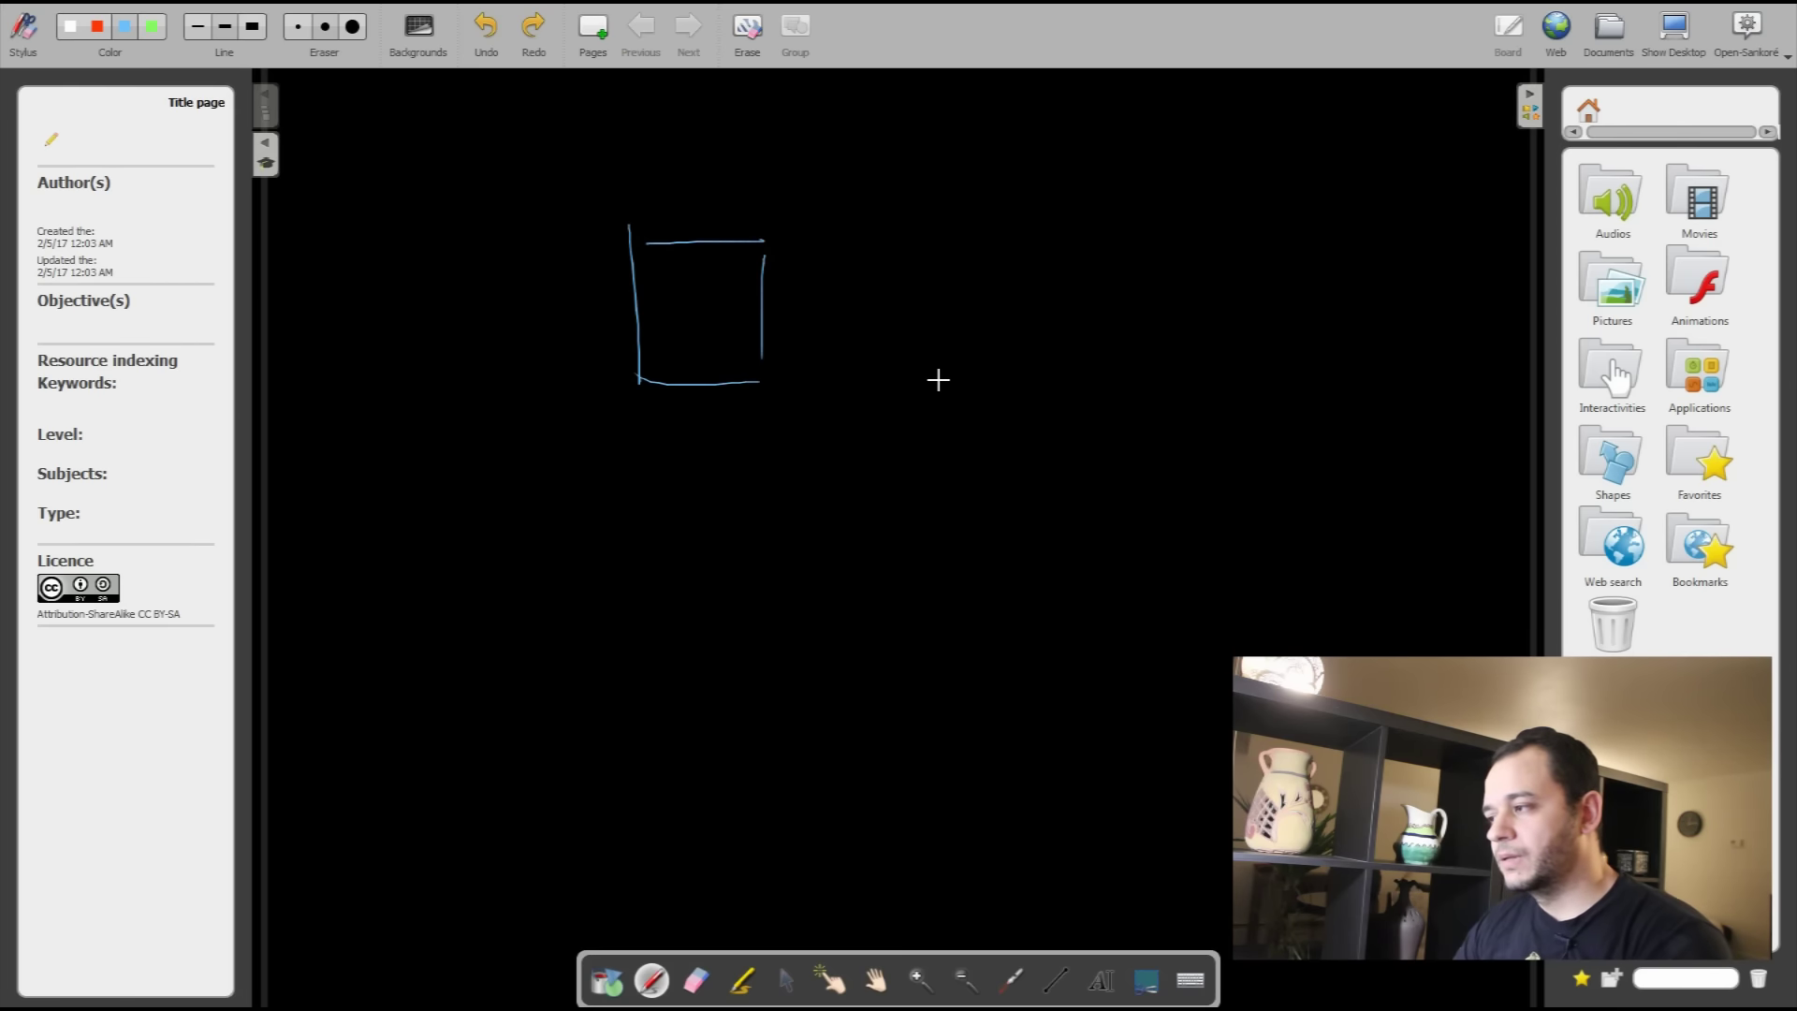
Step: Handwrite "sRGB" to the left of the square and "2.2" to its right
mouse_move(356, 287)
left_mouse_down()
mouse_move(408, 333)
mouse_move(447, 292)
mouse_move(430, 315)
mouse_move(497, 299)
mouse_move(459, 355)
left_mouse_up()
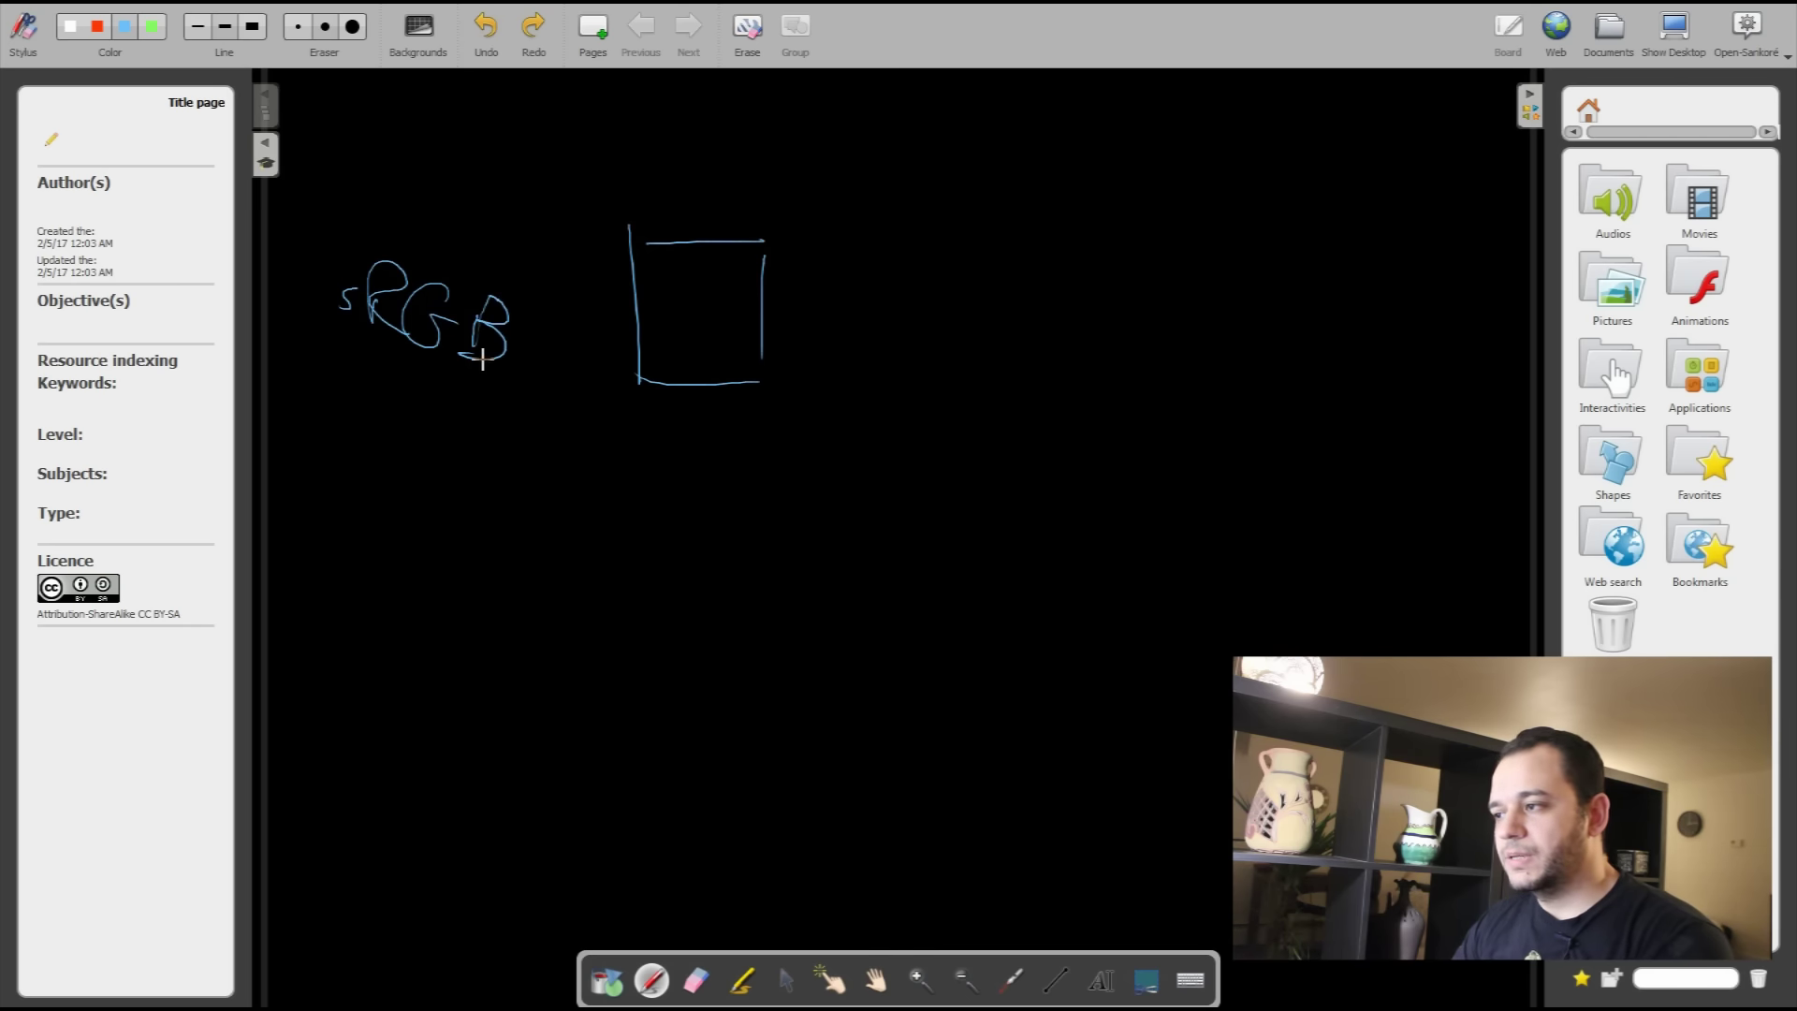
mouse_move(892, 296)
left_mouse_down()
mouse_move(937, 341)
mouse_move(995, 331)
mouse_move(981, 364)
left_mouse_up()
left_click(939, 341)
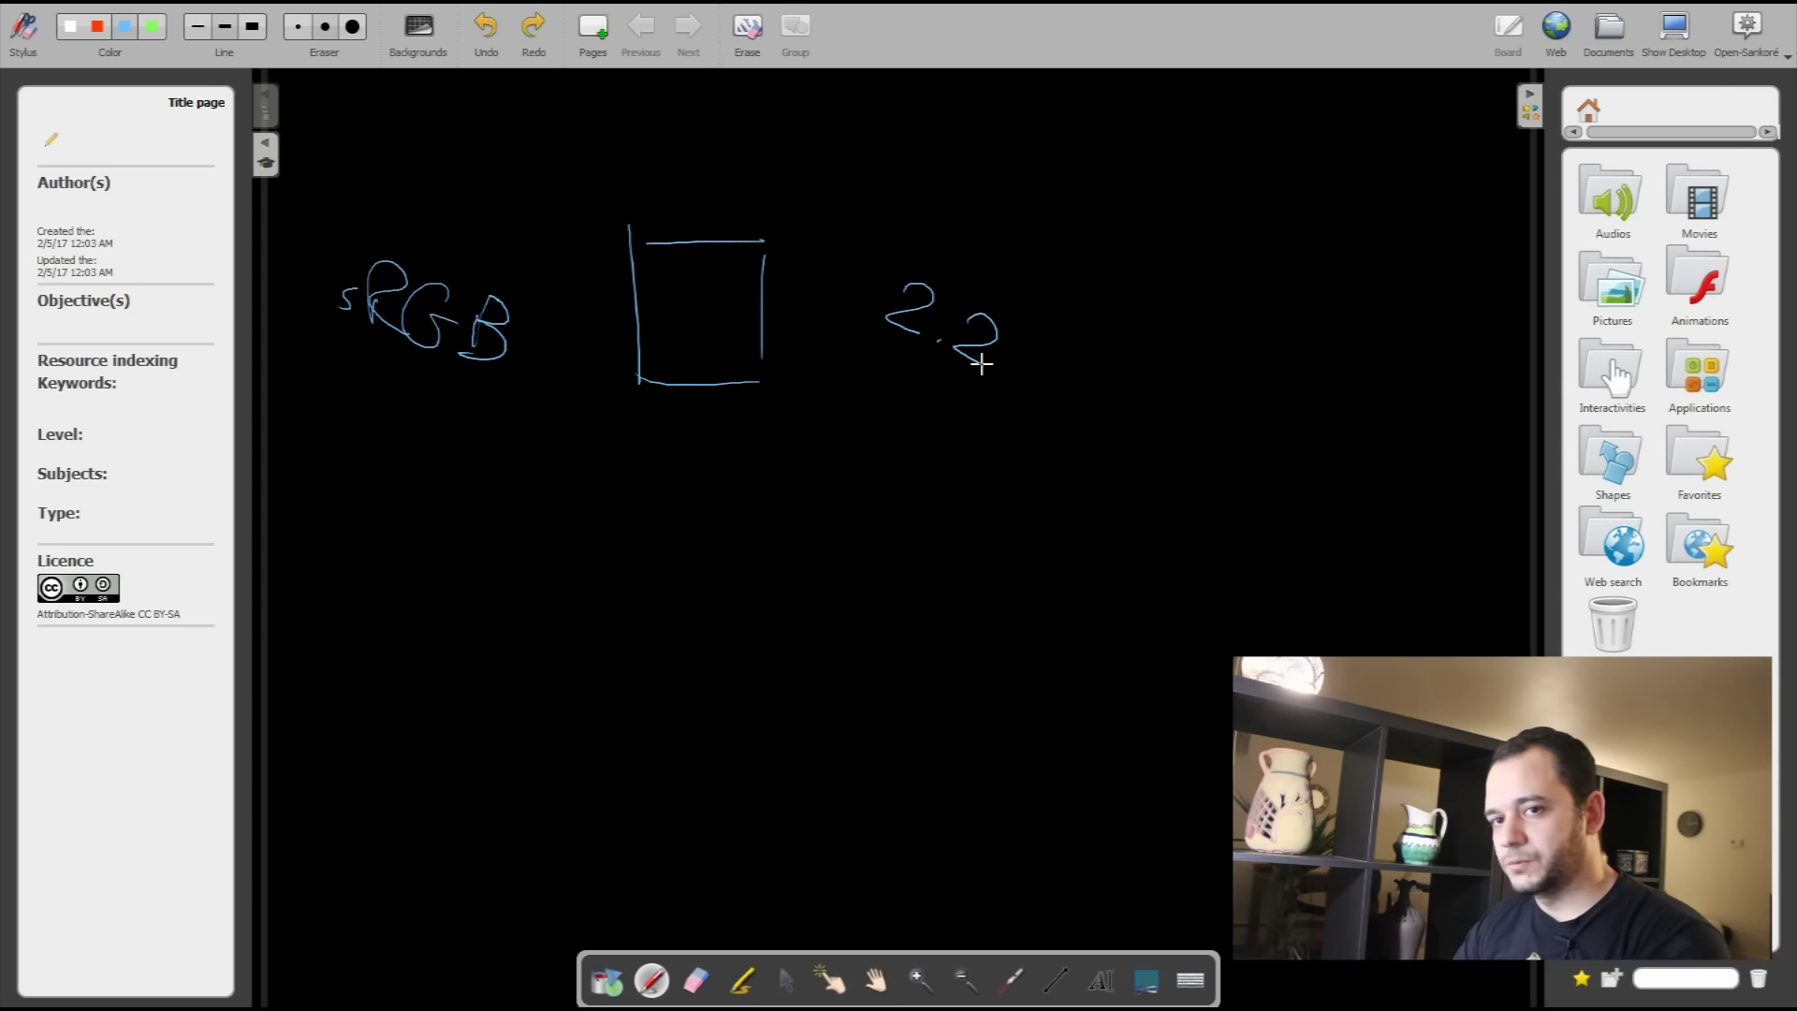
Step: Draw an arrow down from the square and sketch a second square beneath the arrowhead
mouse_move(686, 388)
left_mouse_down()
mouse_move(693, 526)
mouse_move(721, 484)
left_mouse_up()
left_click_drag(676, 506, 700, 534)
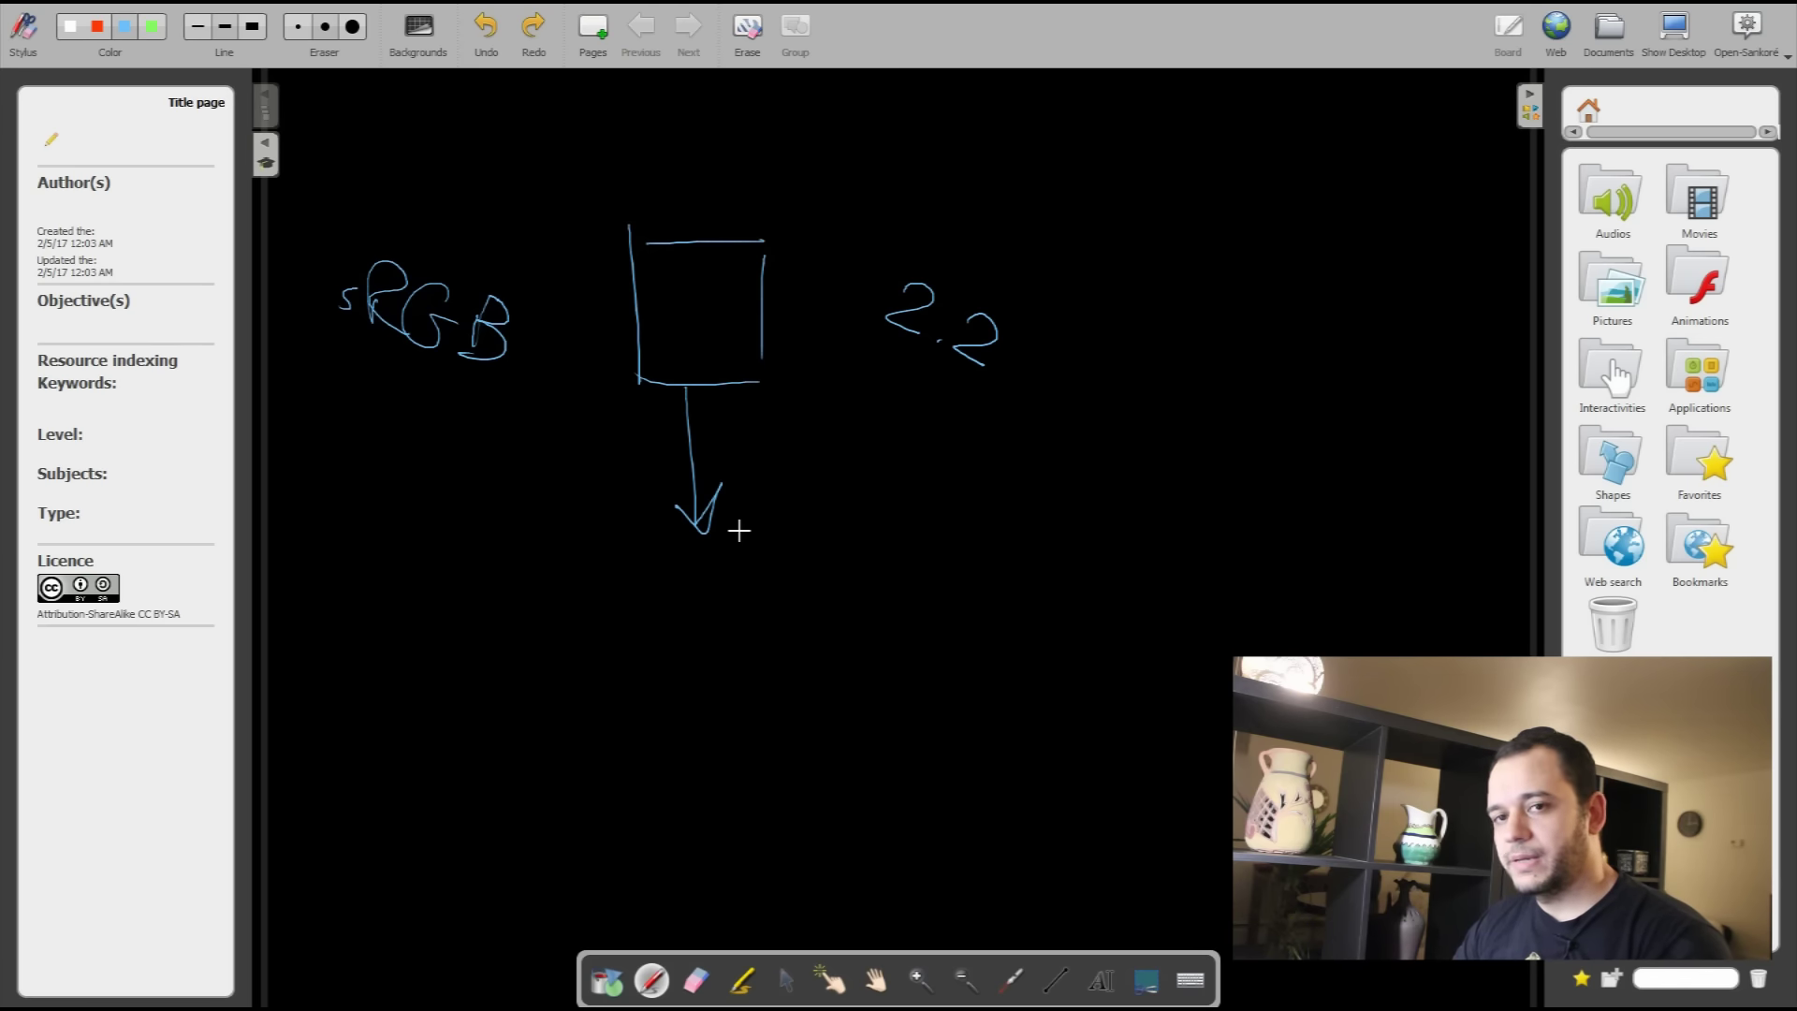
left_click_drag(779, 550, 637, 537)
left_click_drag(759, 731, 764, 552)
left_click_drag(768, 737, 638, 716)
left_click_drag(631, 554, 618, 746)
Step: Handwrite "Gamma correction Monitor" beside the lower square and cross that square out with two diagonal lines
left_click_drag(875, 622, 870, 652)
mouse_move(899, 655)
left_mouse_down()
mouse_move(945, 696)
mouse_move(976, 687)
mouse_move(996, 729)
left_mouse_up()
mouse_move(812, 675)
left_mouse_down()
mouse_move(854, 714)
mouse_move(972, 753)
mouse_move(987, 799)
mouse_move(1032, 832)
left_mouse_up()
mouse_move(794, 774)
left_mouse_down()
mouse_move(827, 756)
mouse_move(873, 796)
mouse_move(870, 825)
mouse_move(907, 806)
mouse_move(978, 856)
left_mouse_up()
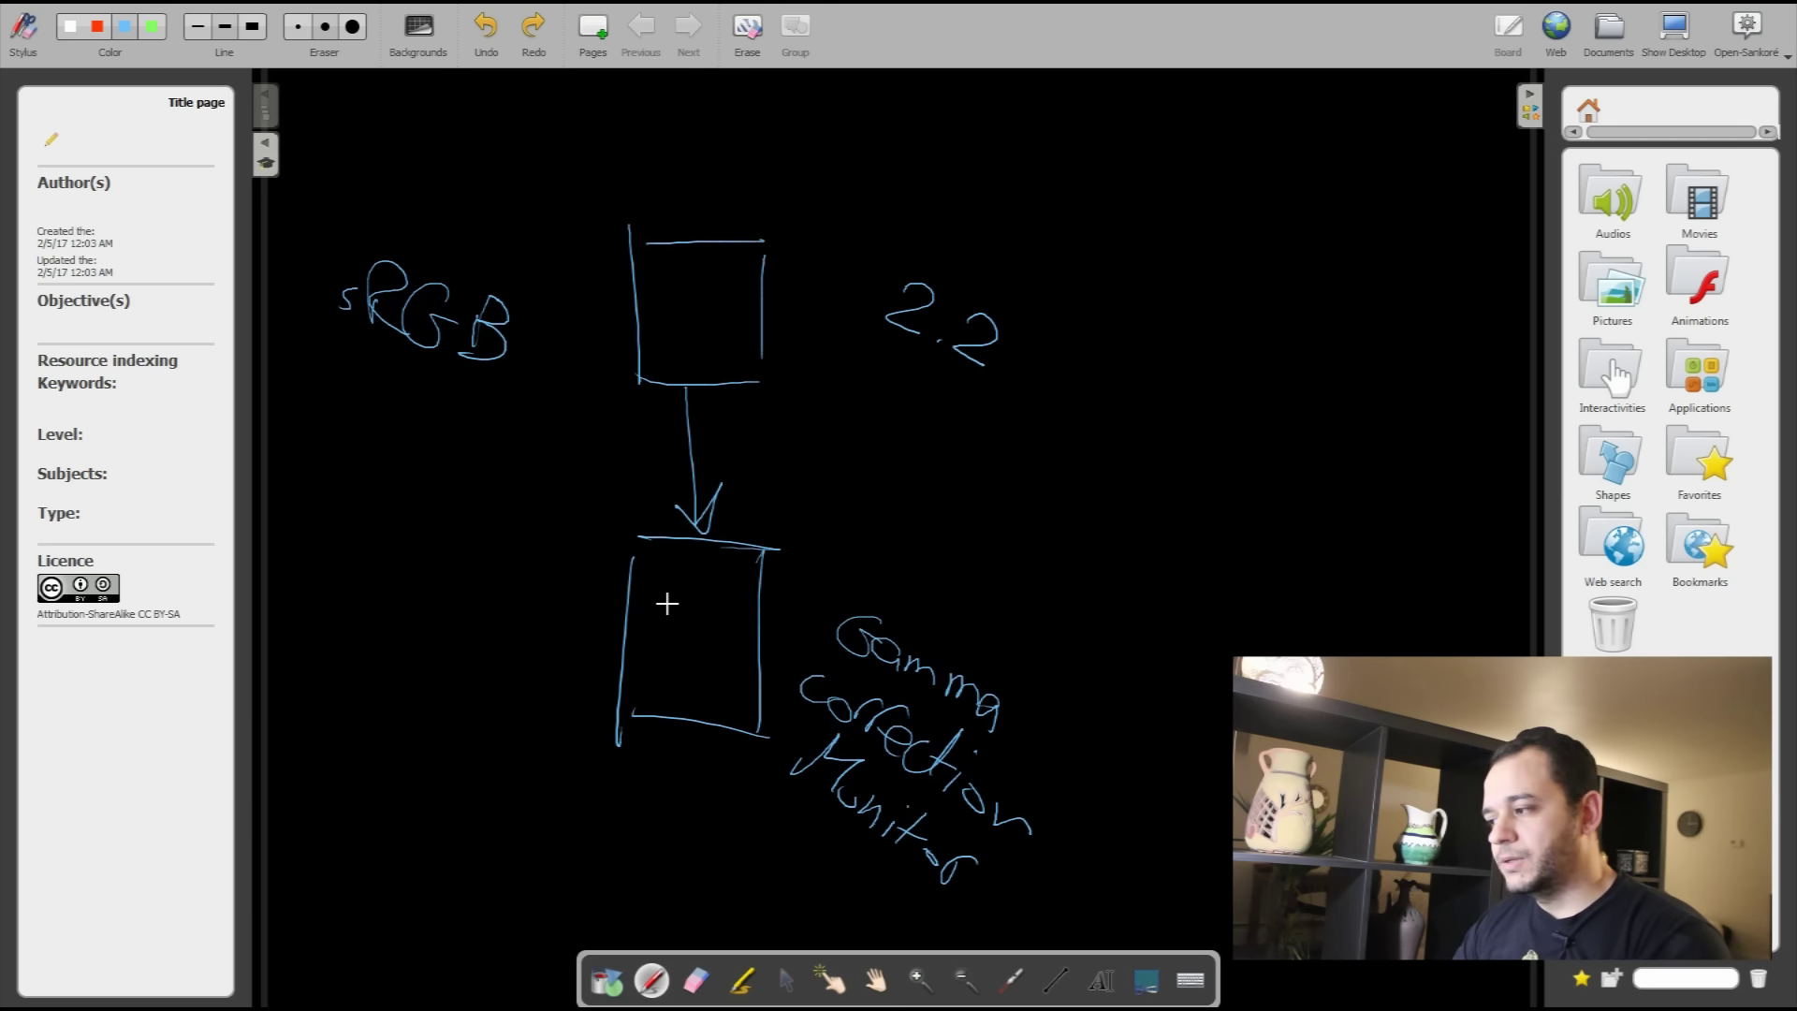
left_click_drag(632, 557, 764, 786)
left_click_drag(772, 545, 554, 810)
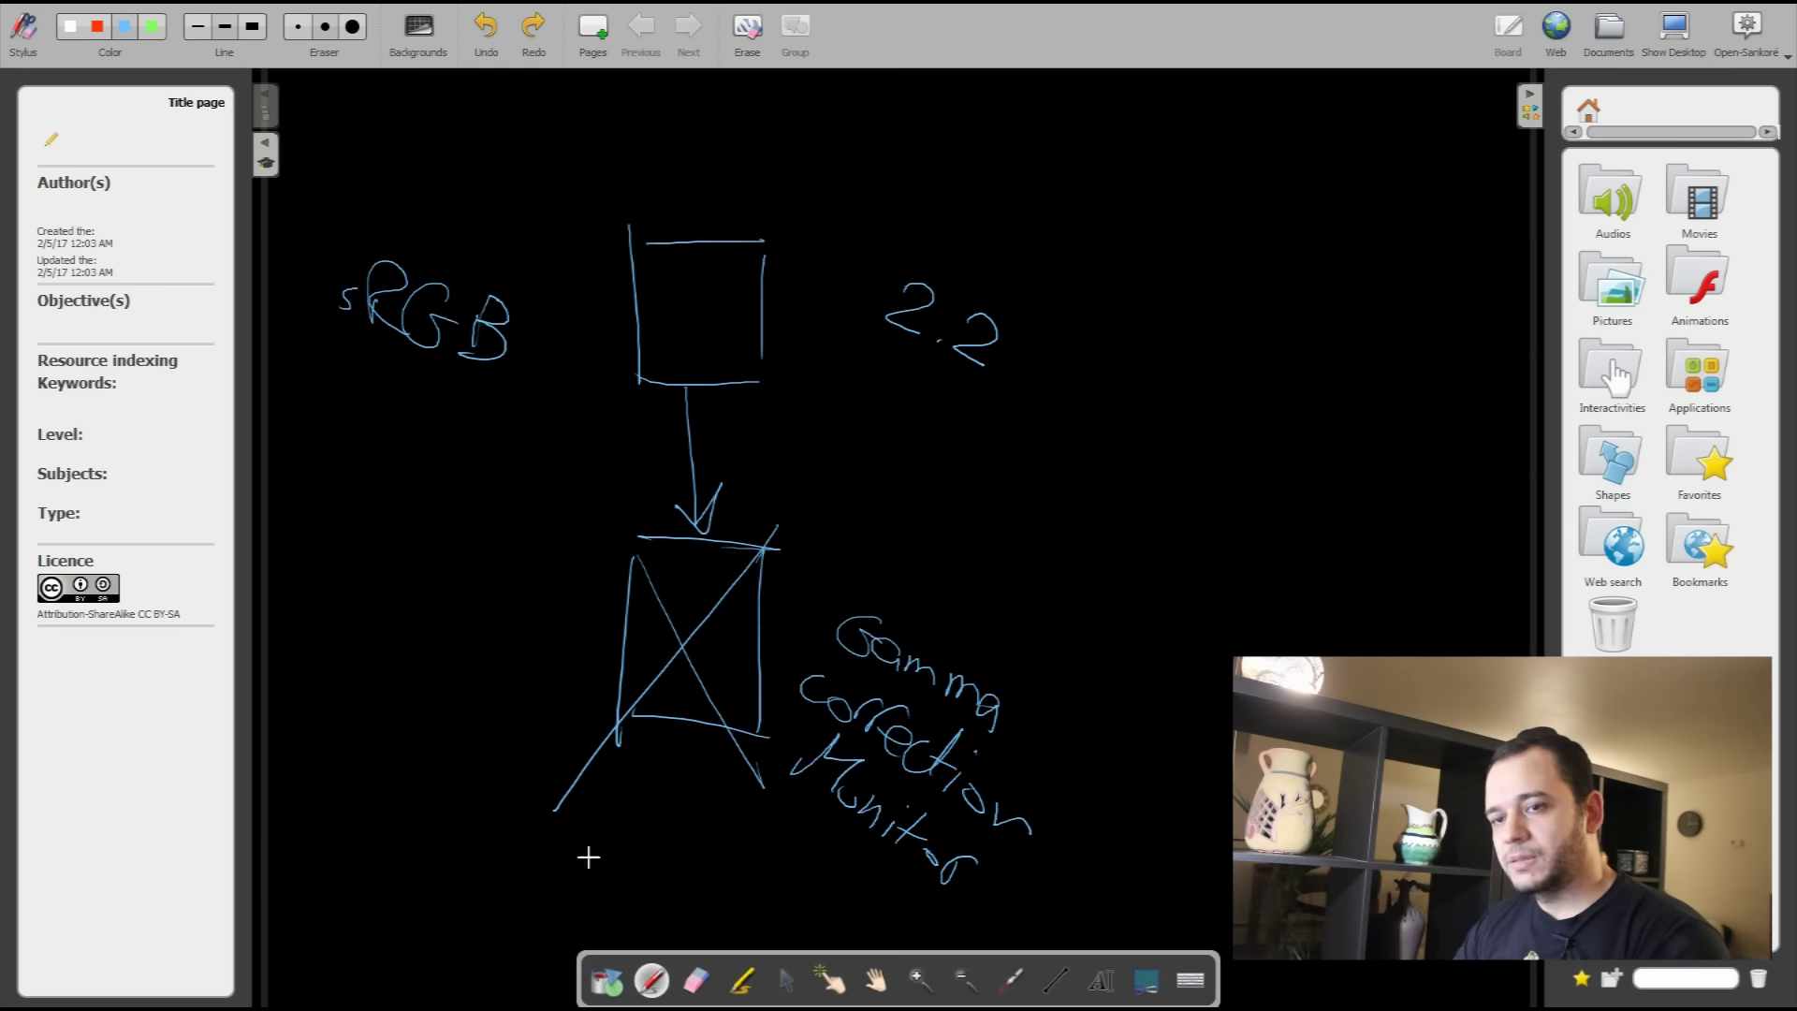
Step: Underline the "sRGB" label twice and circle the "2.2" value
left_click_drag(318, 328, 477, 399)
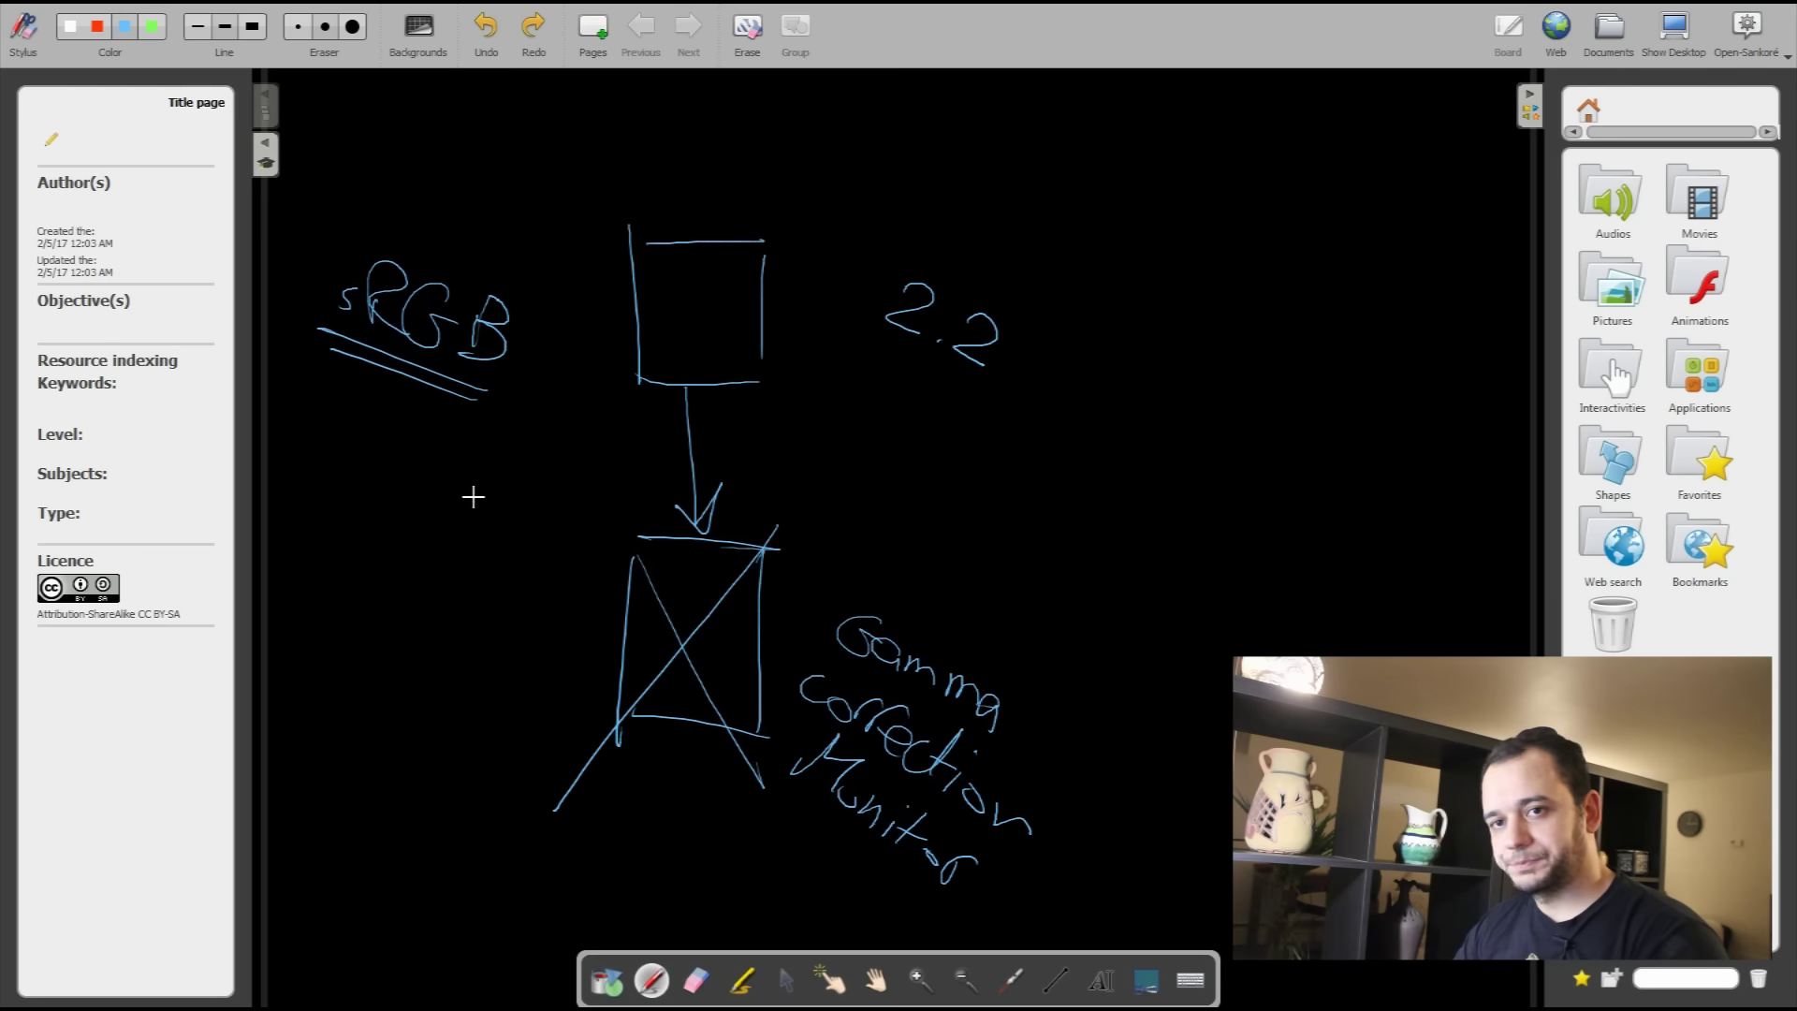
mouse_move(930, 248)
left_mouse_down()
mouse_move(941, 436)
mouse_move(887, 222)
left_mouse_up()
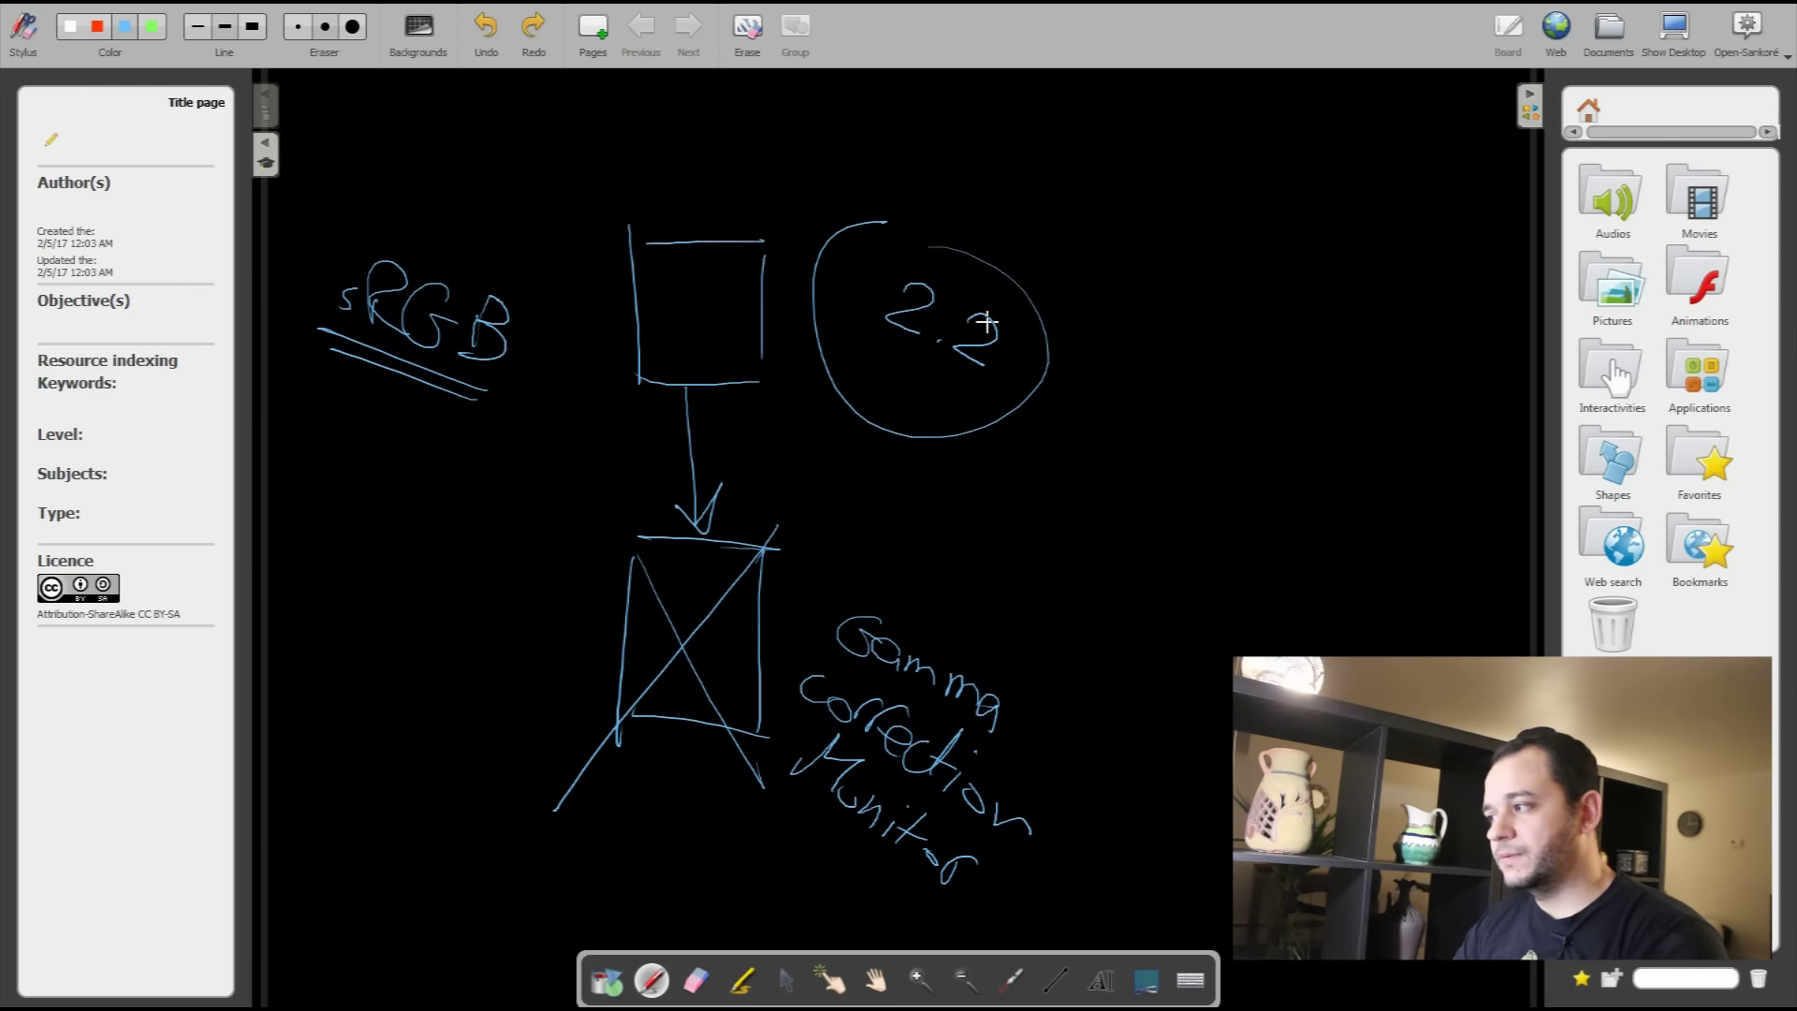
Step: Handwrite the fraction 1/2.2 to the right of the circled value, followed by its decimal form 0.454
left_click_drag(1187, 322, 1200, 257)
left_click_drag(1112, 326, 1217, 367)
left_click_drag(1105, 370, 1227, 487)
left_click(1161, 434)
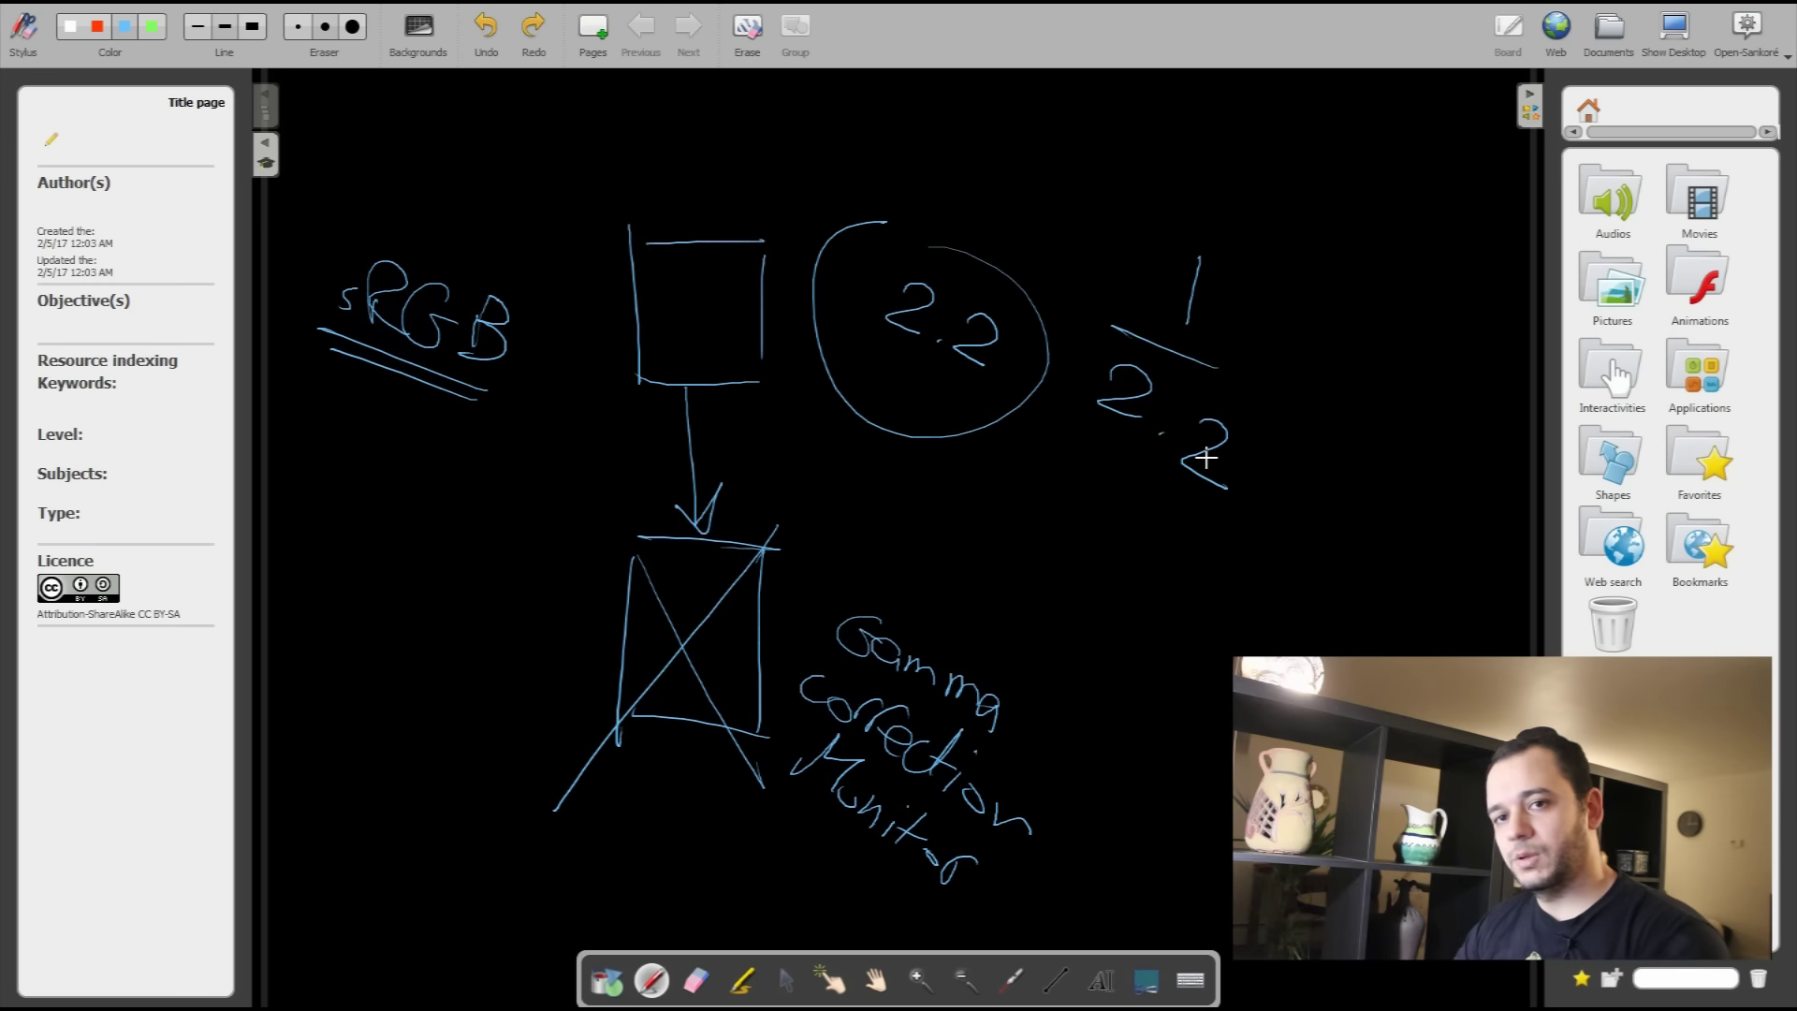
mouse_move(1320, 371)
left_mouse_down()
mouse_move(1387, 412)
mouse_move(1377, 448)
left_mouse_up()
left_click(1336, 419)
mouse_move(1409, 412)
left_mouse_down()
mouse_move(1413, 462)
mouse_move(1433, 468)
left_mouse_up()
mouse_move(1446, 440)
left_mouse_down()
mouse_move(1472, 453)
mouse_move(1428, 517)
left_mouse_up()
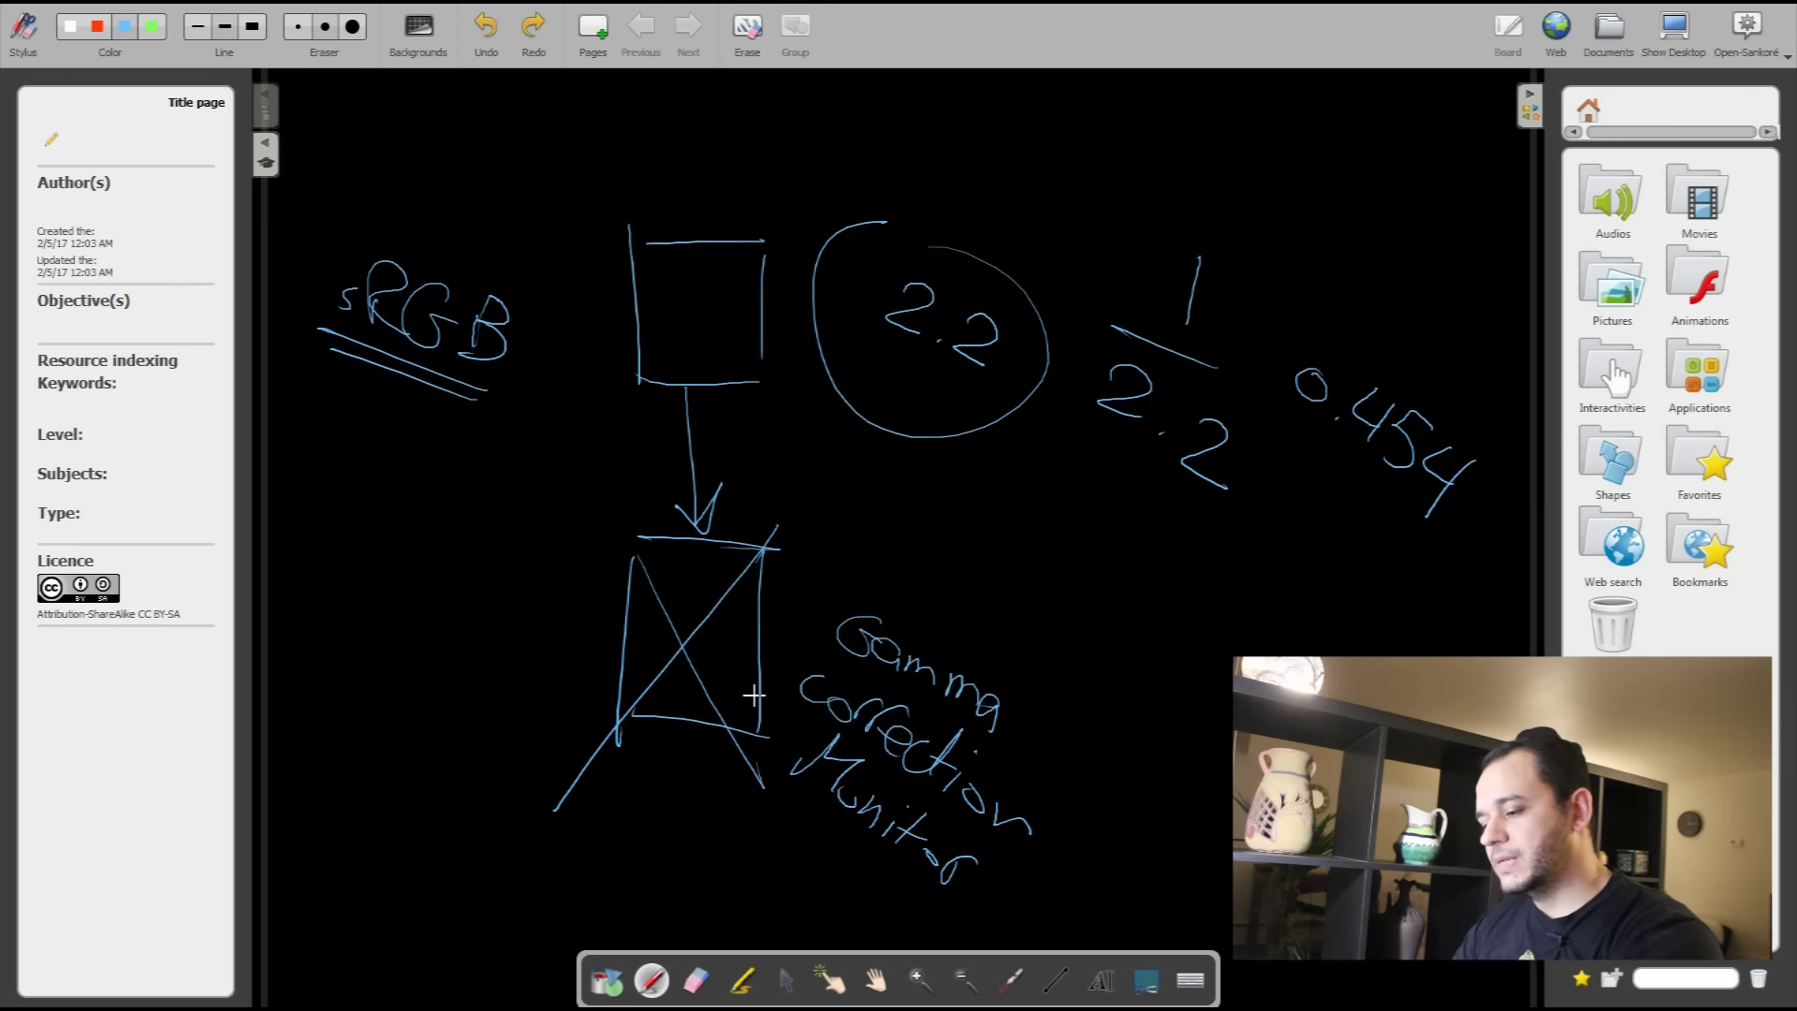
Step: Switch back to the NukeX script and connect Viewer1 to the Read2 node to display the ship photo
key("alt+Tab")
key("alt+Tab")
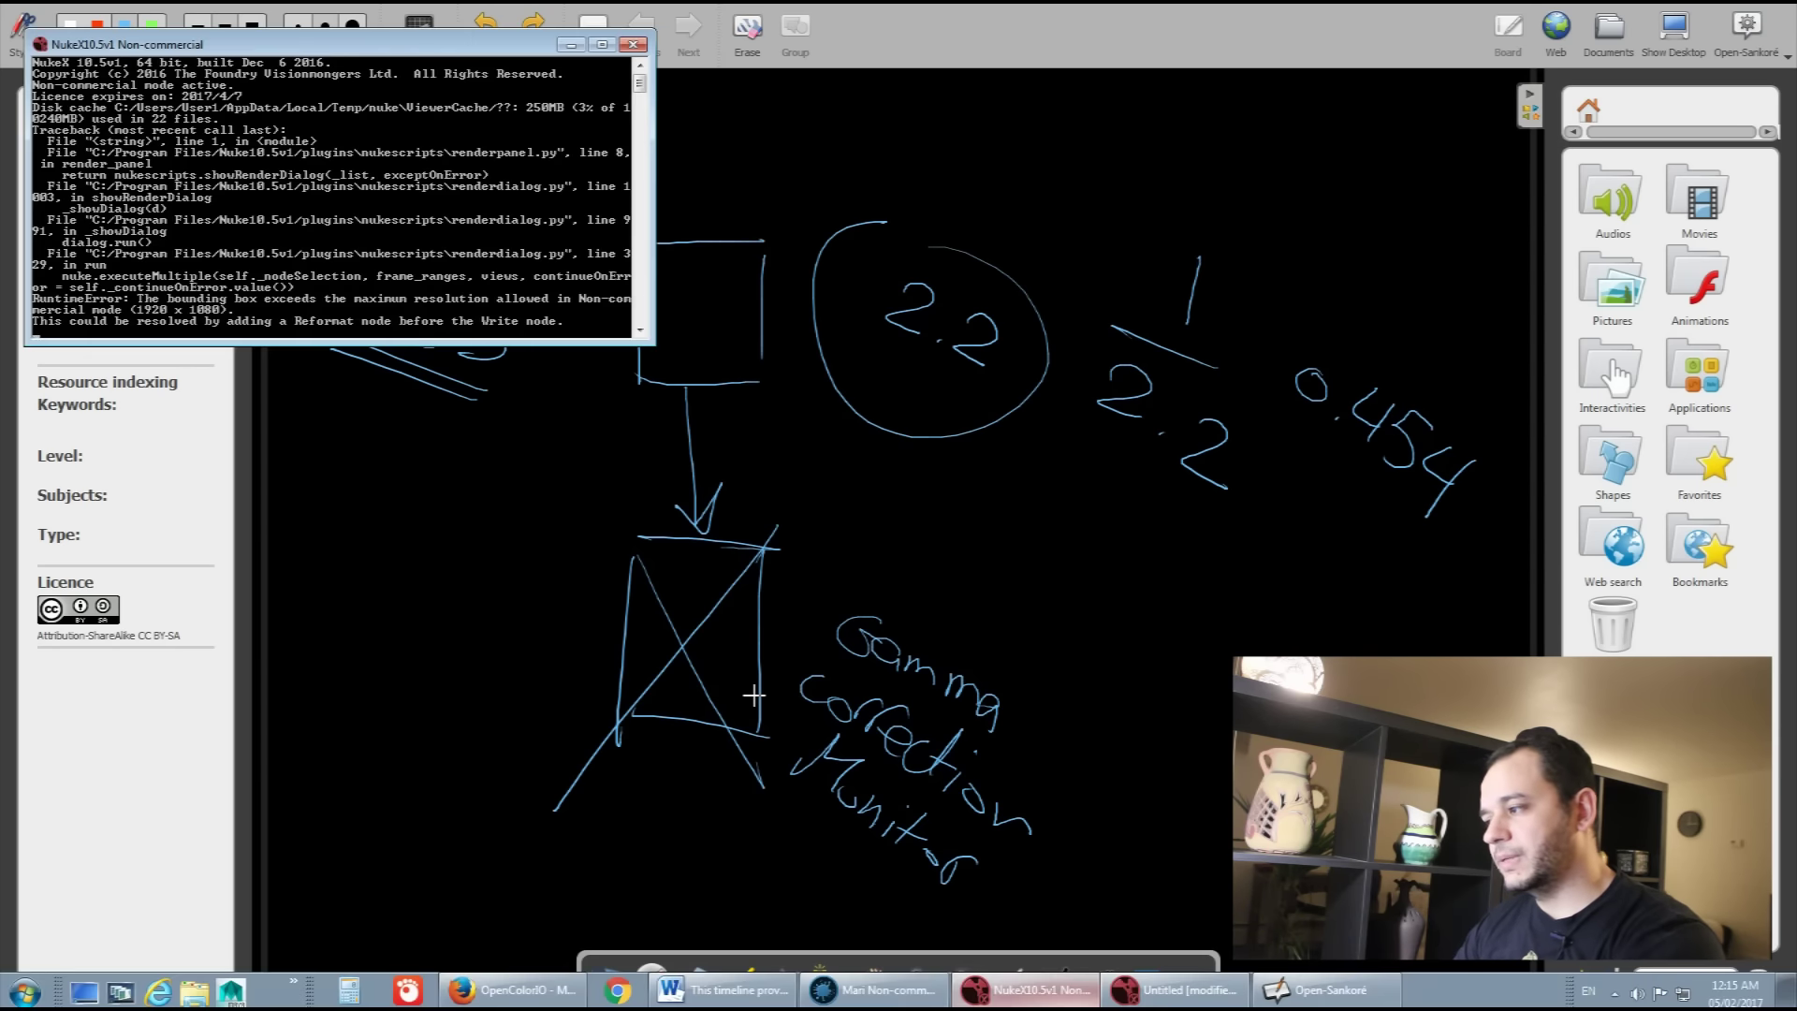
key("alt+Tab")
key("alt+Tab")
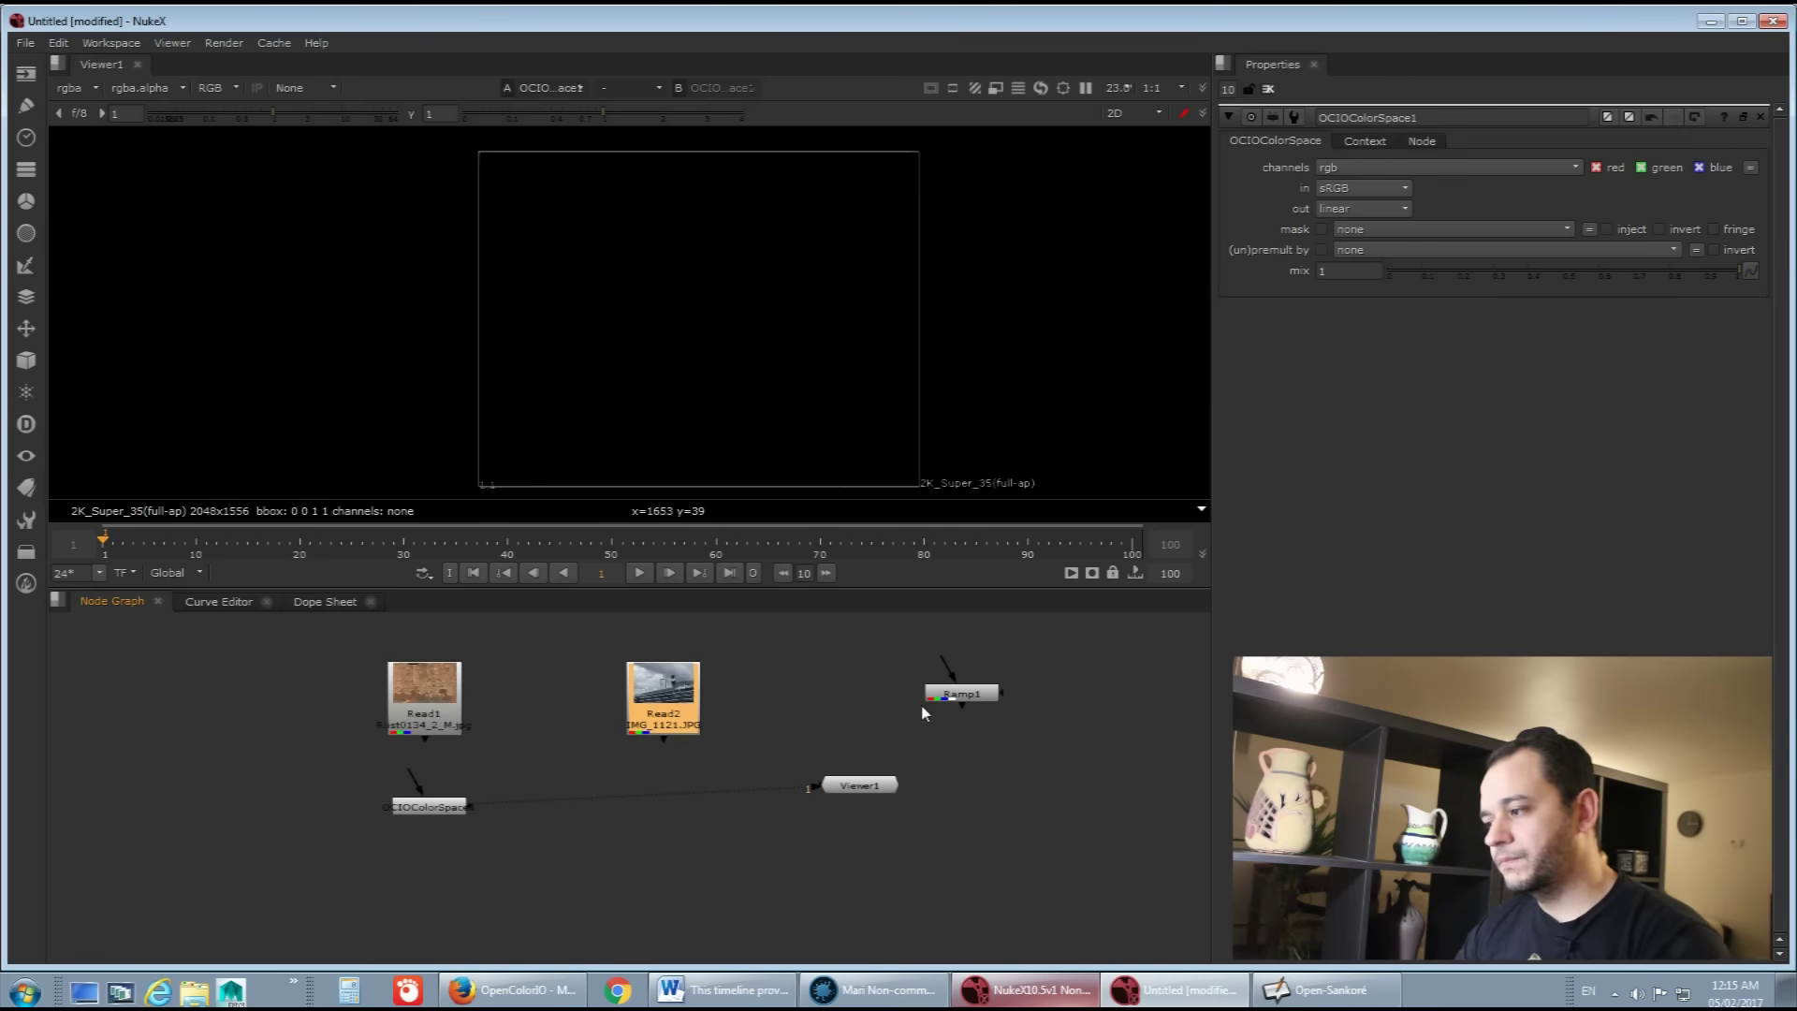
left_click_drag(662, 697, 629, 692)
left_click_drag(812, 788, 632, 698)
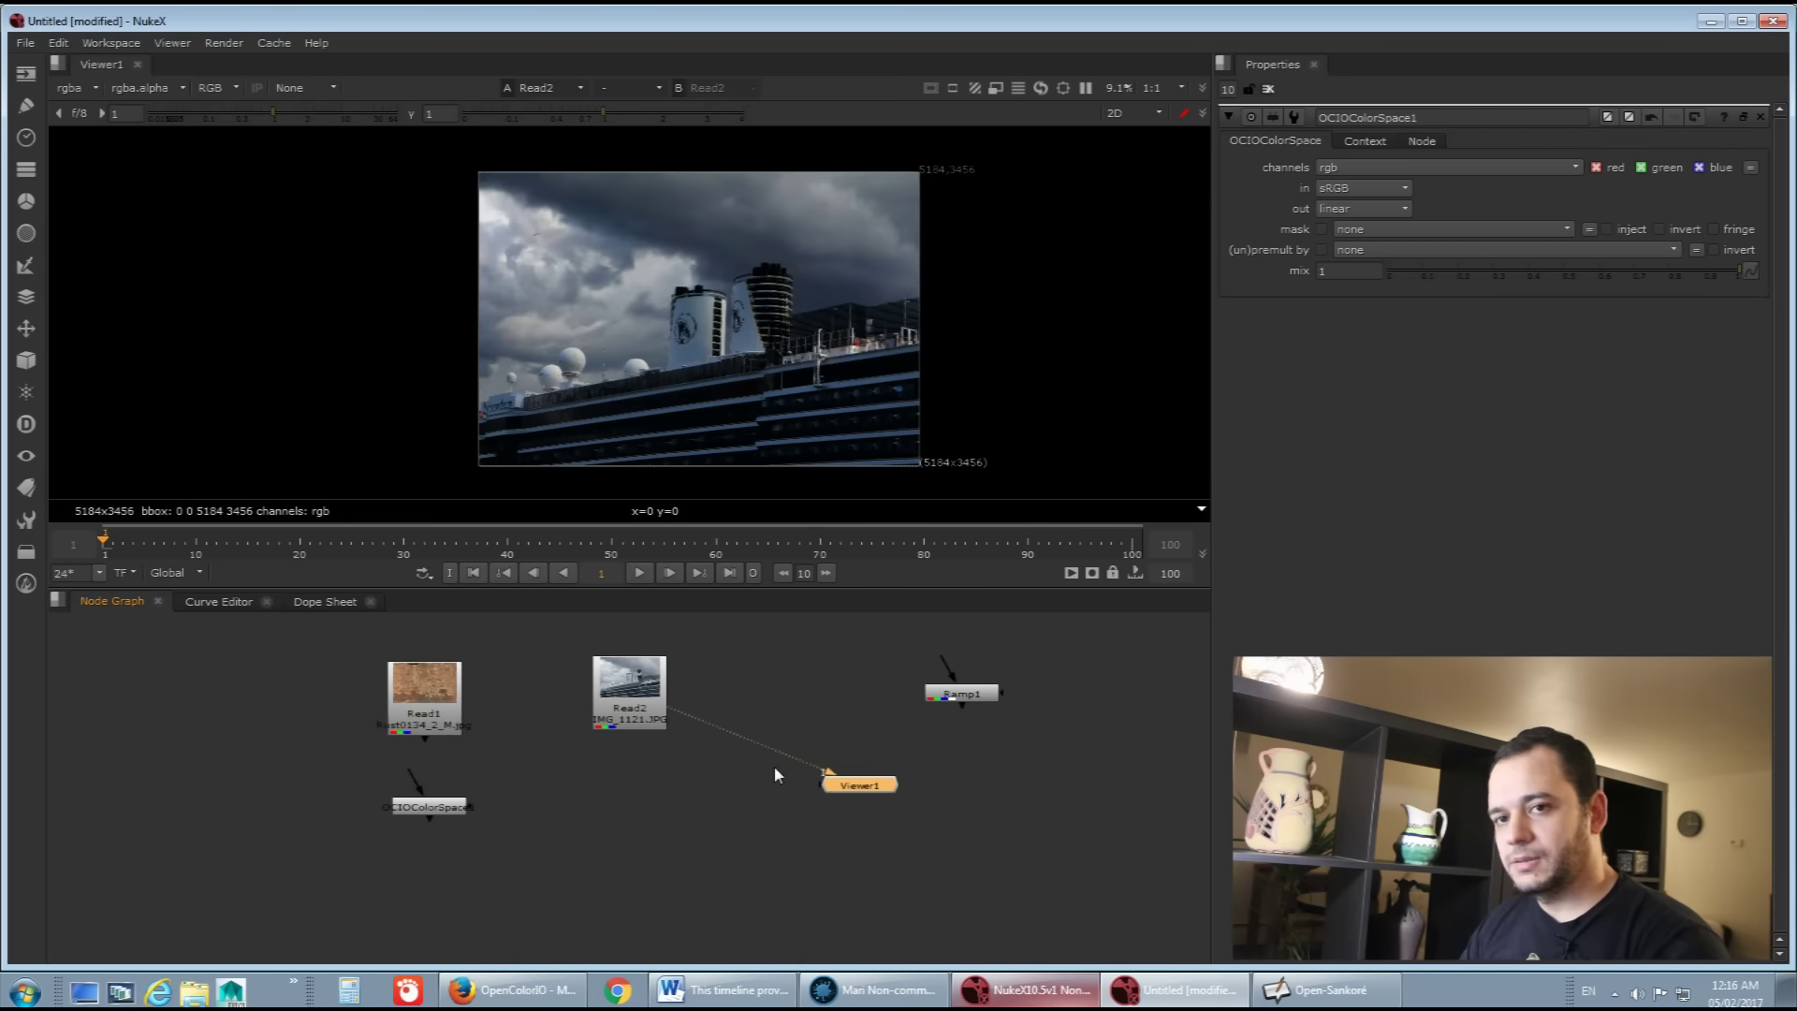
left_click_drag(632, 833, 702, 850)
left_click(711, 703)
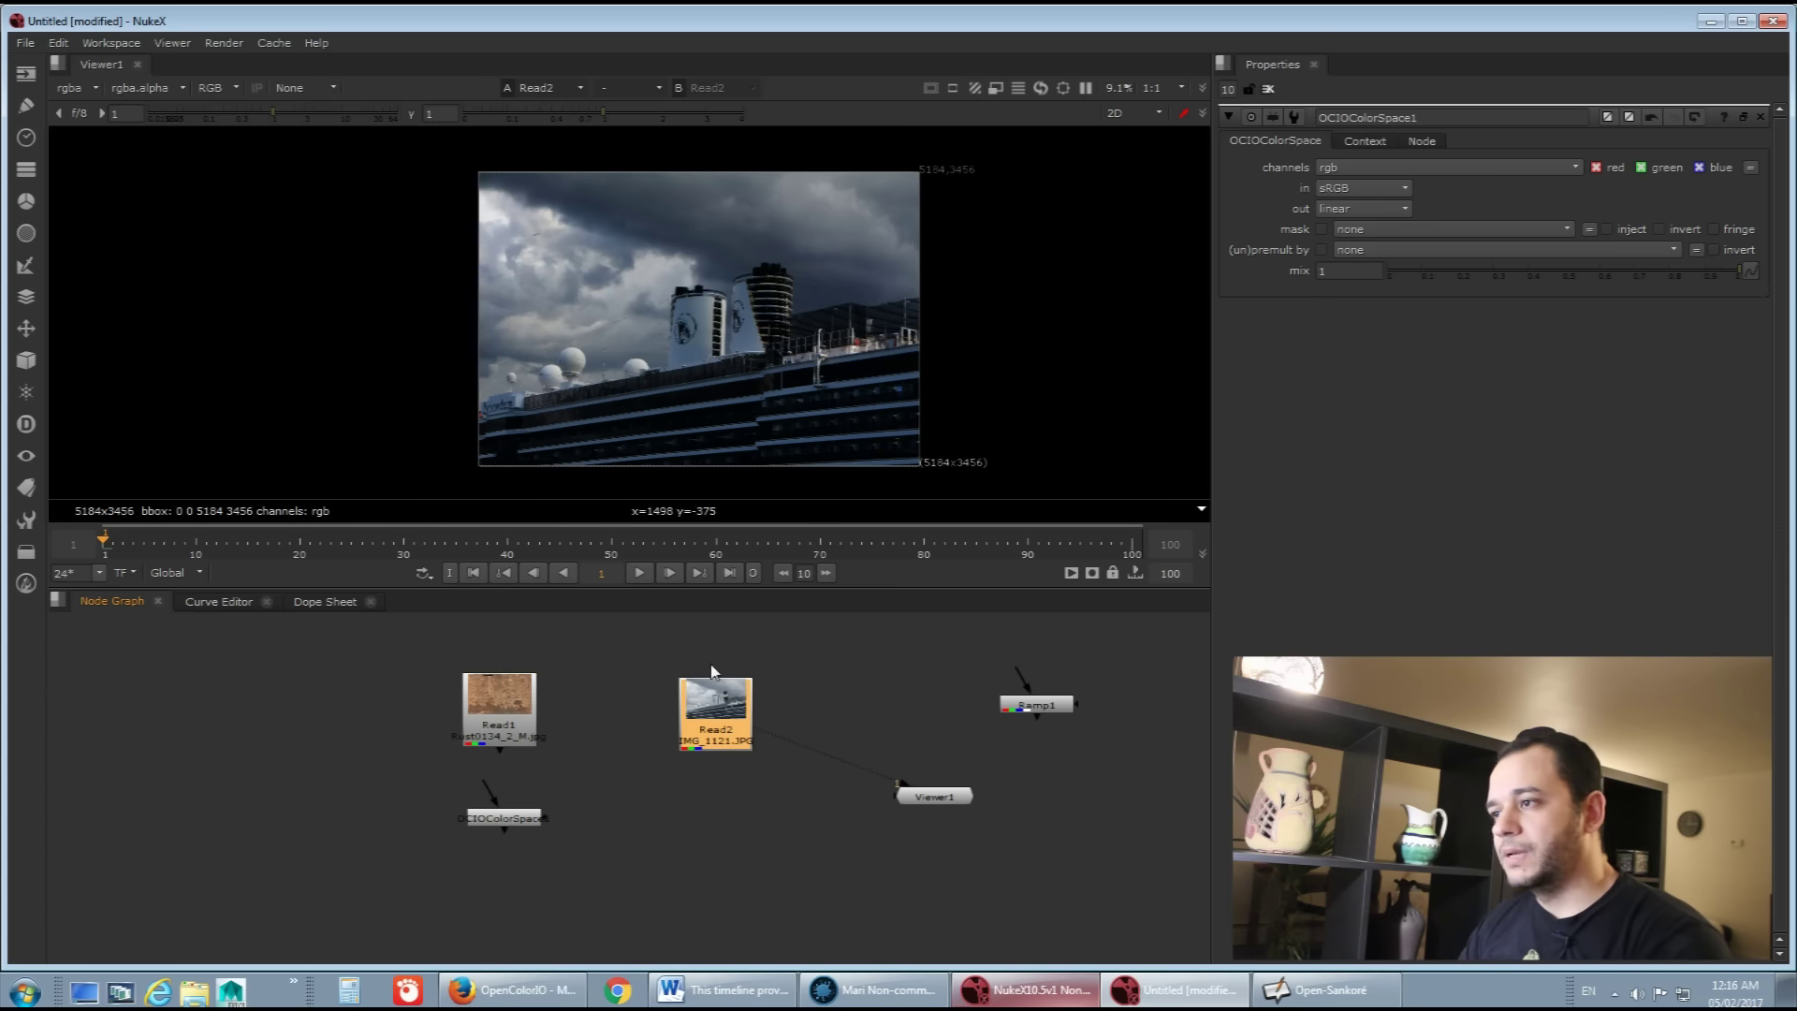
left_click(328, 87)
left_click(375, 87)
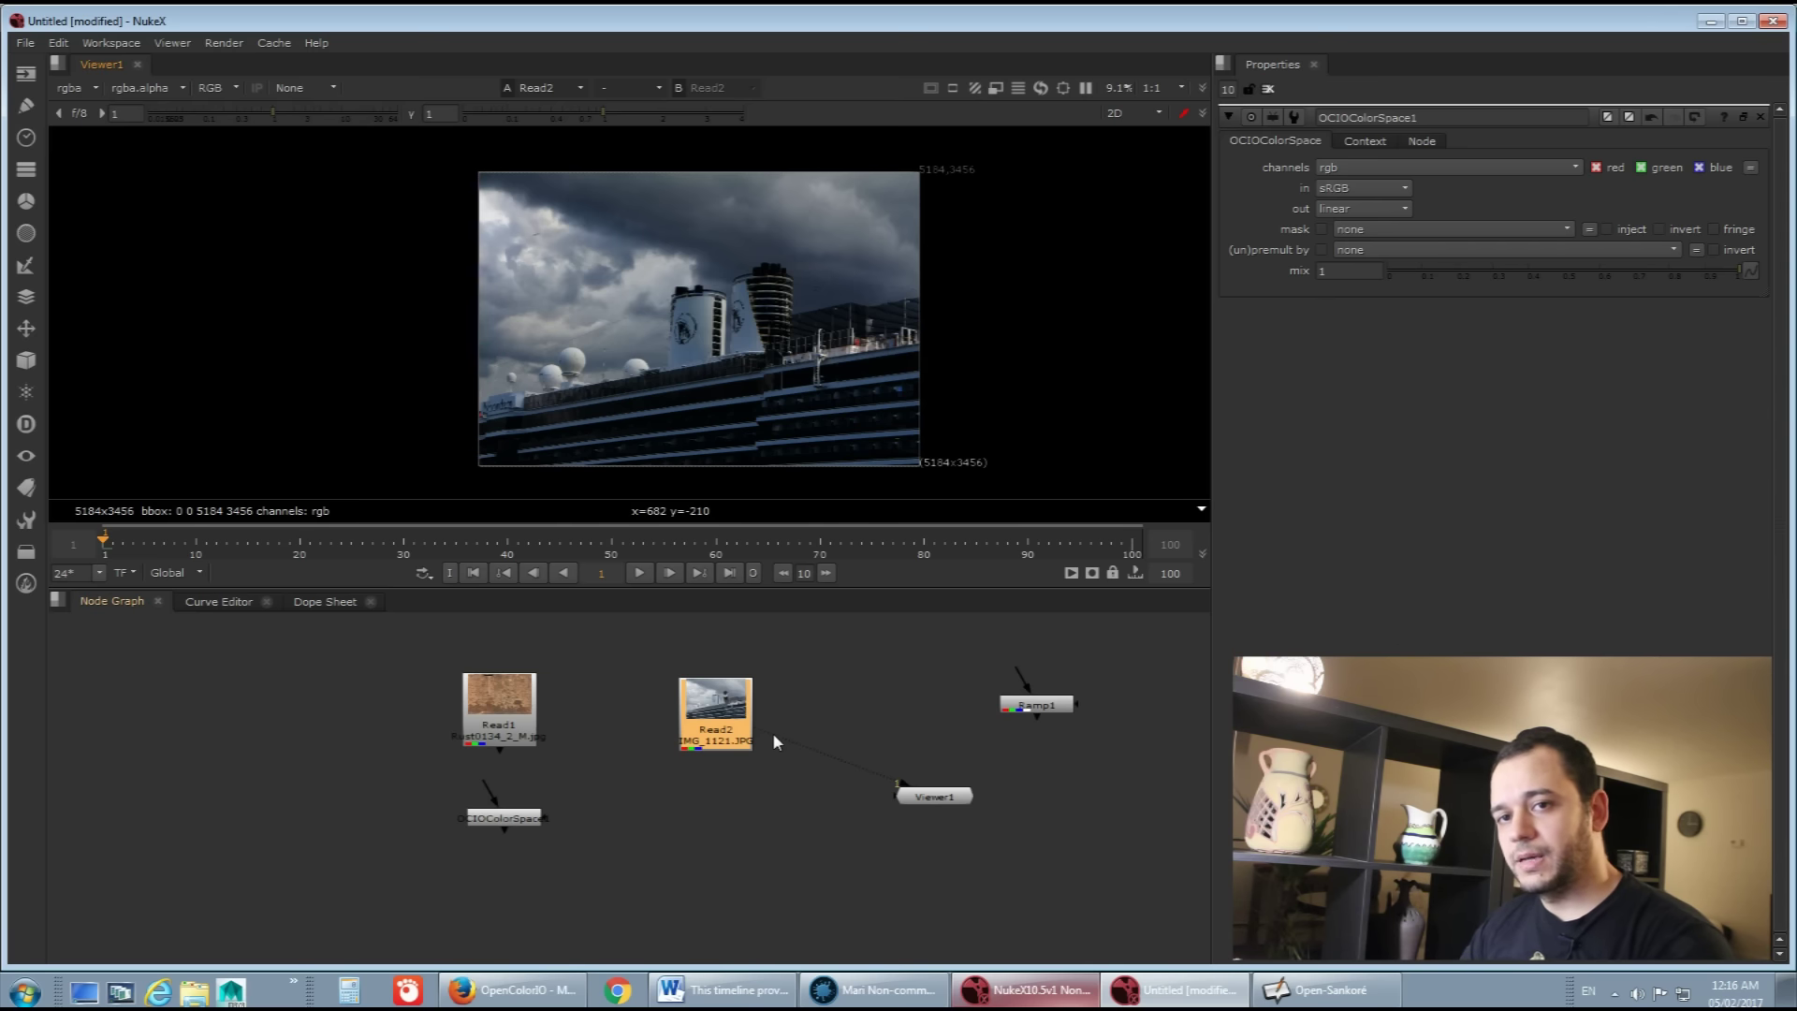
left_click_drag(693, 746, 692, 737)
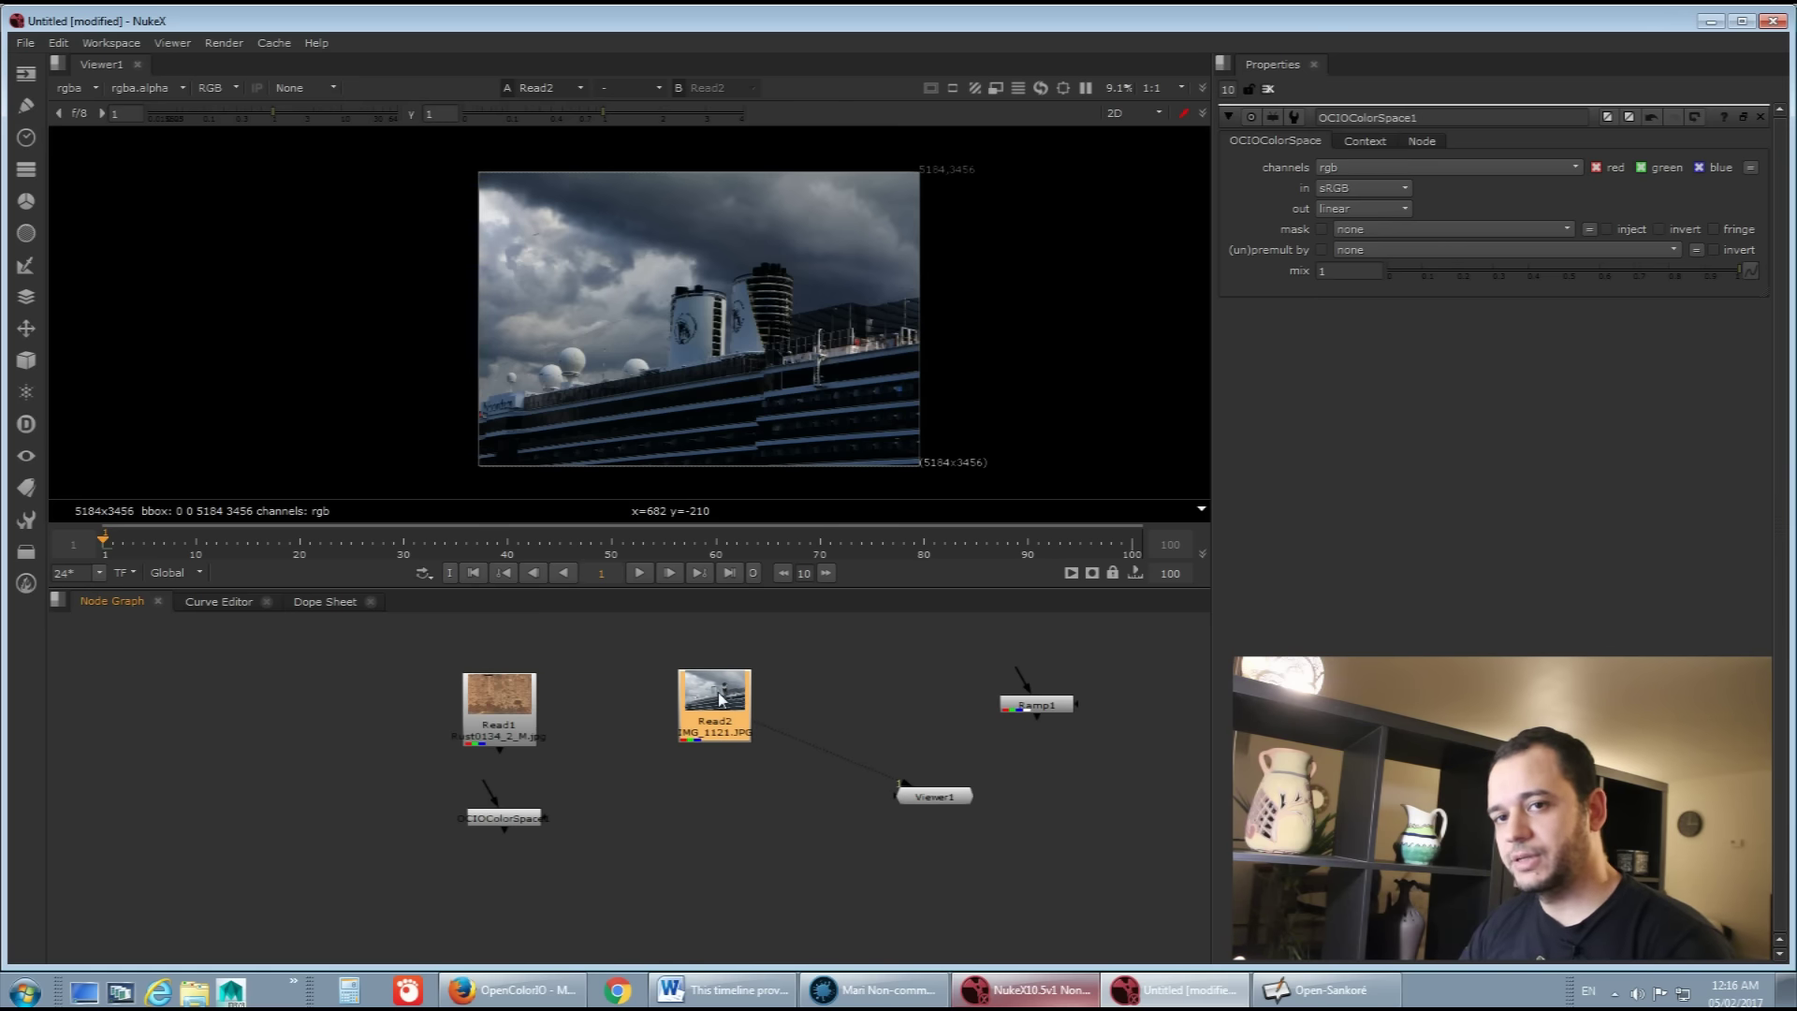
left_click_drag(721, 697, 714, 708)
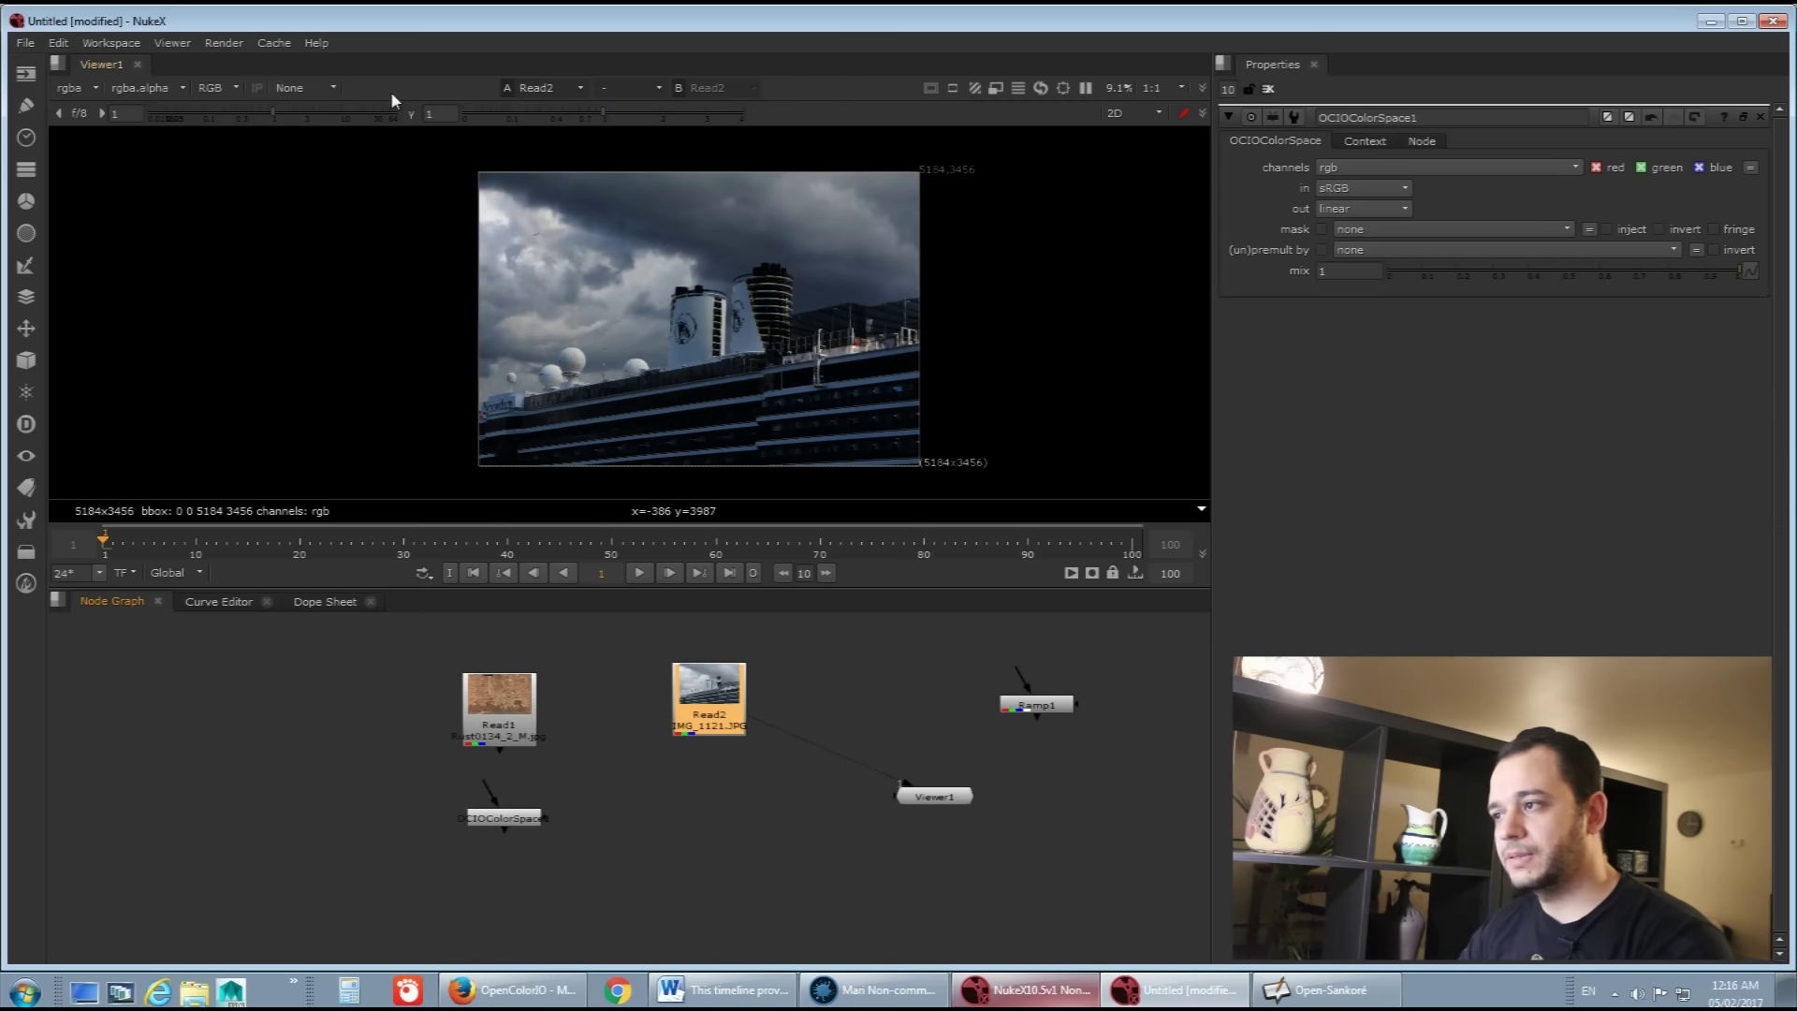
Step: Set the viewer gamma to 0.454 for the displayed ship photo
left_click(436, 111)
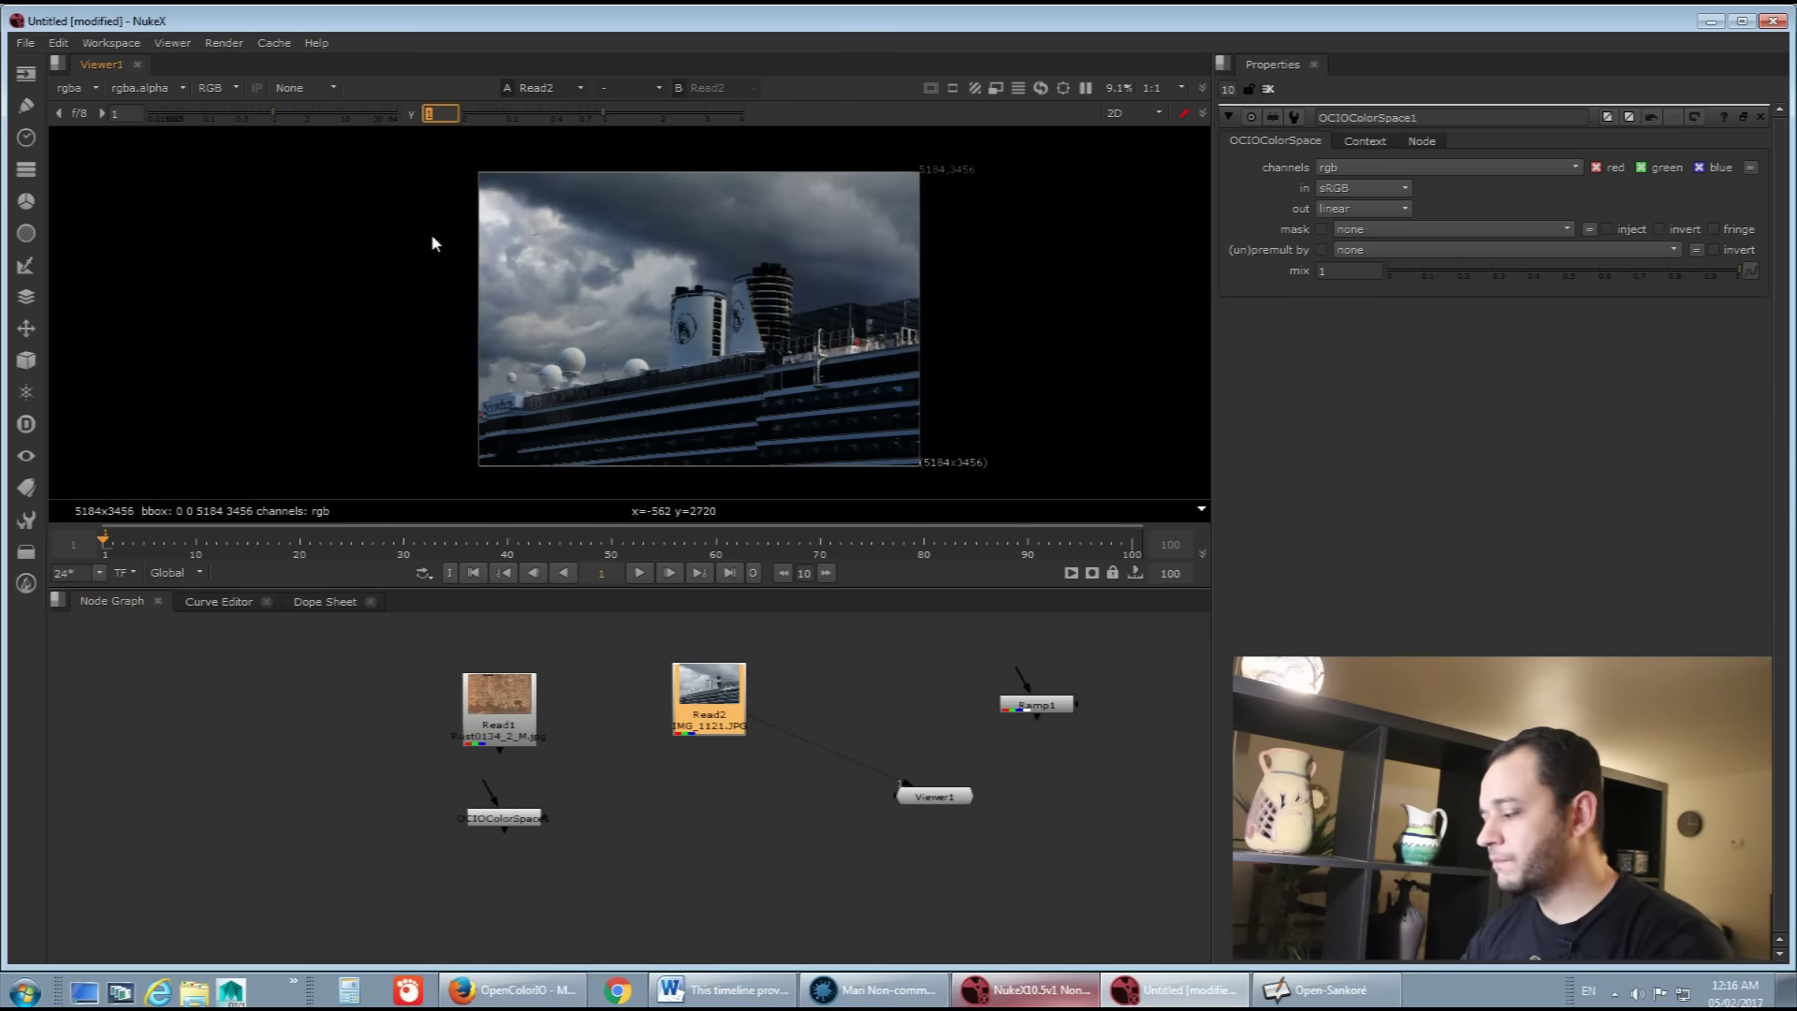
type("0.454")
key("Return")
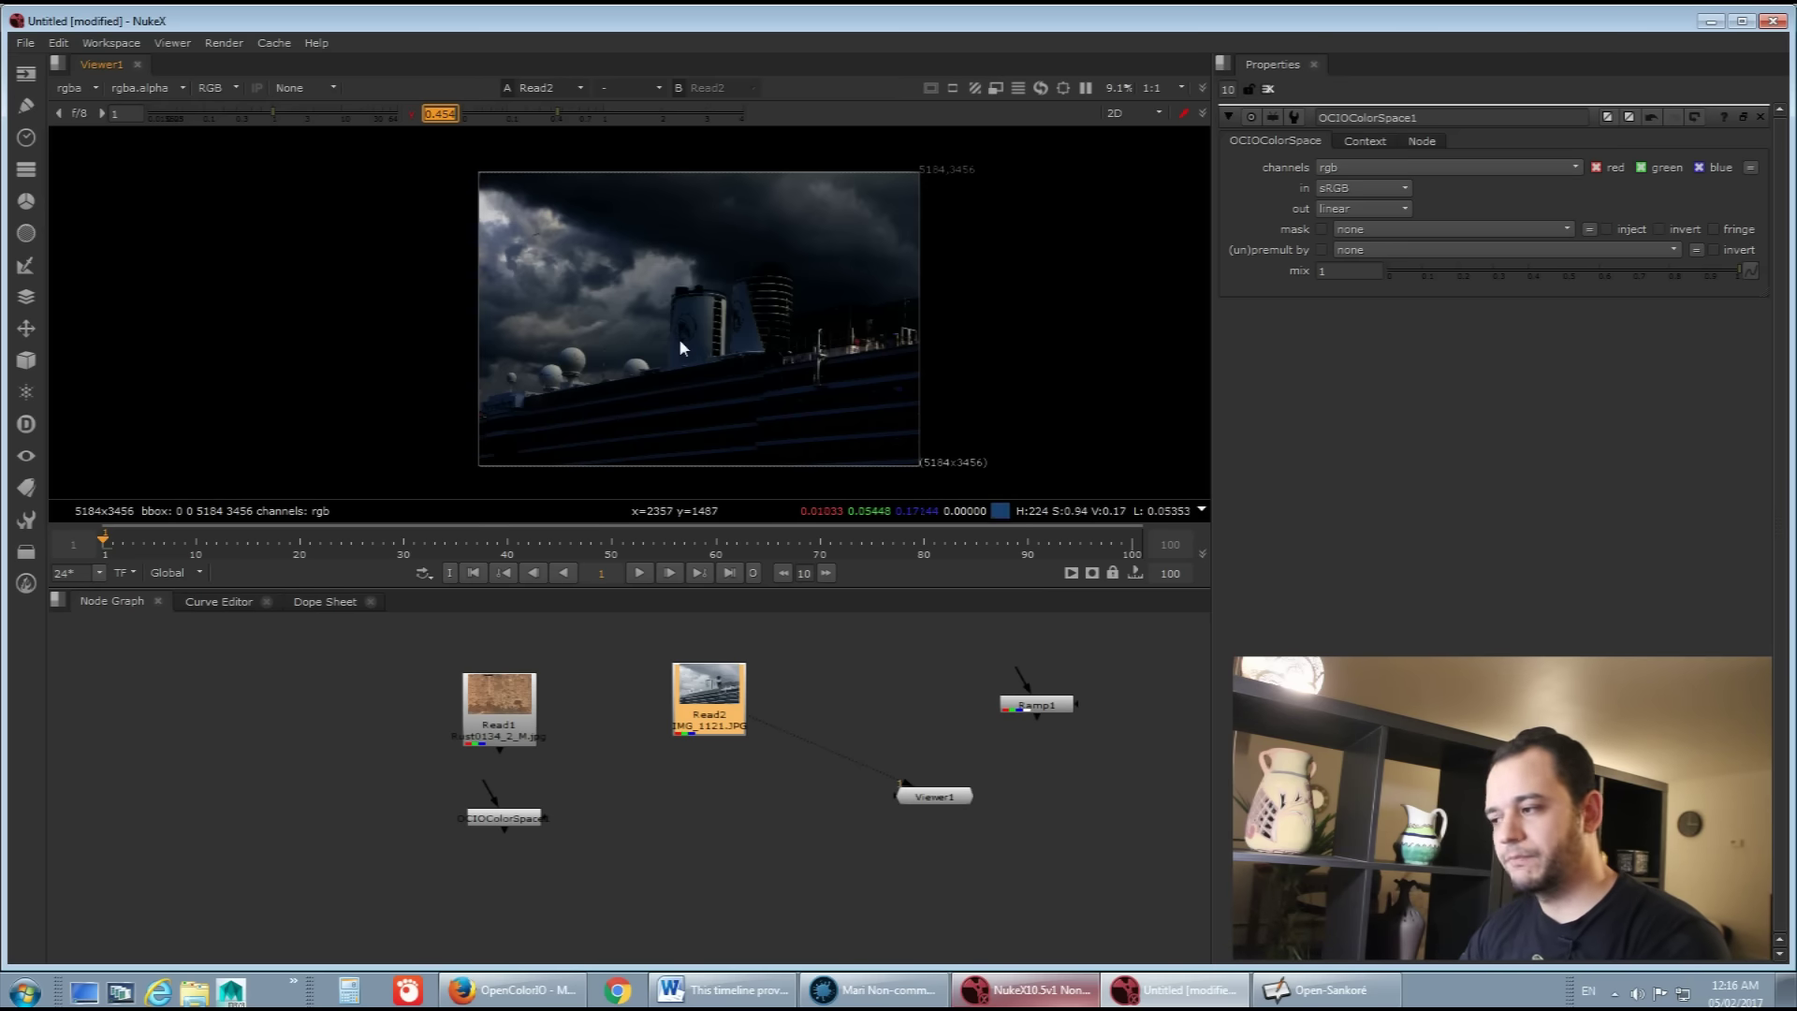
mouse_move(703, 685)
left_mouse_down()
mouse_move(724, 712)
mouse_move(703, 705)
left_mouse_up()
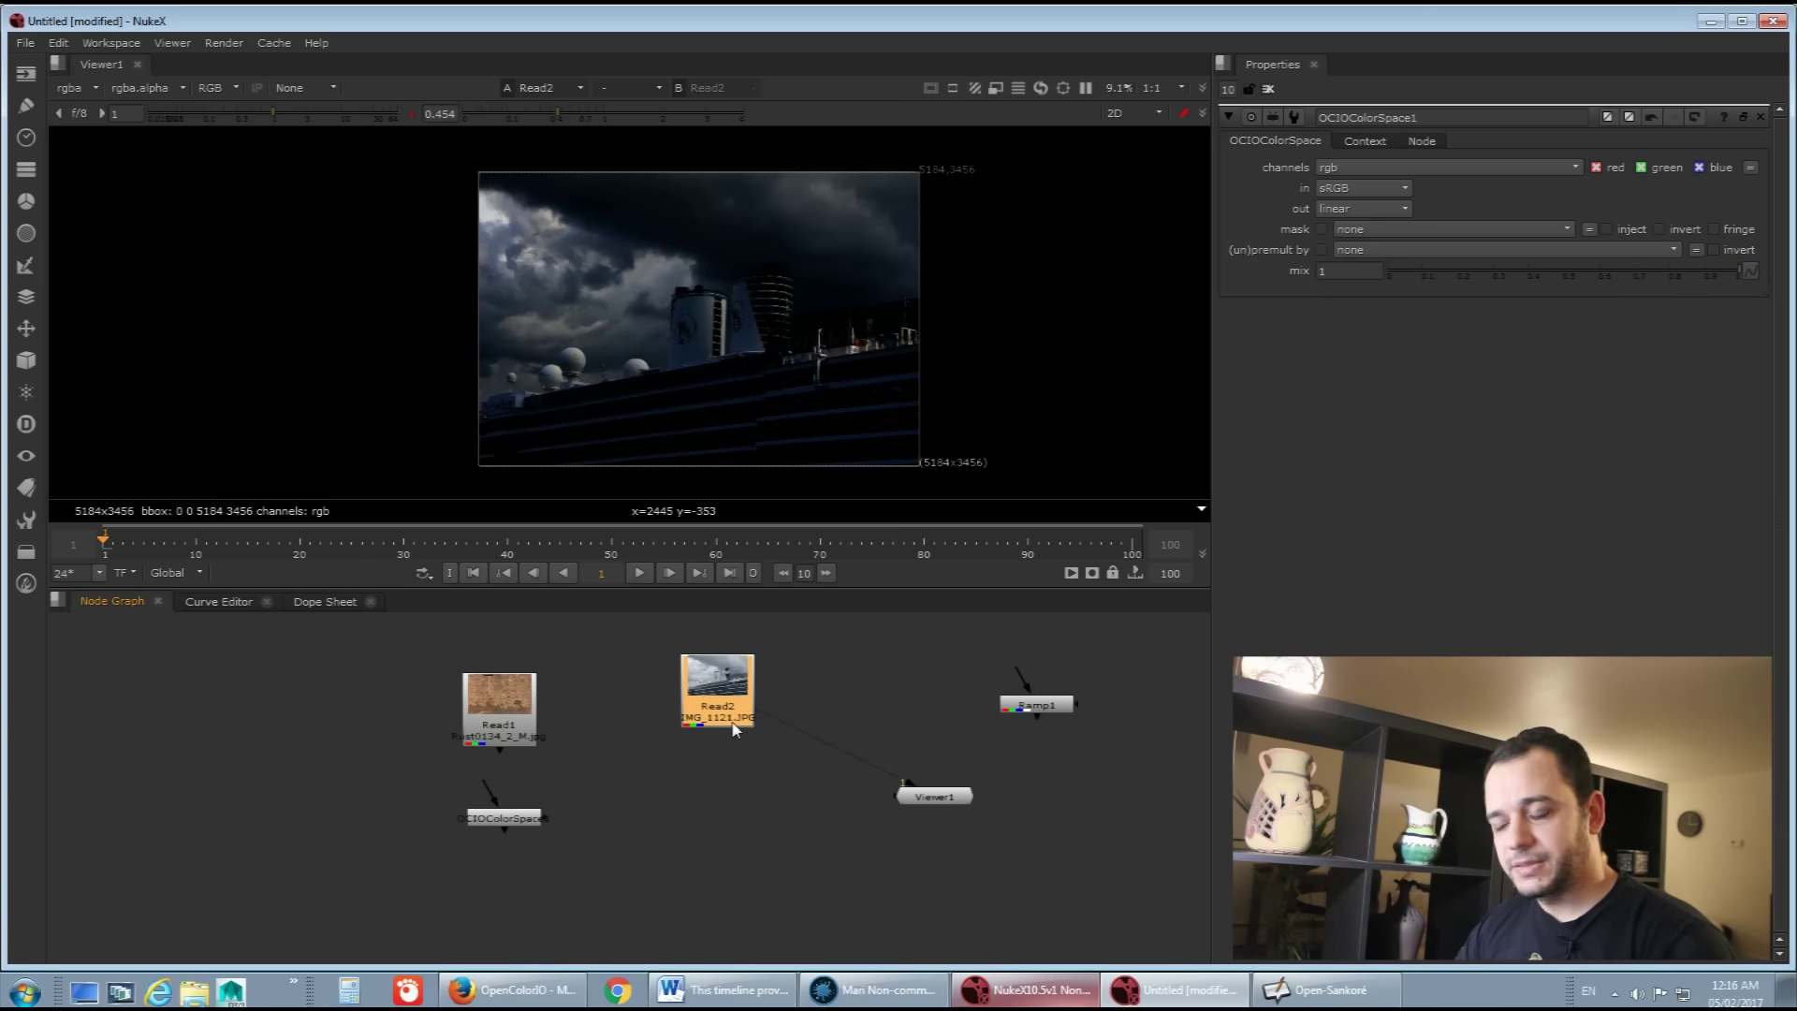
left_click(498, 820)
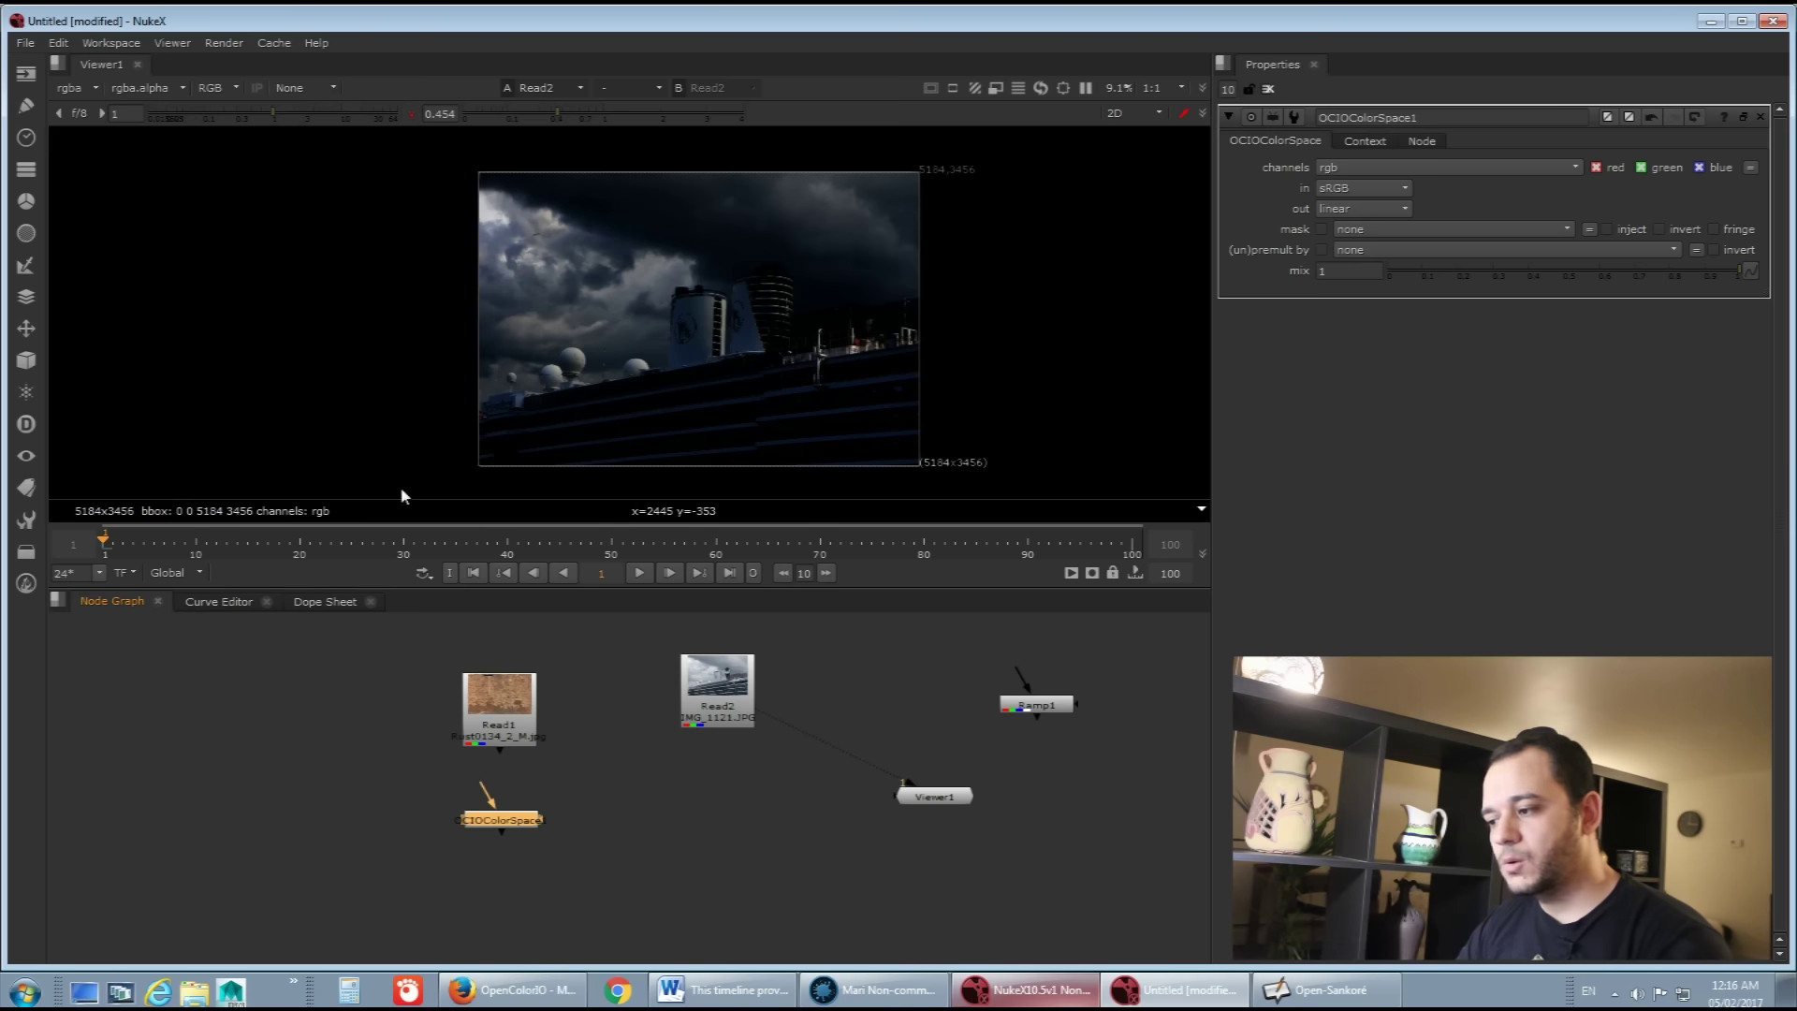
left_click_drag(506, 746, 526, 746)
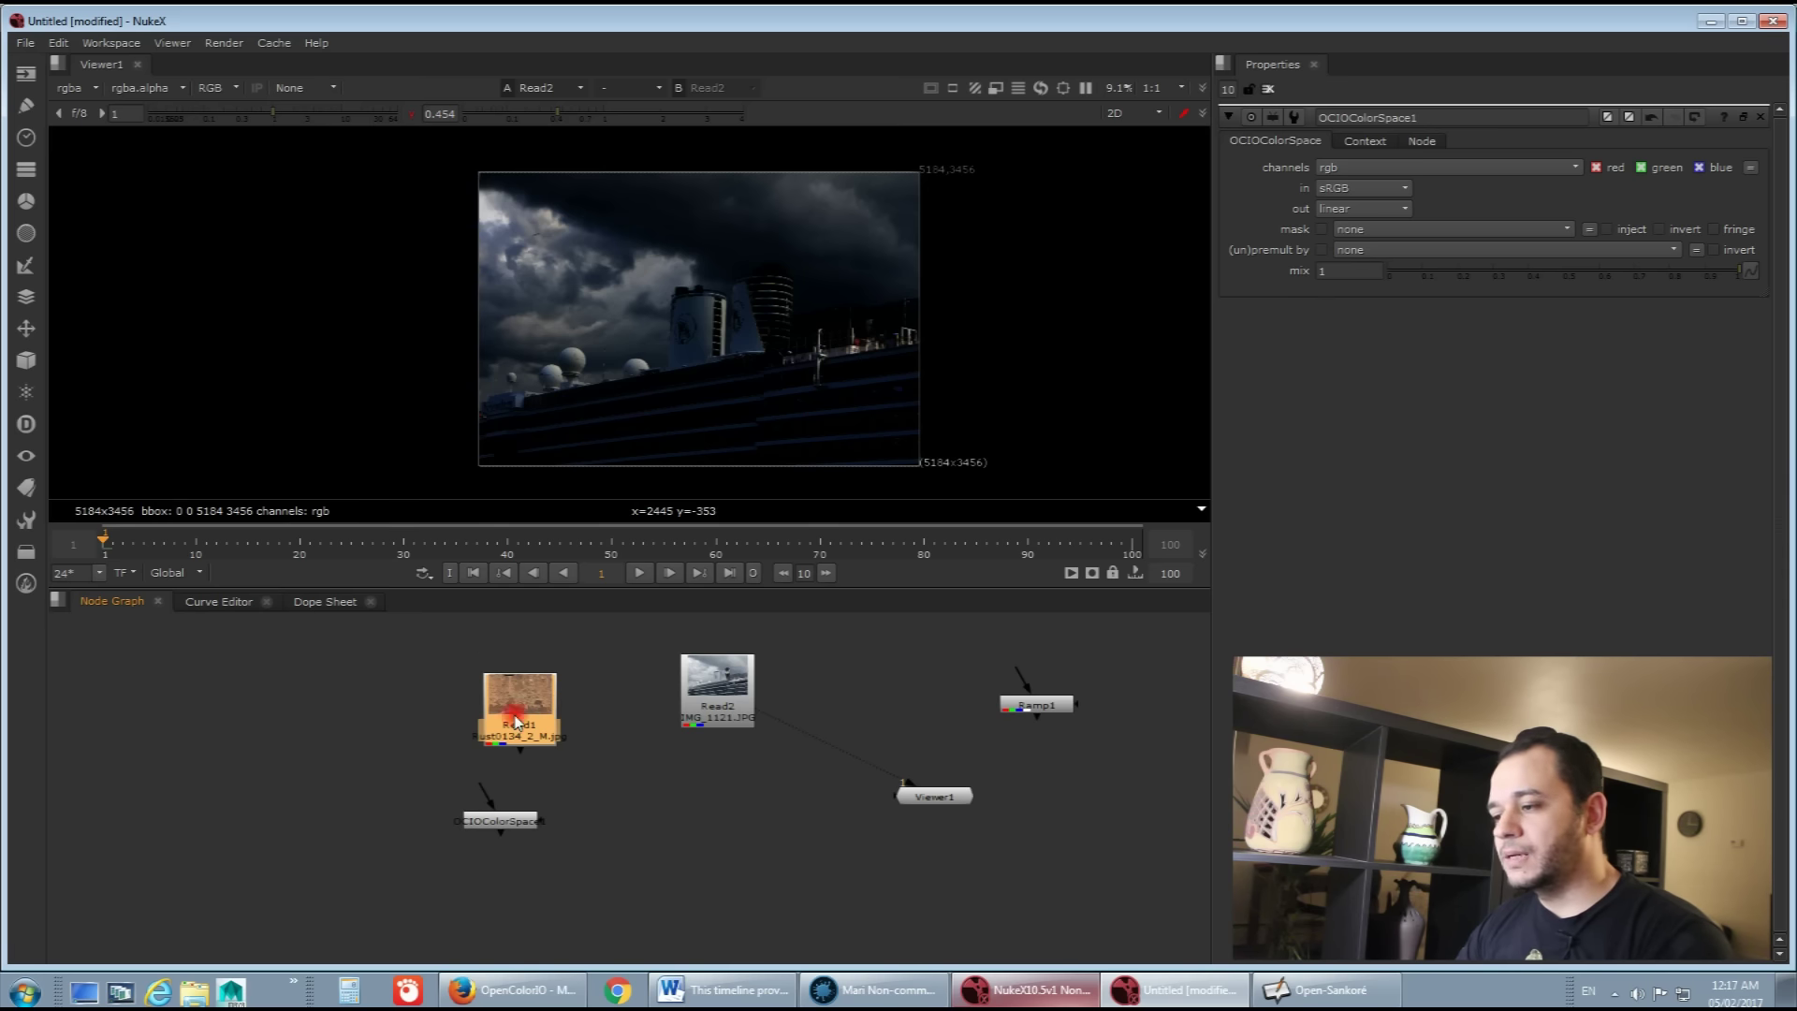
left_click_drag(516, 721, 499, 688)
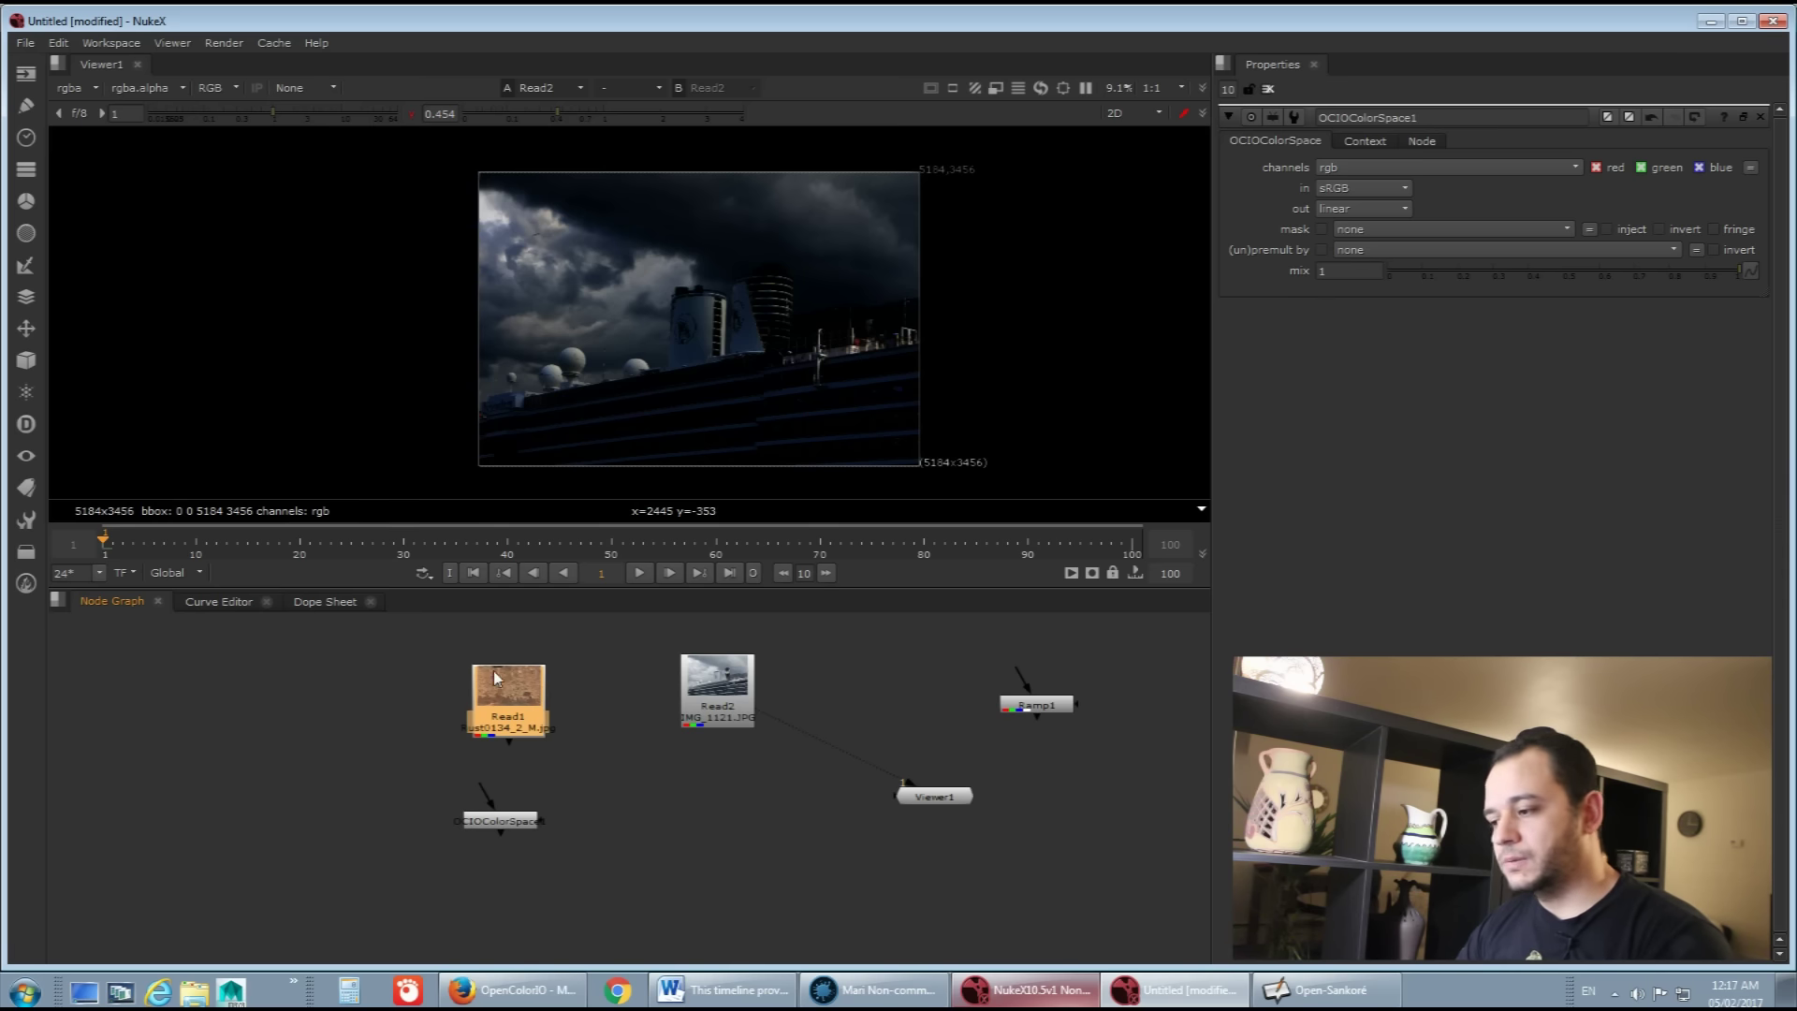
Step: Look at the OpenColorIO home page in Firefox and return to the NukeX script
left_click(513, 989)
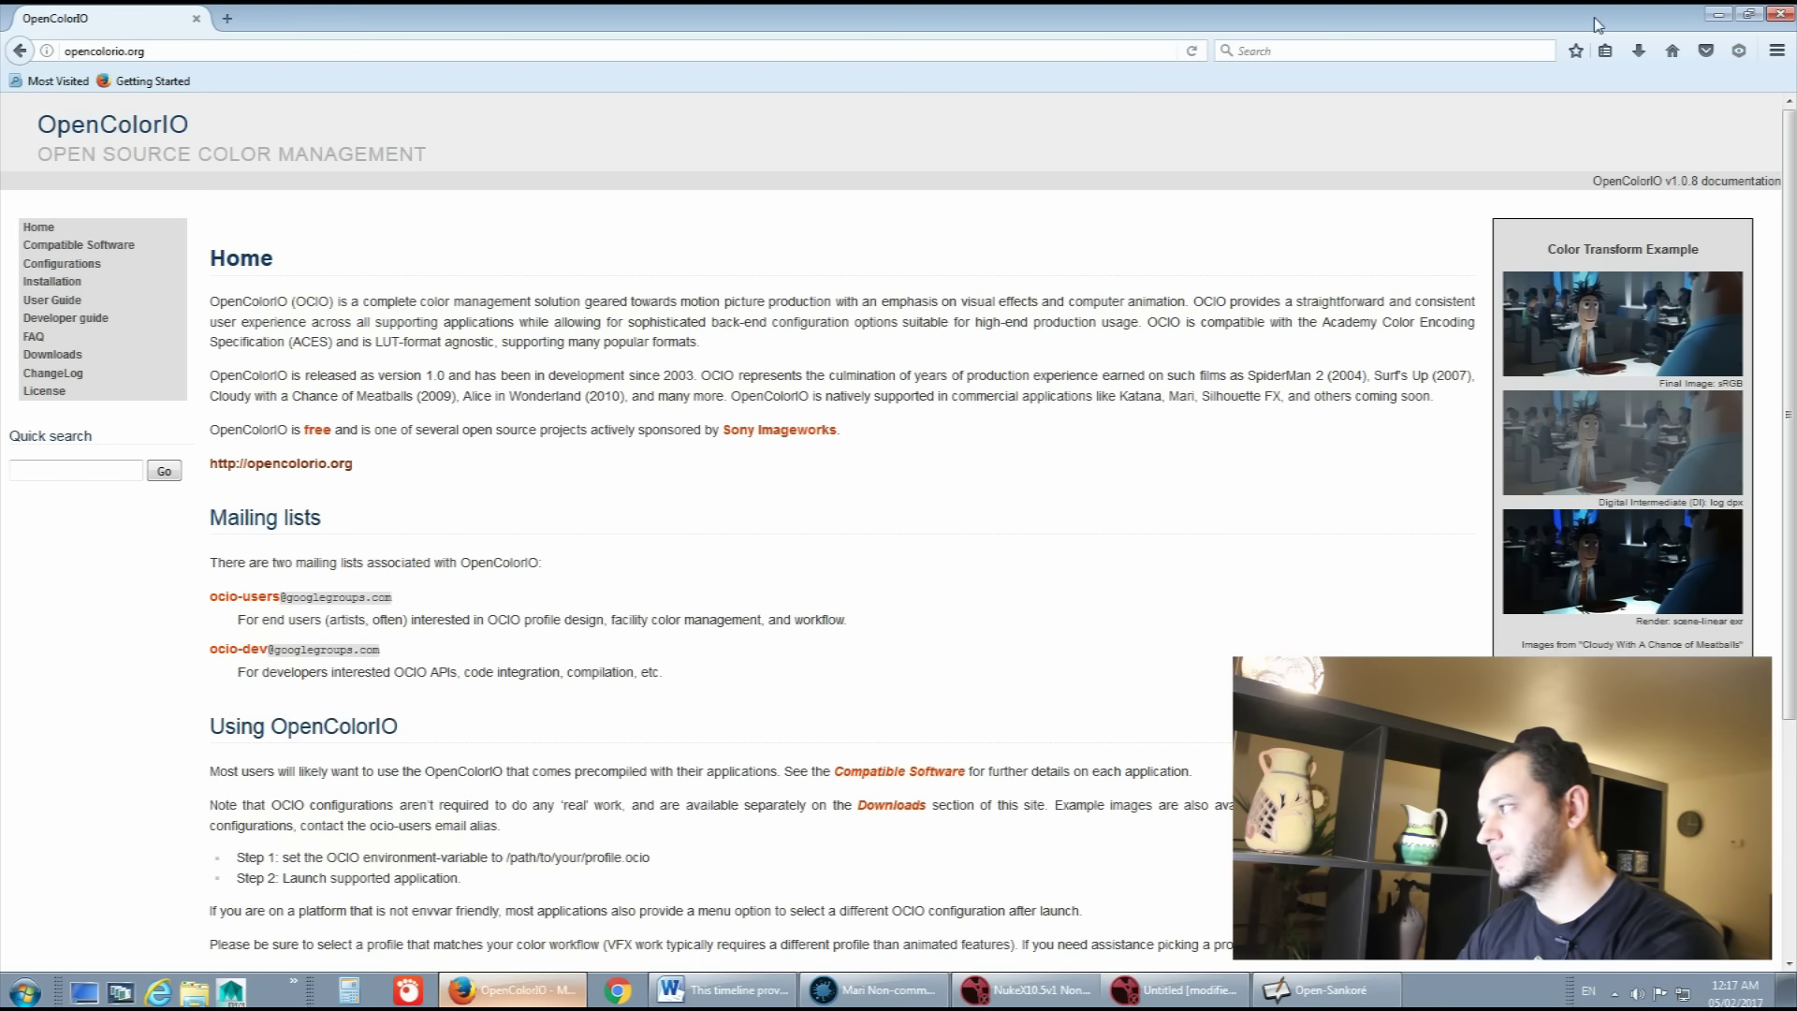
left_click(1718, 16)
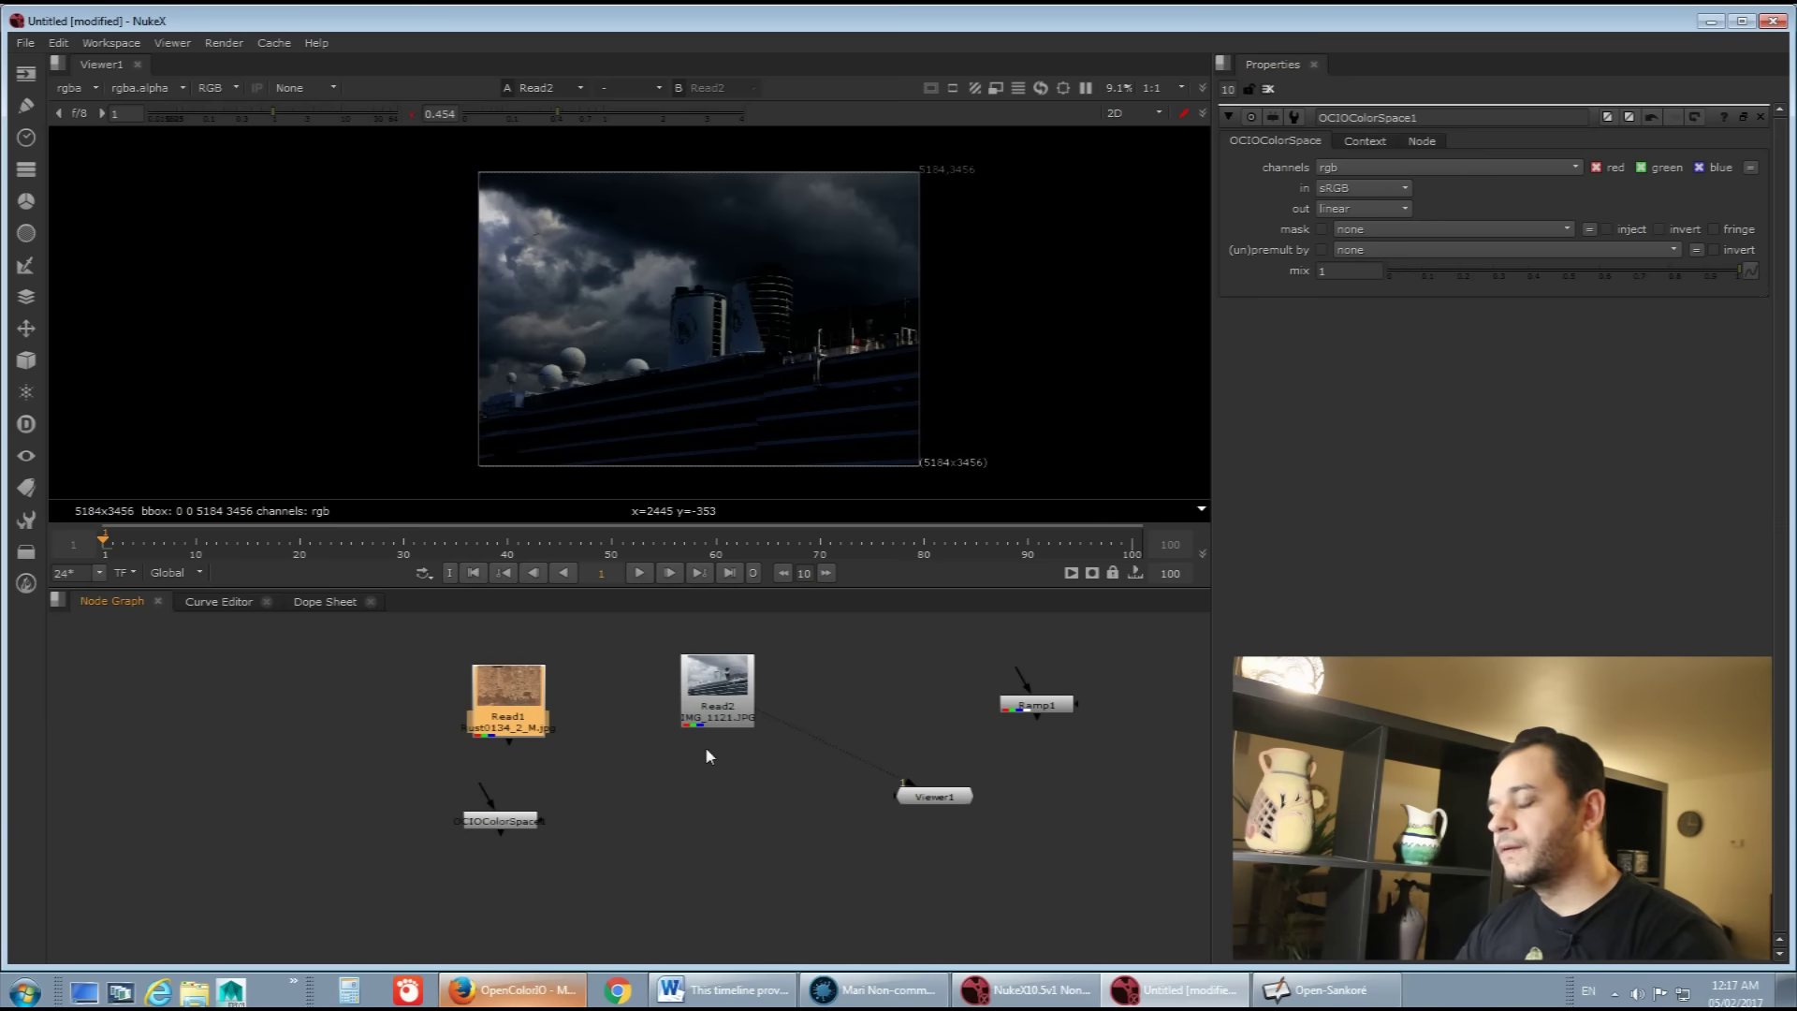
Step: Display the Read1 rust texture in the viewer and reset the viewer gamma to 1
left_click_drag(497, 735, 478, 726)
key("1")
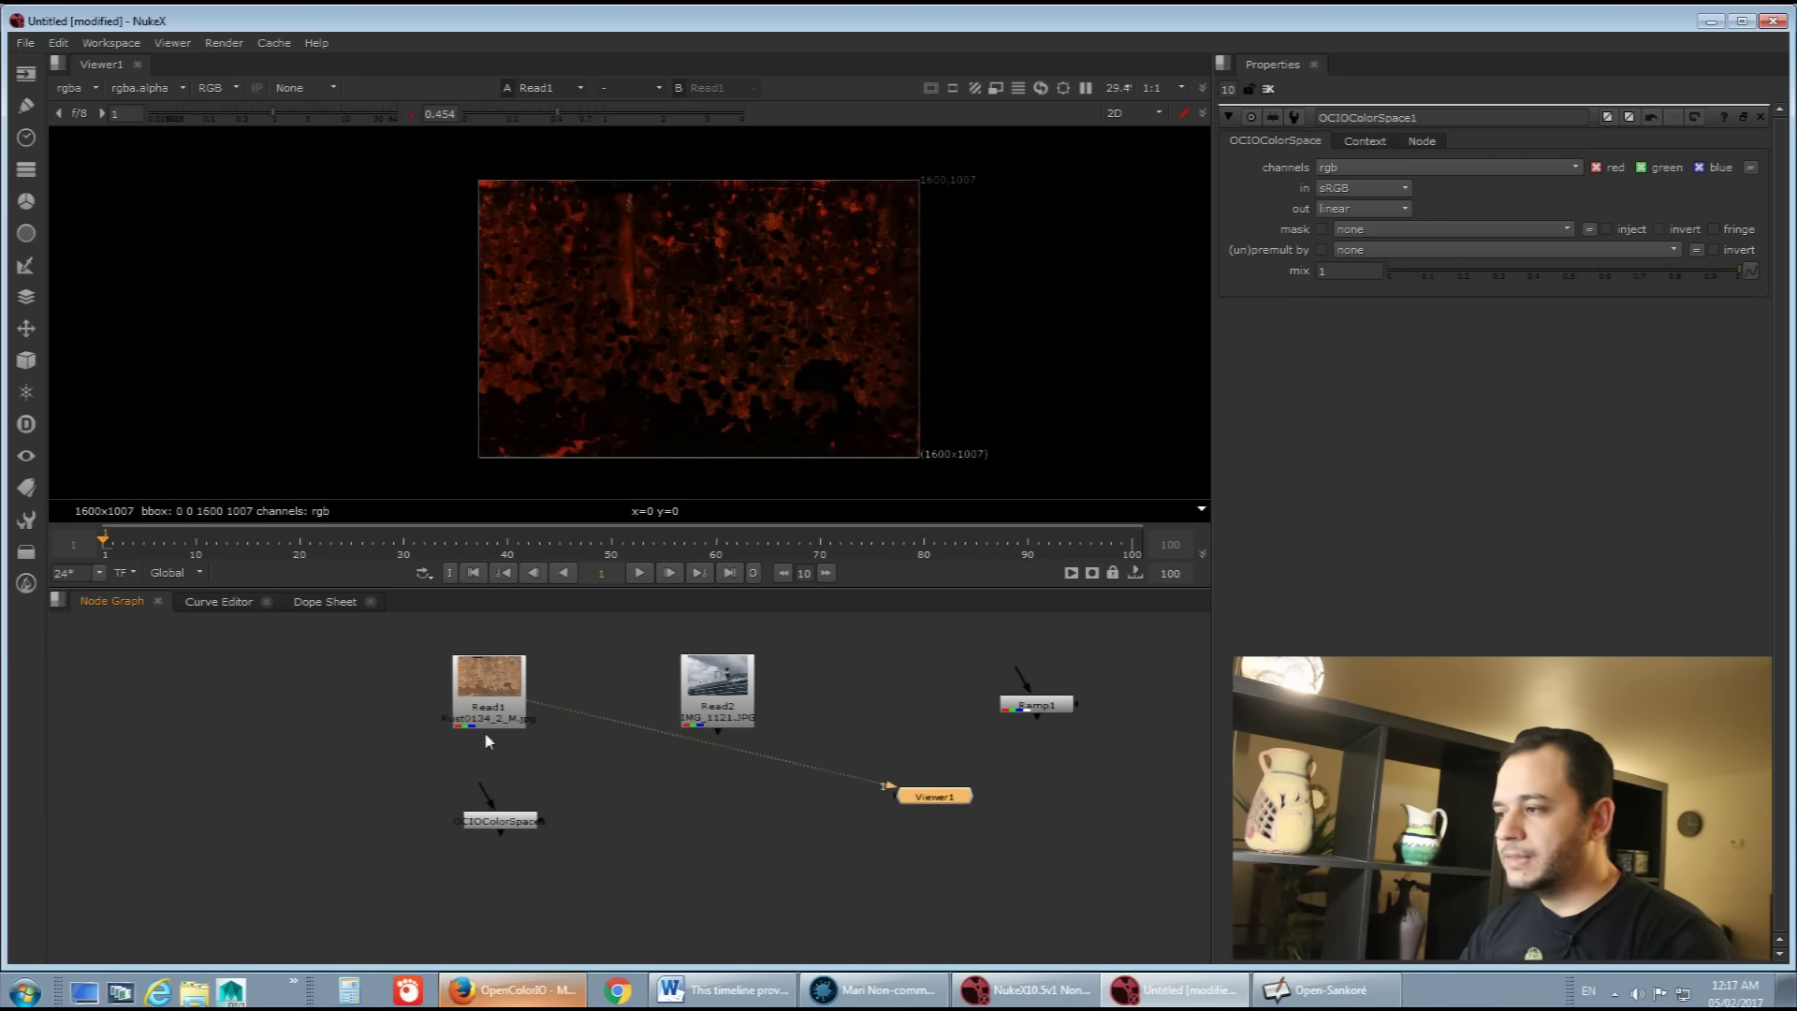
left_click(410, 114)
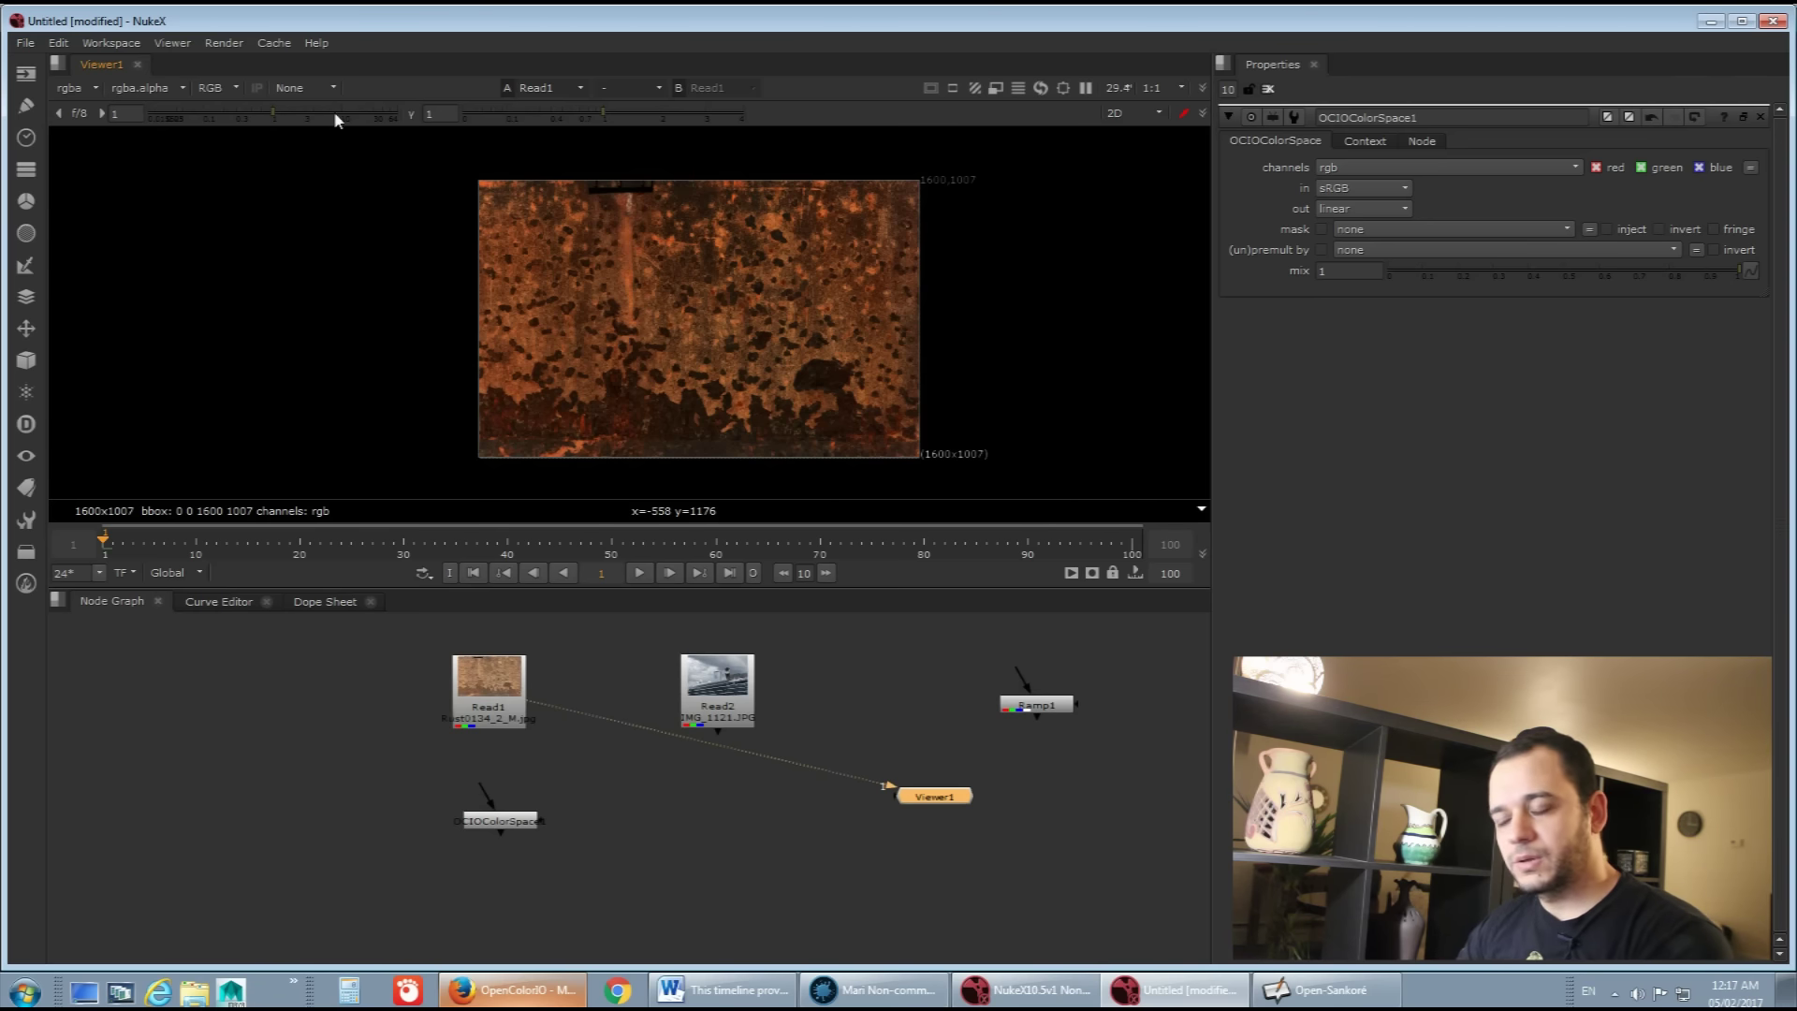
left_click_drag(479, 696, 490, 694)
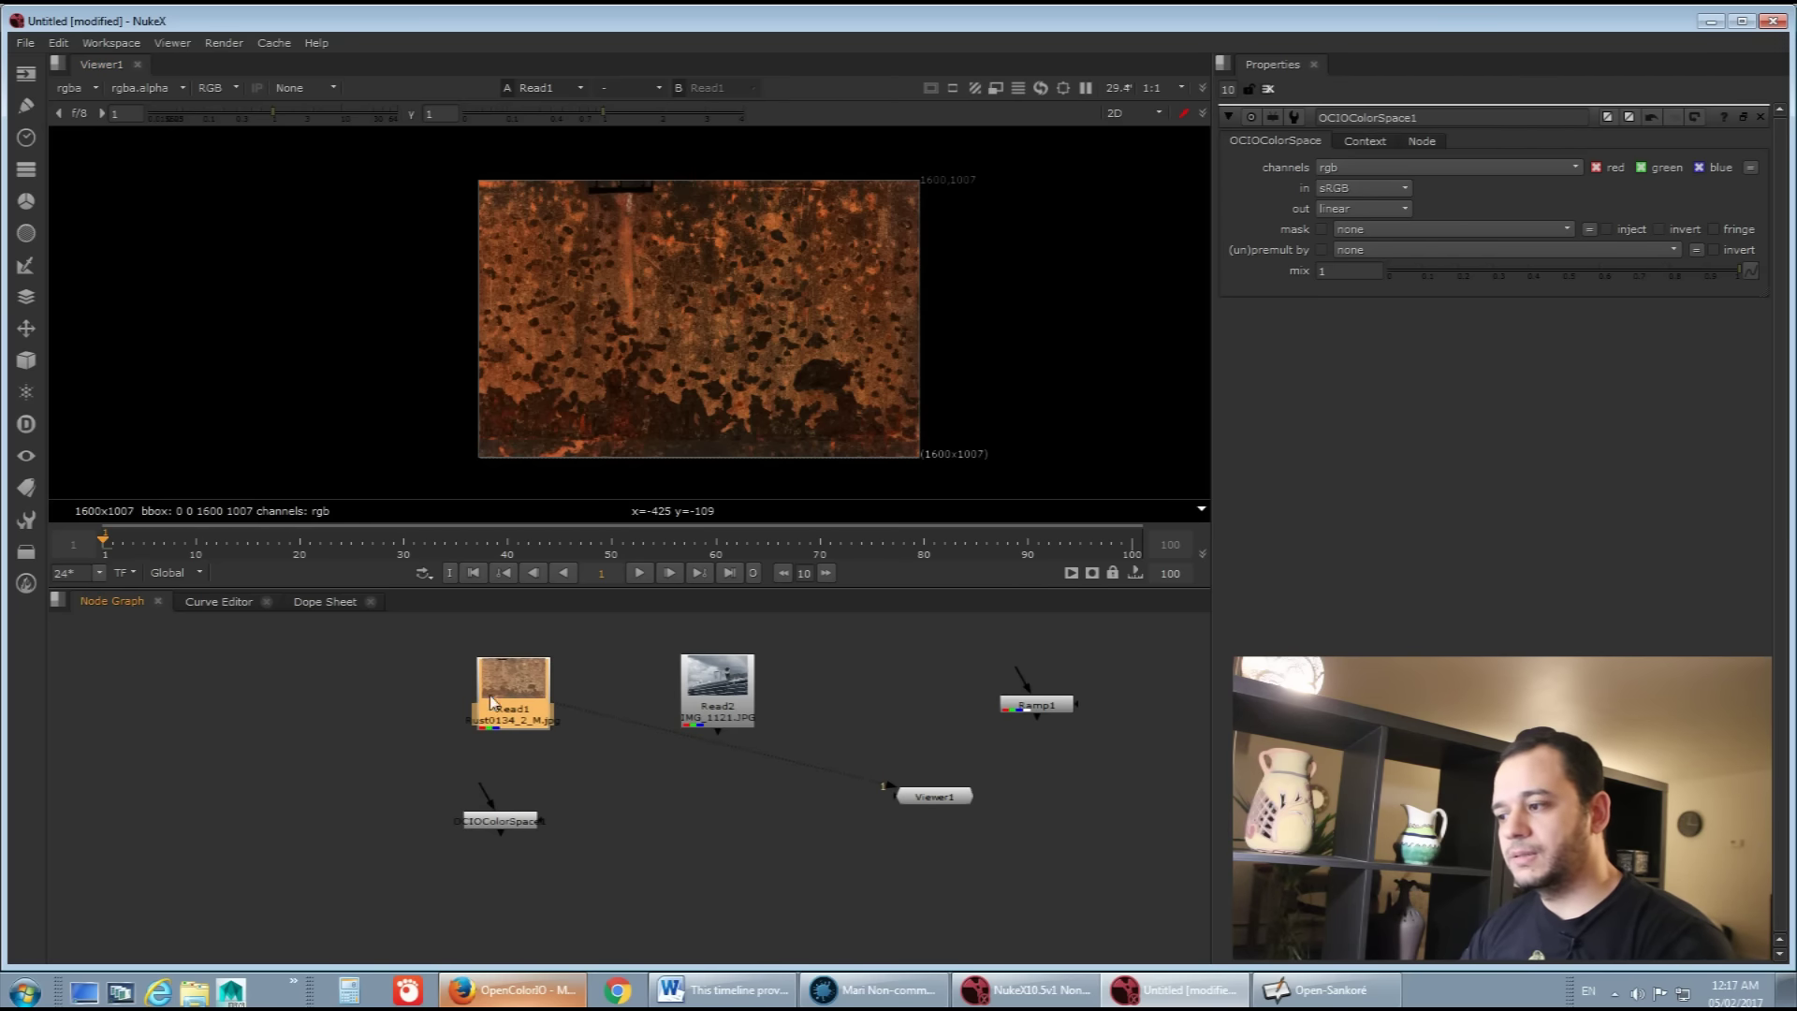
left_click(368, 752)
key("Tab")
type("ga")
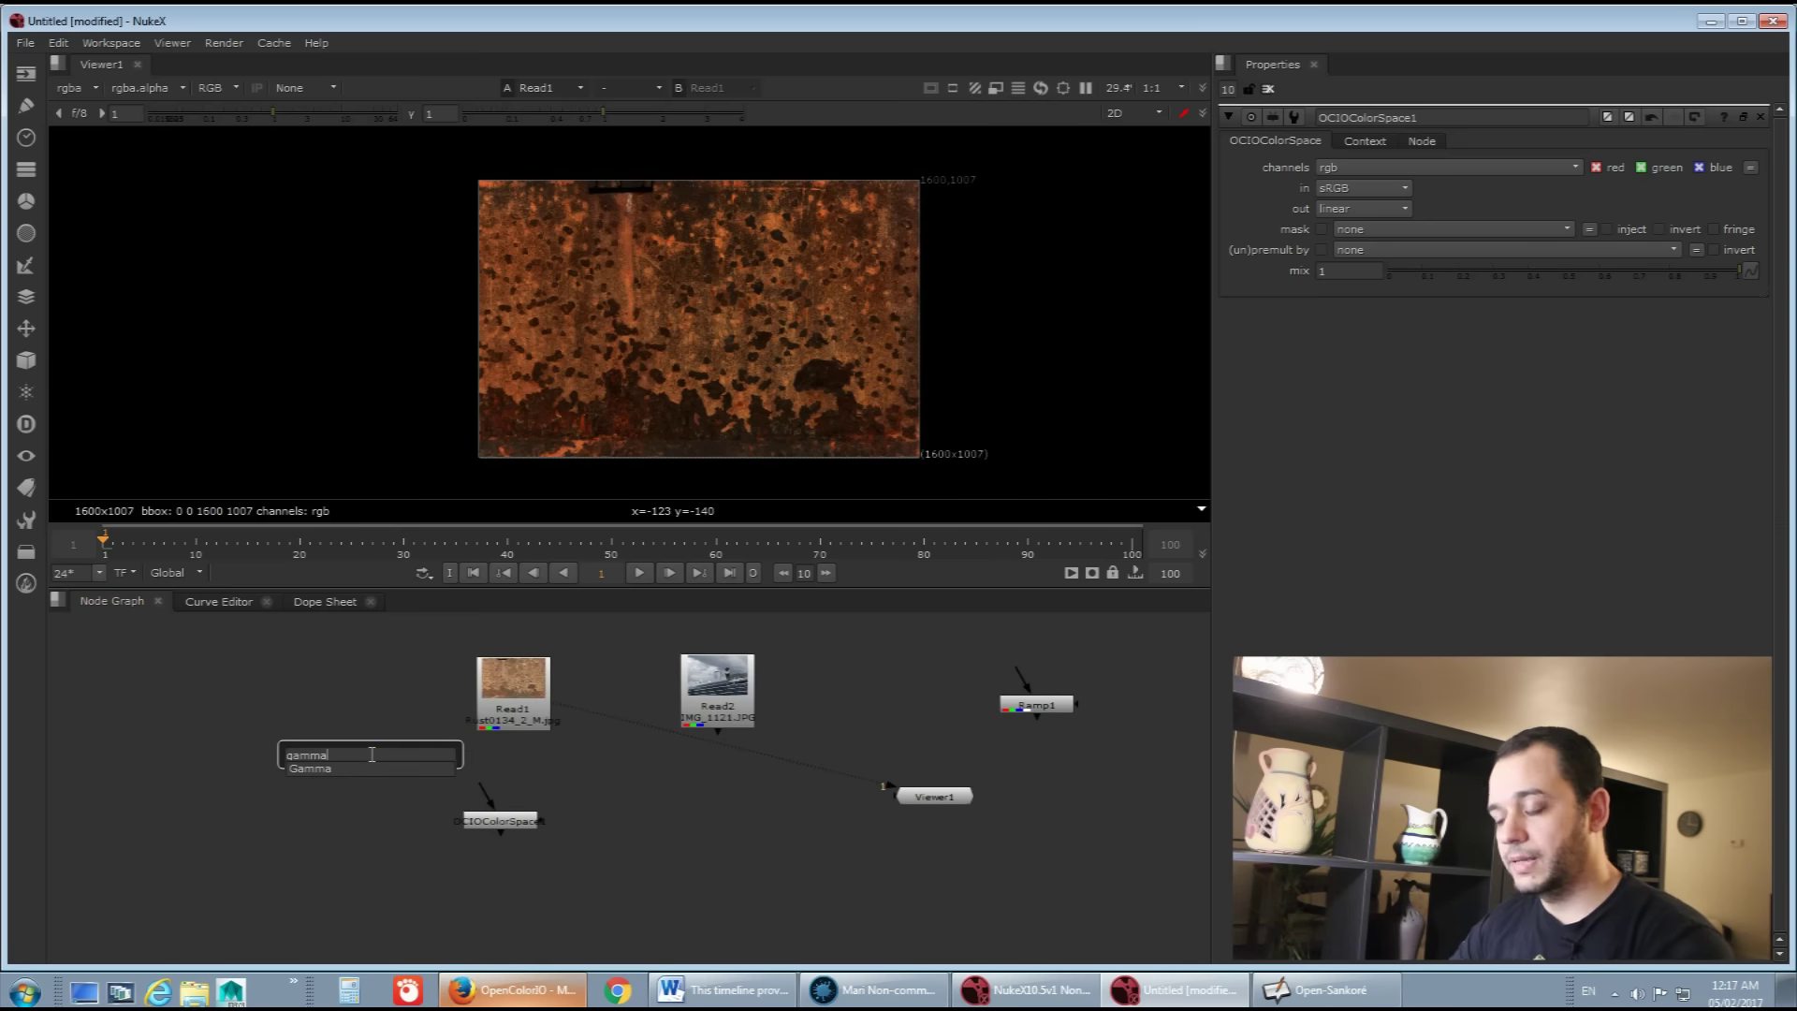
left_click(321, 770)
left_click_drag(356, 769, 391, 769)
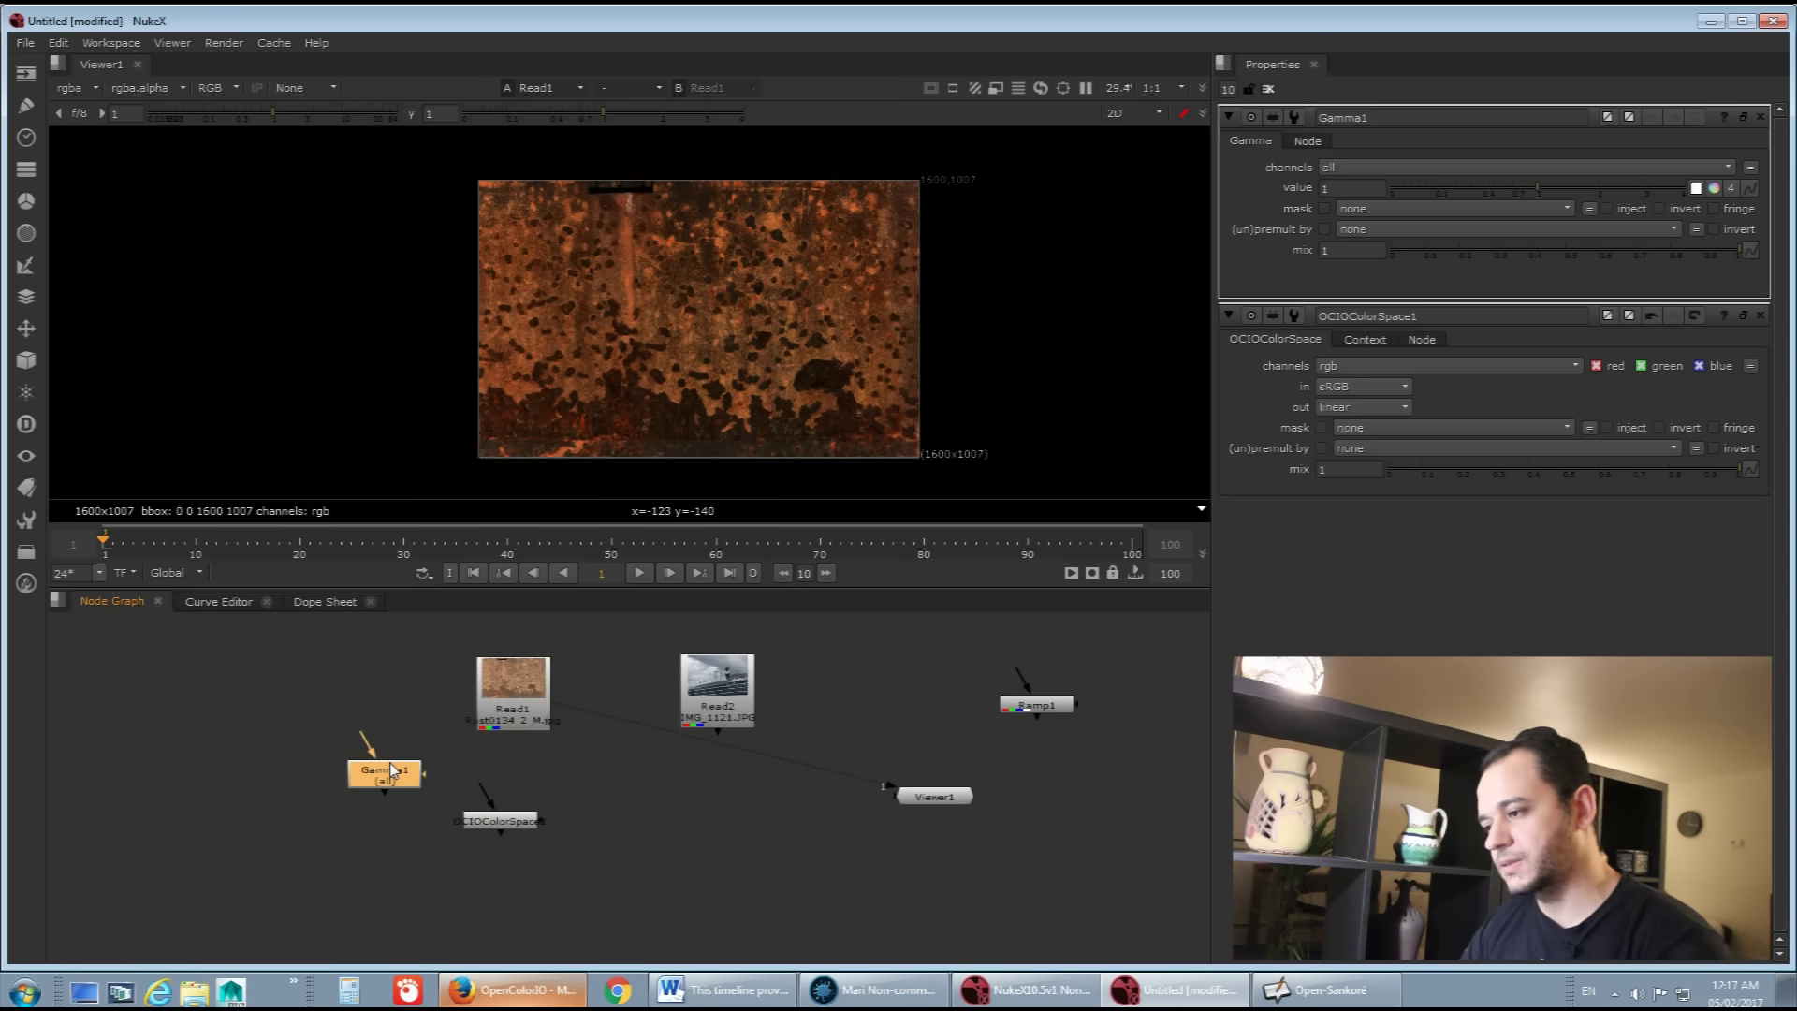
key("Delete")
Step: Connect the OCIOColorSpace node's input to Read1 and display the converted result in the viewer
left_click_drag(506, 829, 510, 716)
left_click(511, 821)
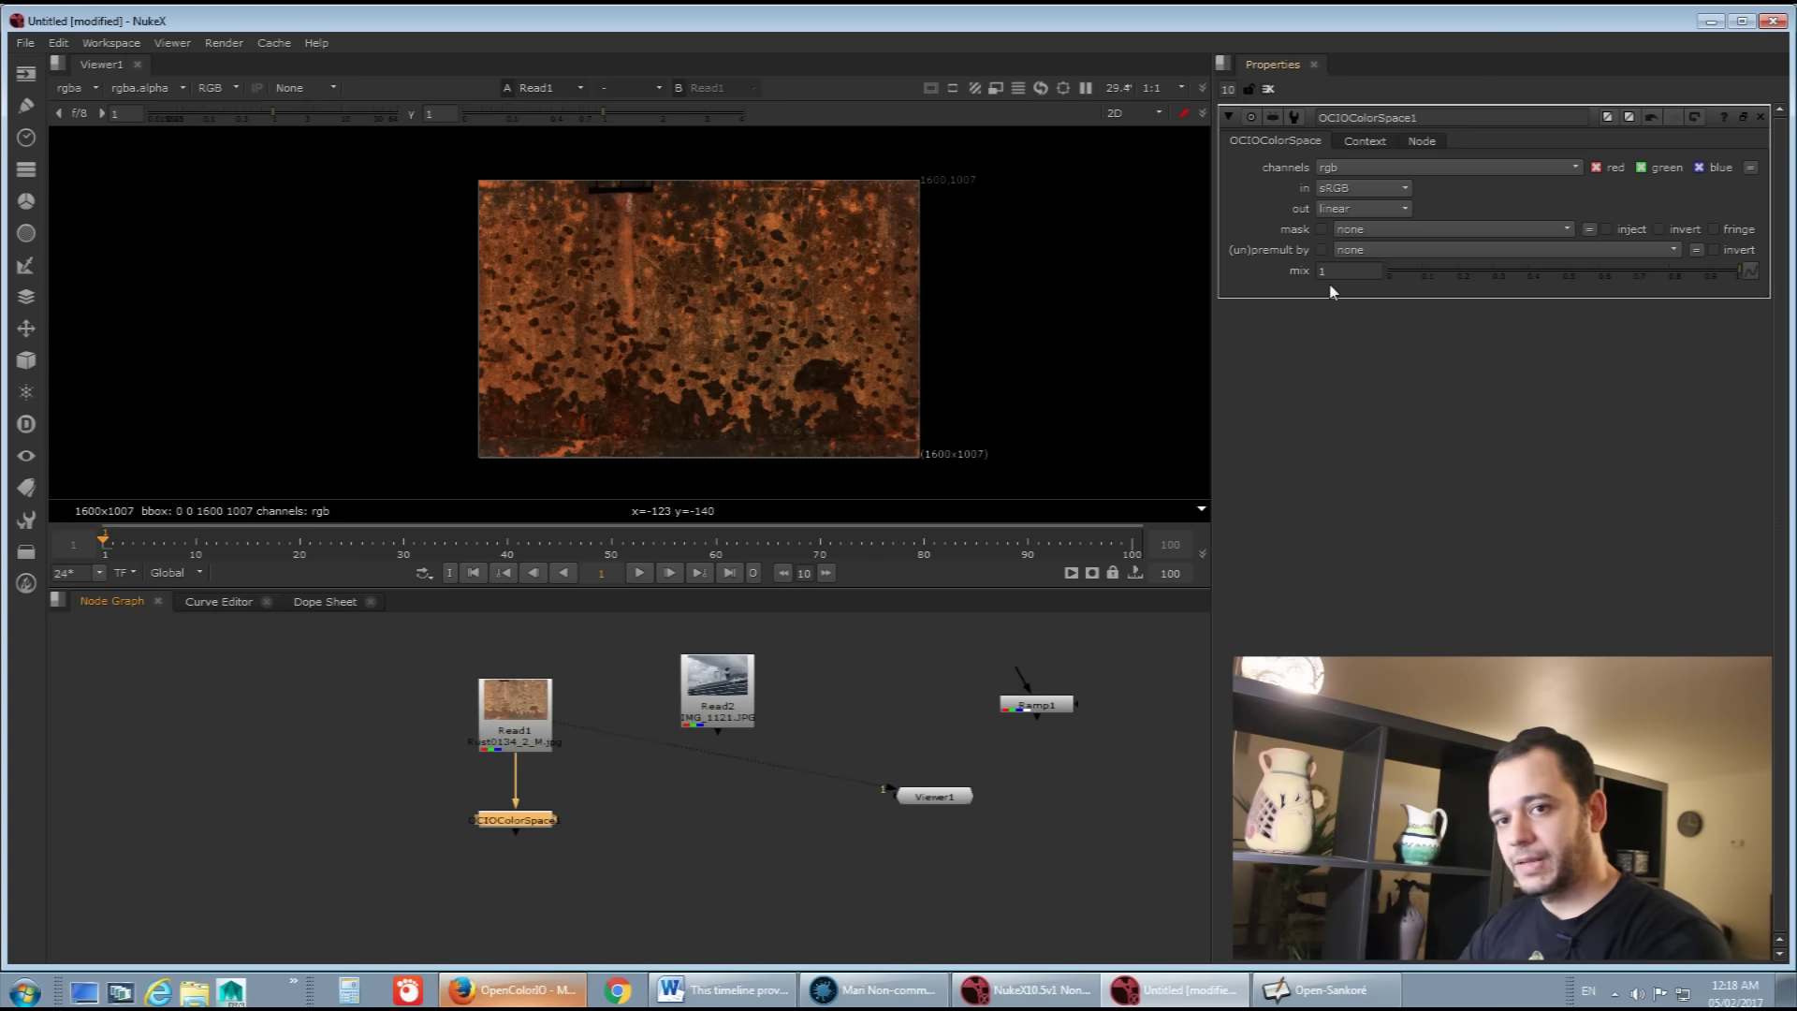
key("1")
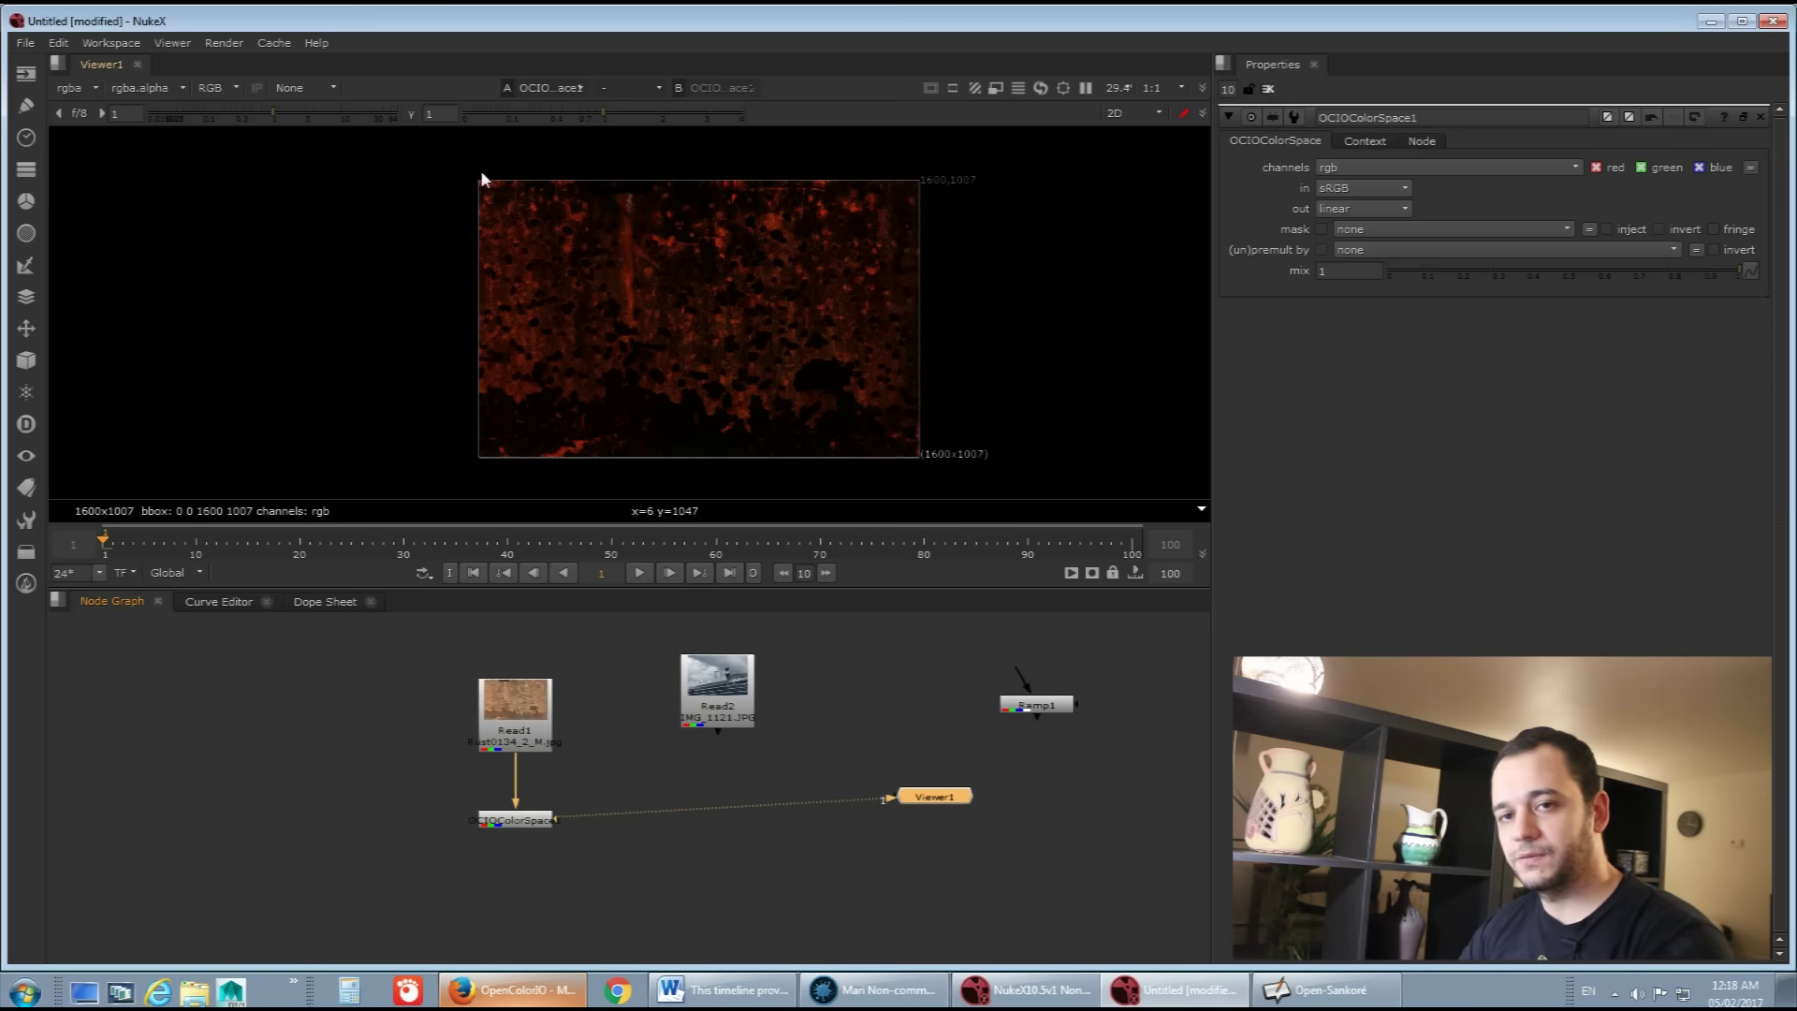
Step: Reposition the Read1 and OCIOColorSpace nodes, and display a new Write node connected below OCIOColorSpace in the viewer
left_click_drag(586, 665, 468, 916)
left_click_drag(512, 829, 489, 796)
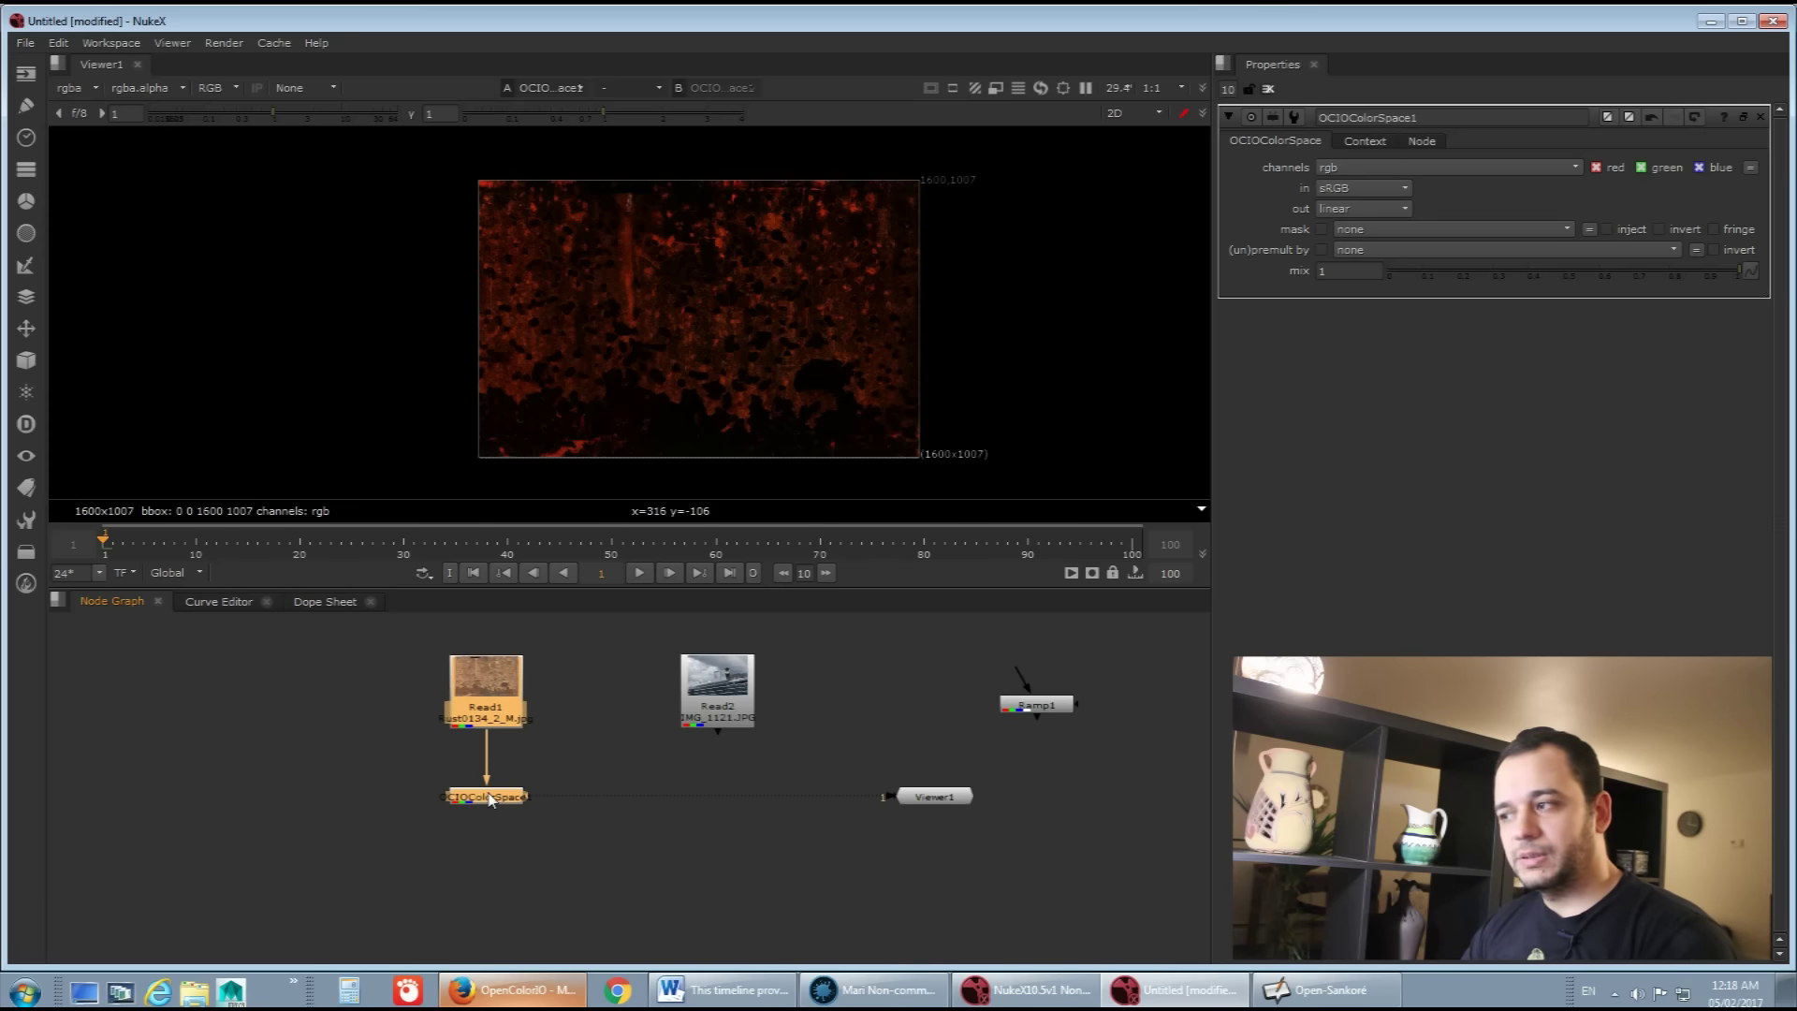
left_click(487, 891)
key("w")
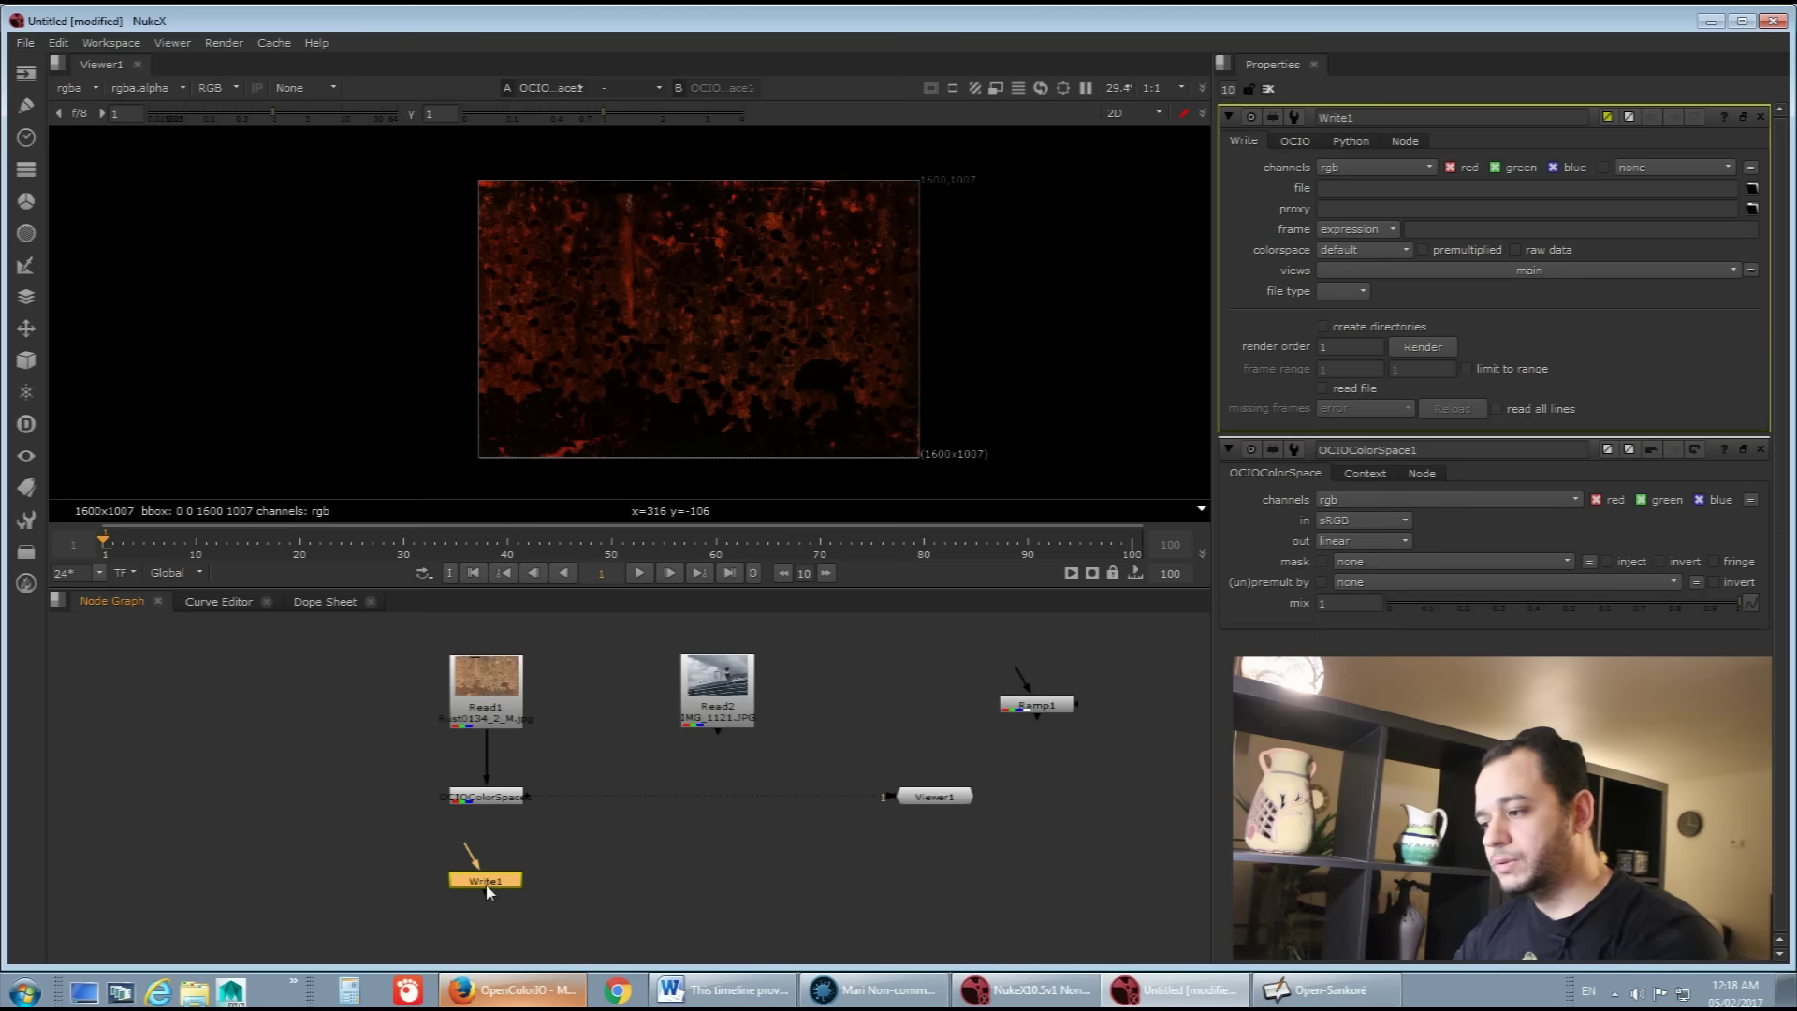
left_click_drag(468, 873, 469, 866)
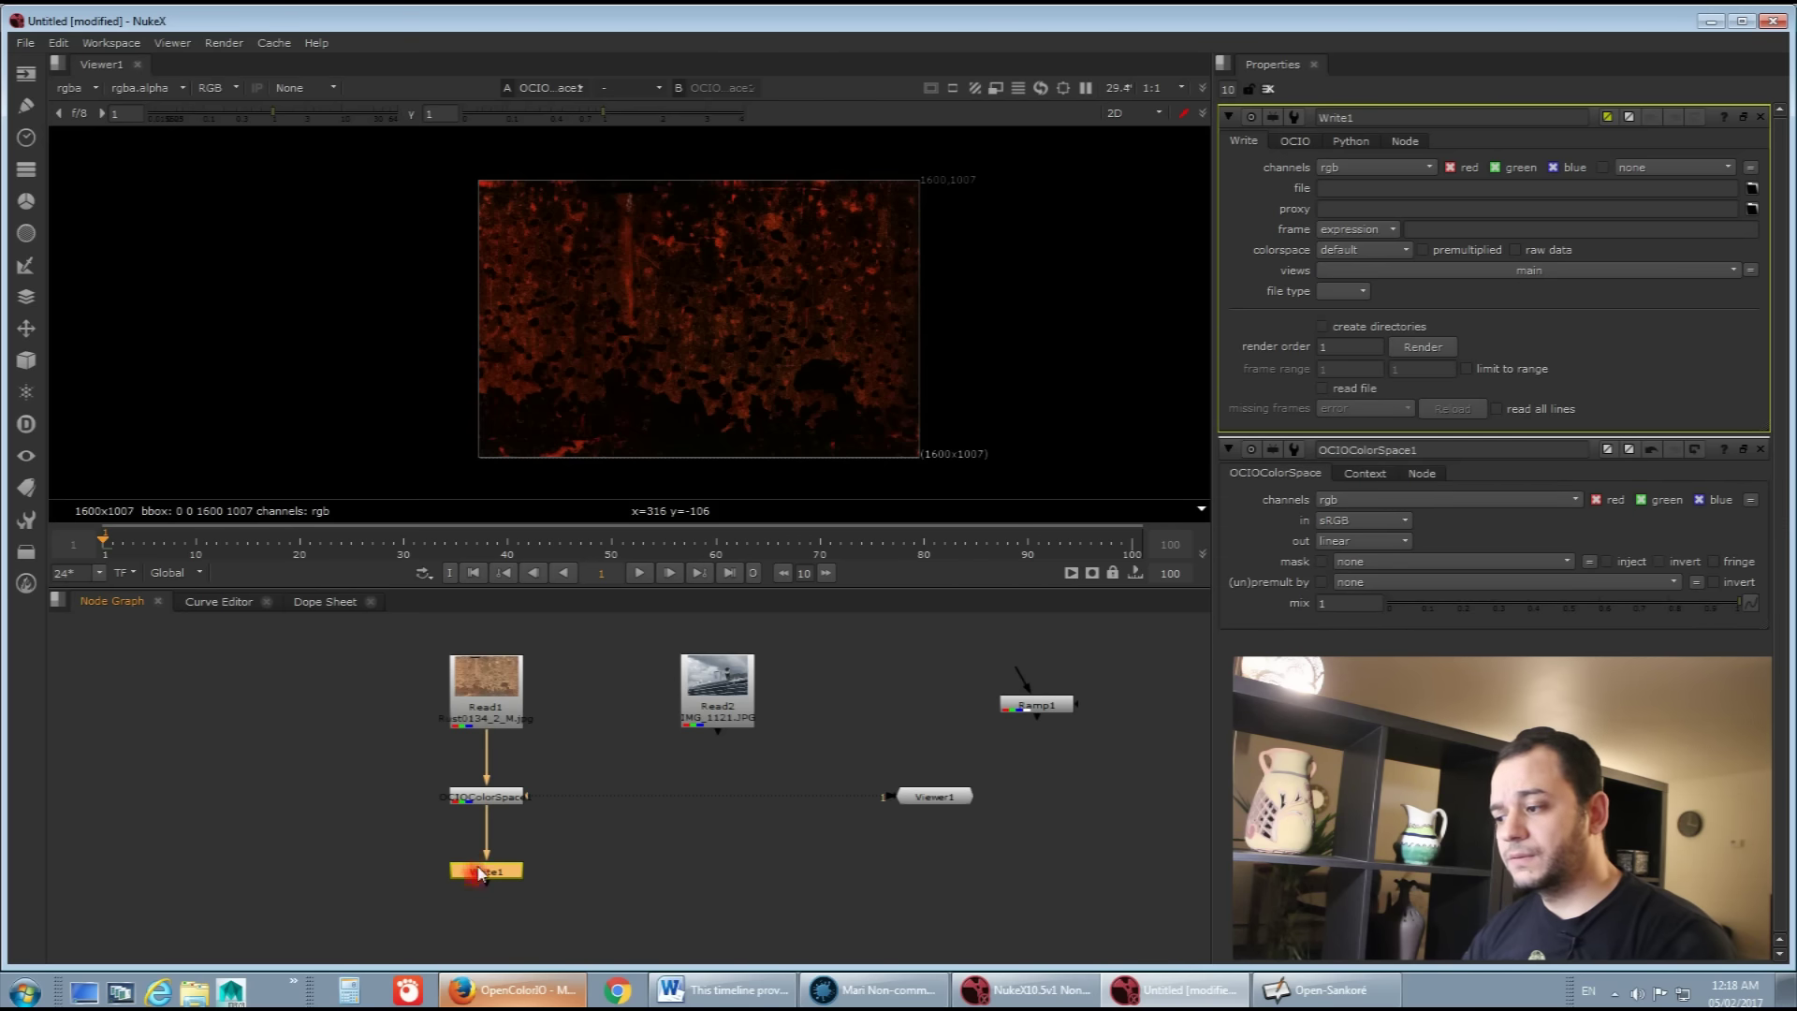
key("1")
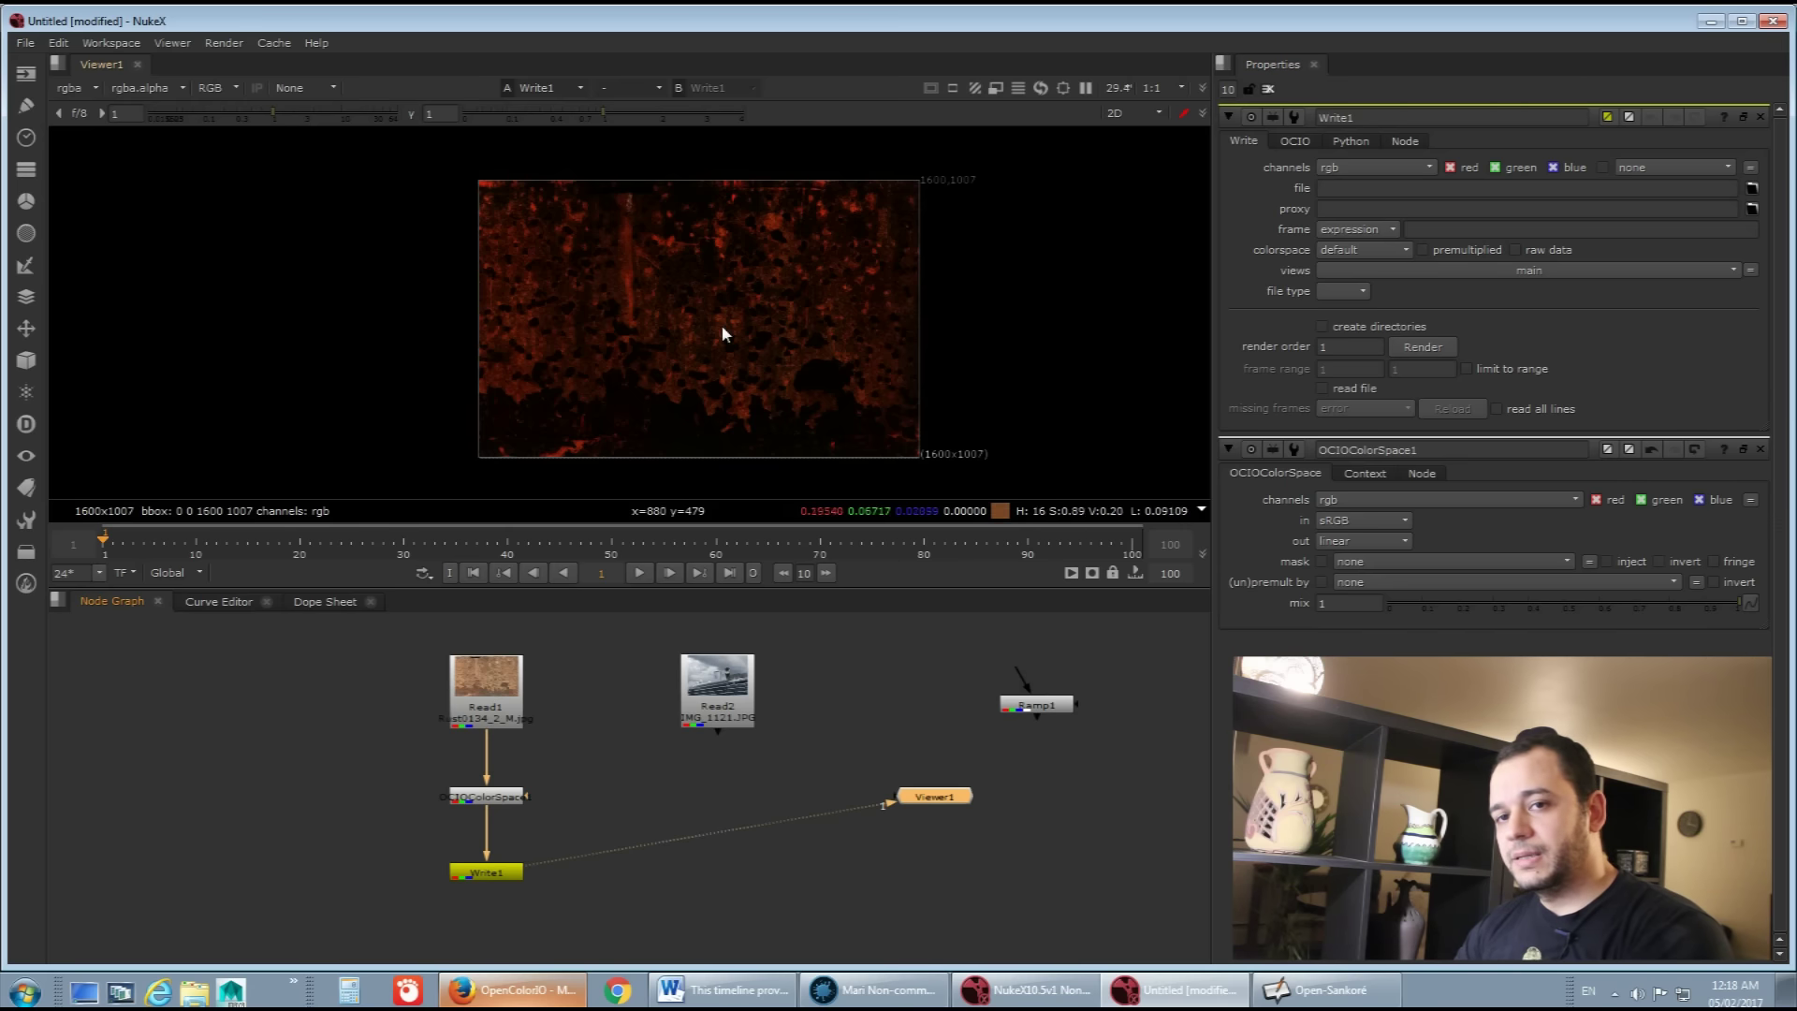
Step: Set the Write1 node's colorspace to linear and look closer at the rust texture
left_click(1337, 250)
left_click(1336, 253)
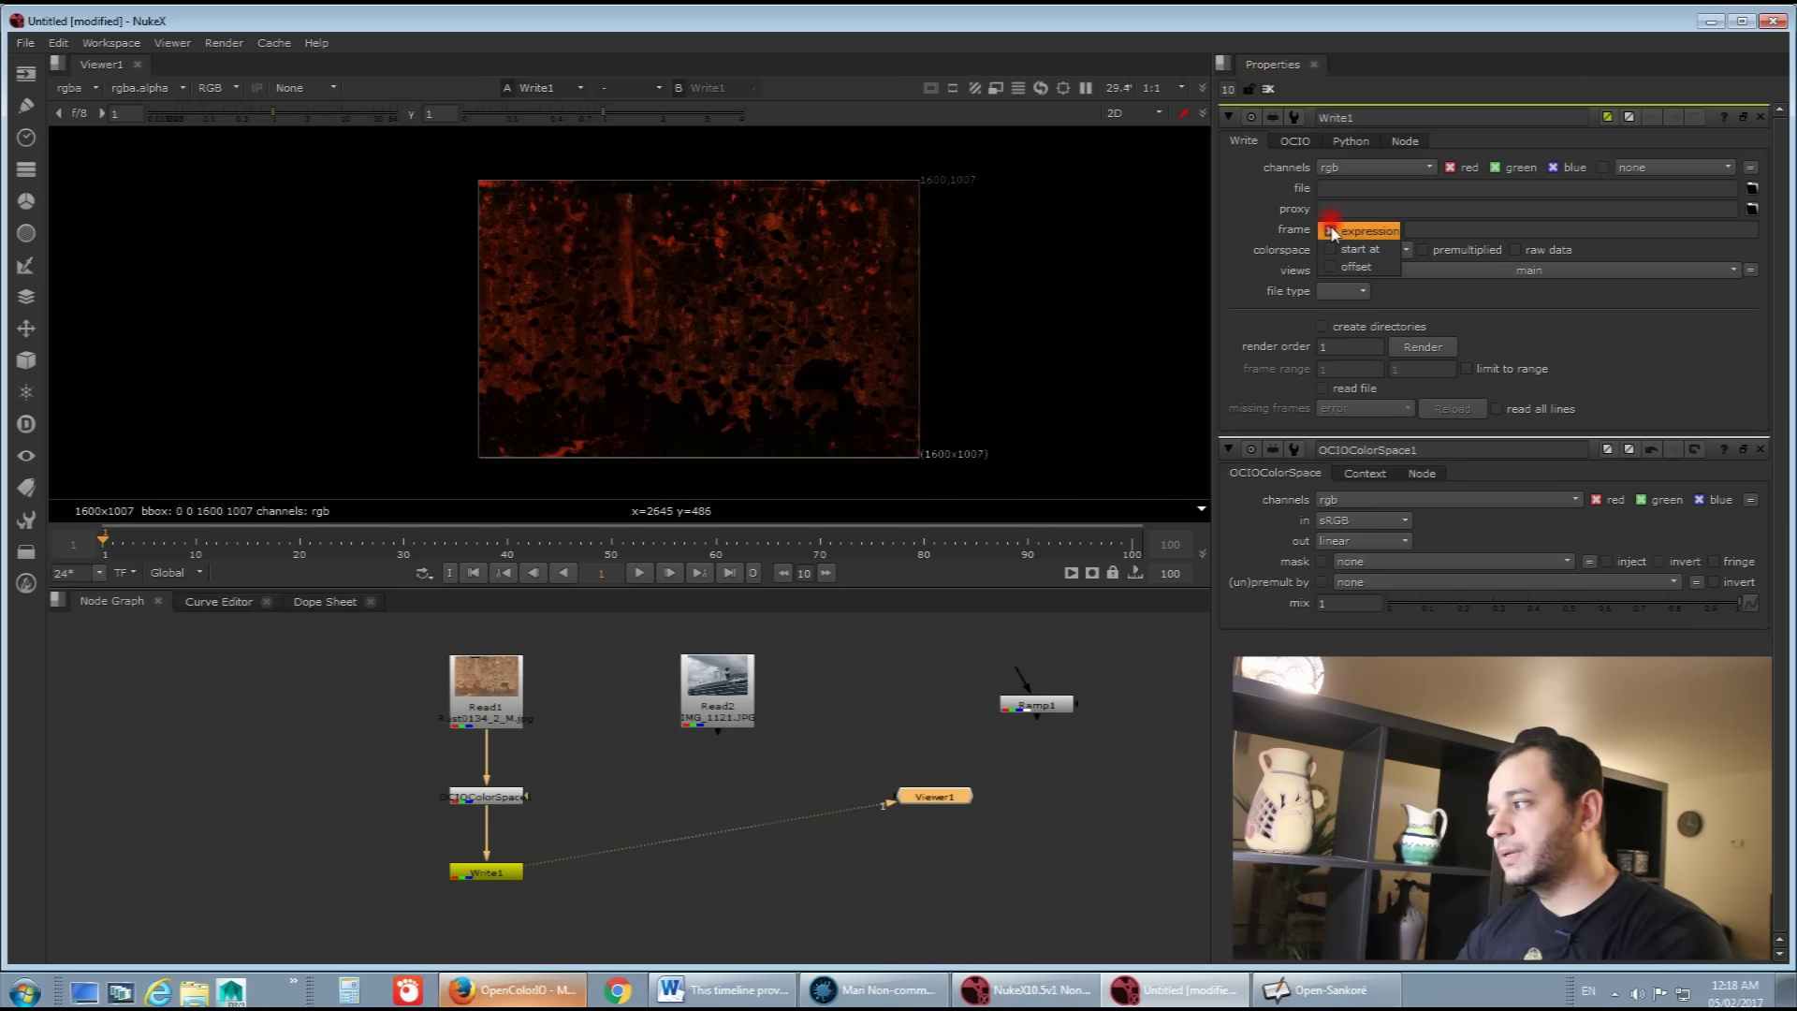
left_click(1345, 252)
left_click(1355, 269)
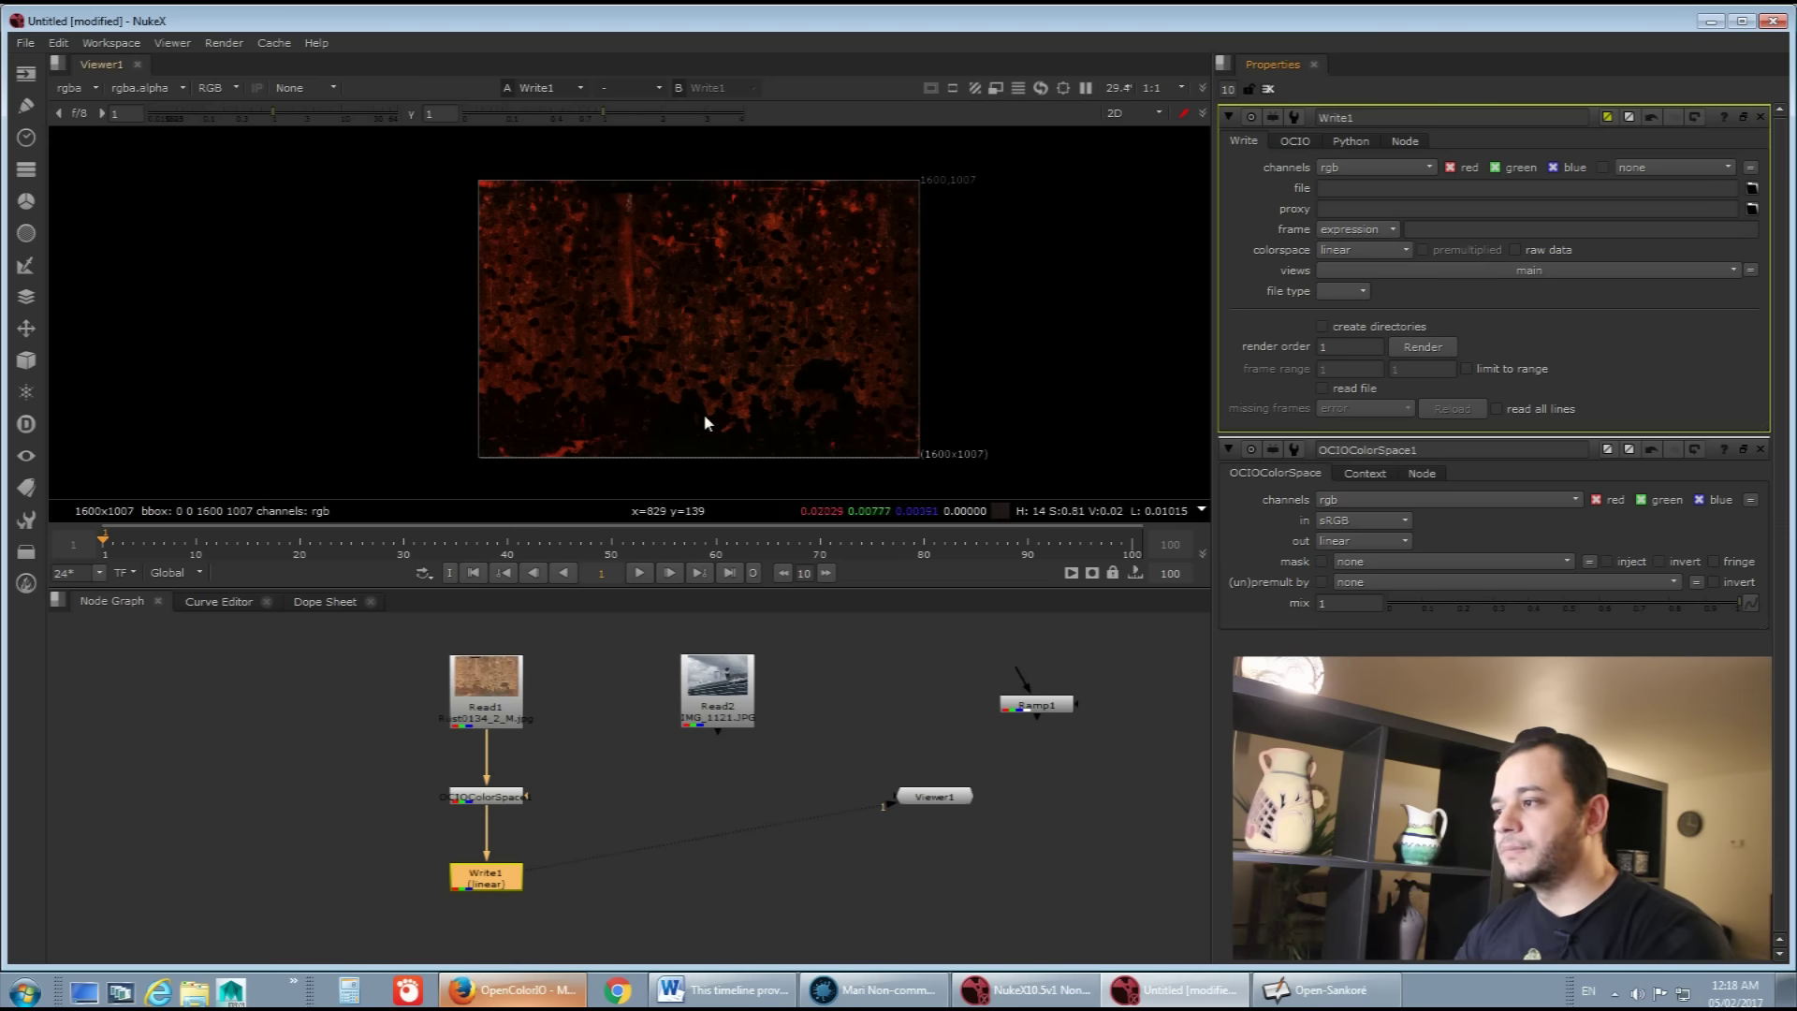
scroll(629, 322, "up", 3)
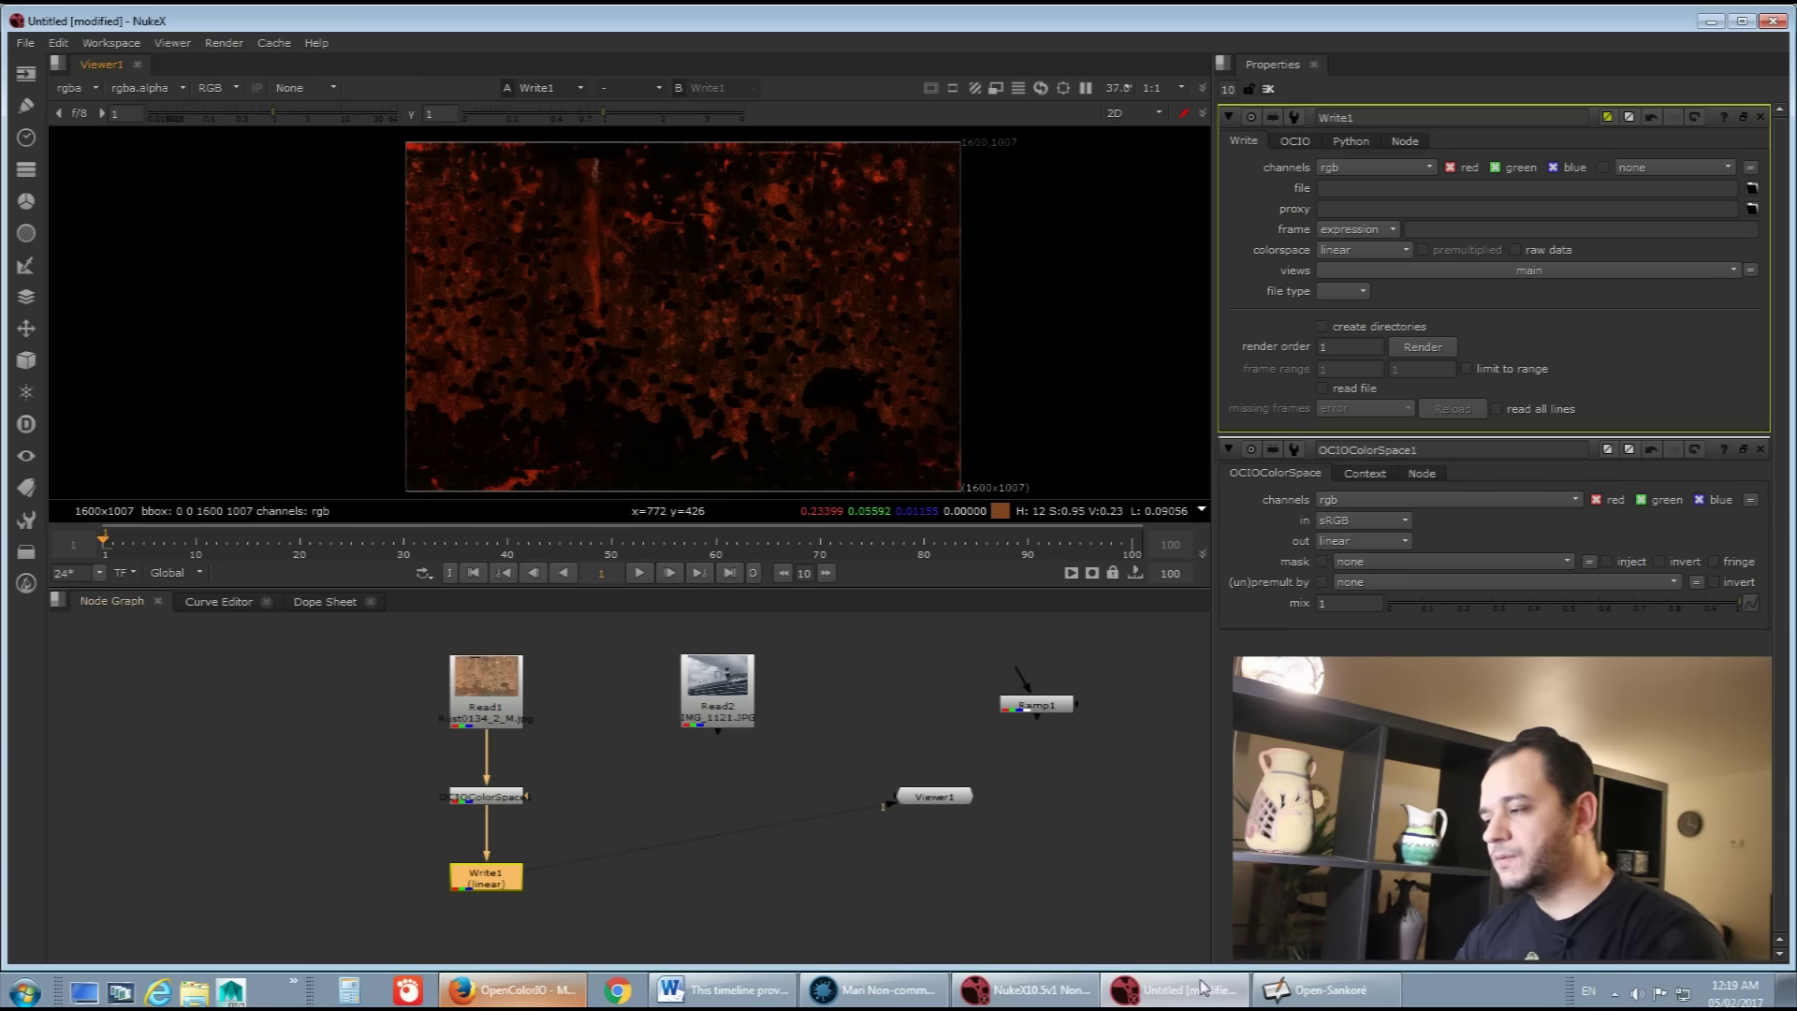
Step: Switch to the Open-Sankoré whiteboard, erase the old notes and sketch a blue square in the upper part of the page
left_click(1319, 1000)
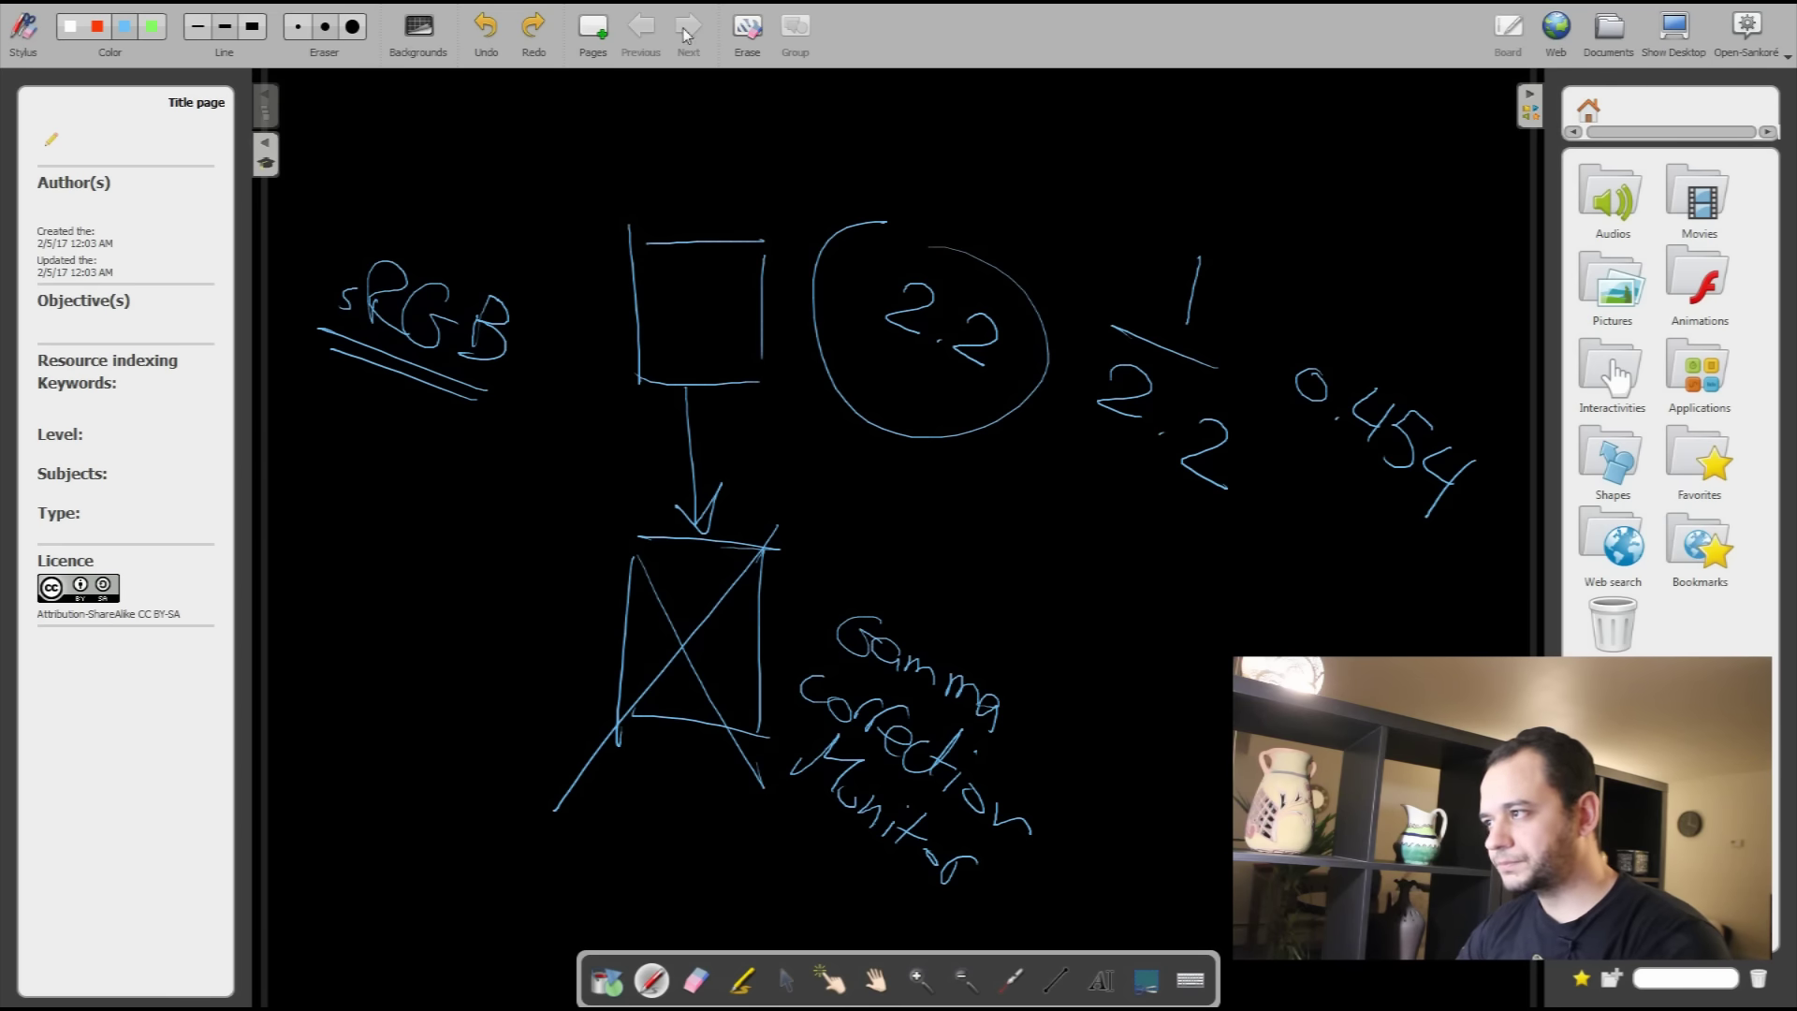
left_click(747, 38)
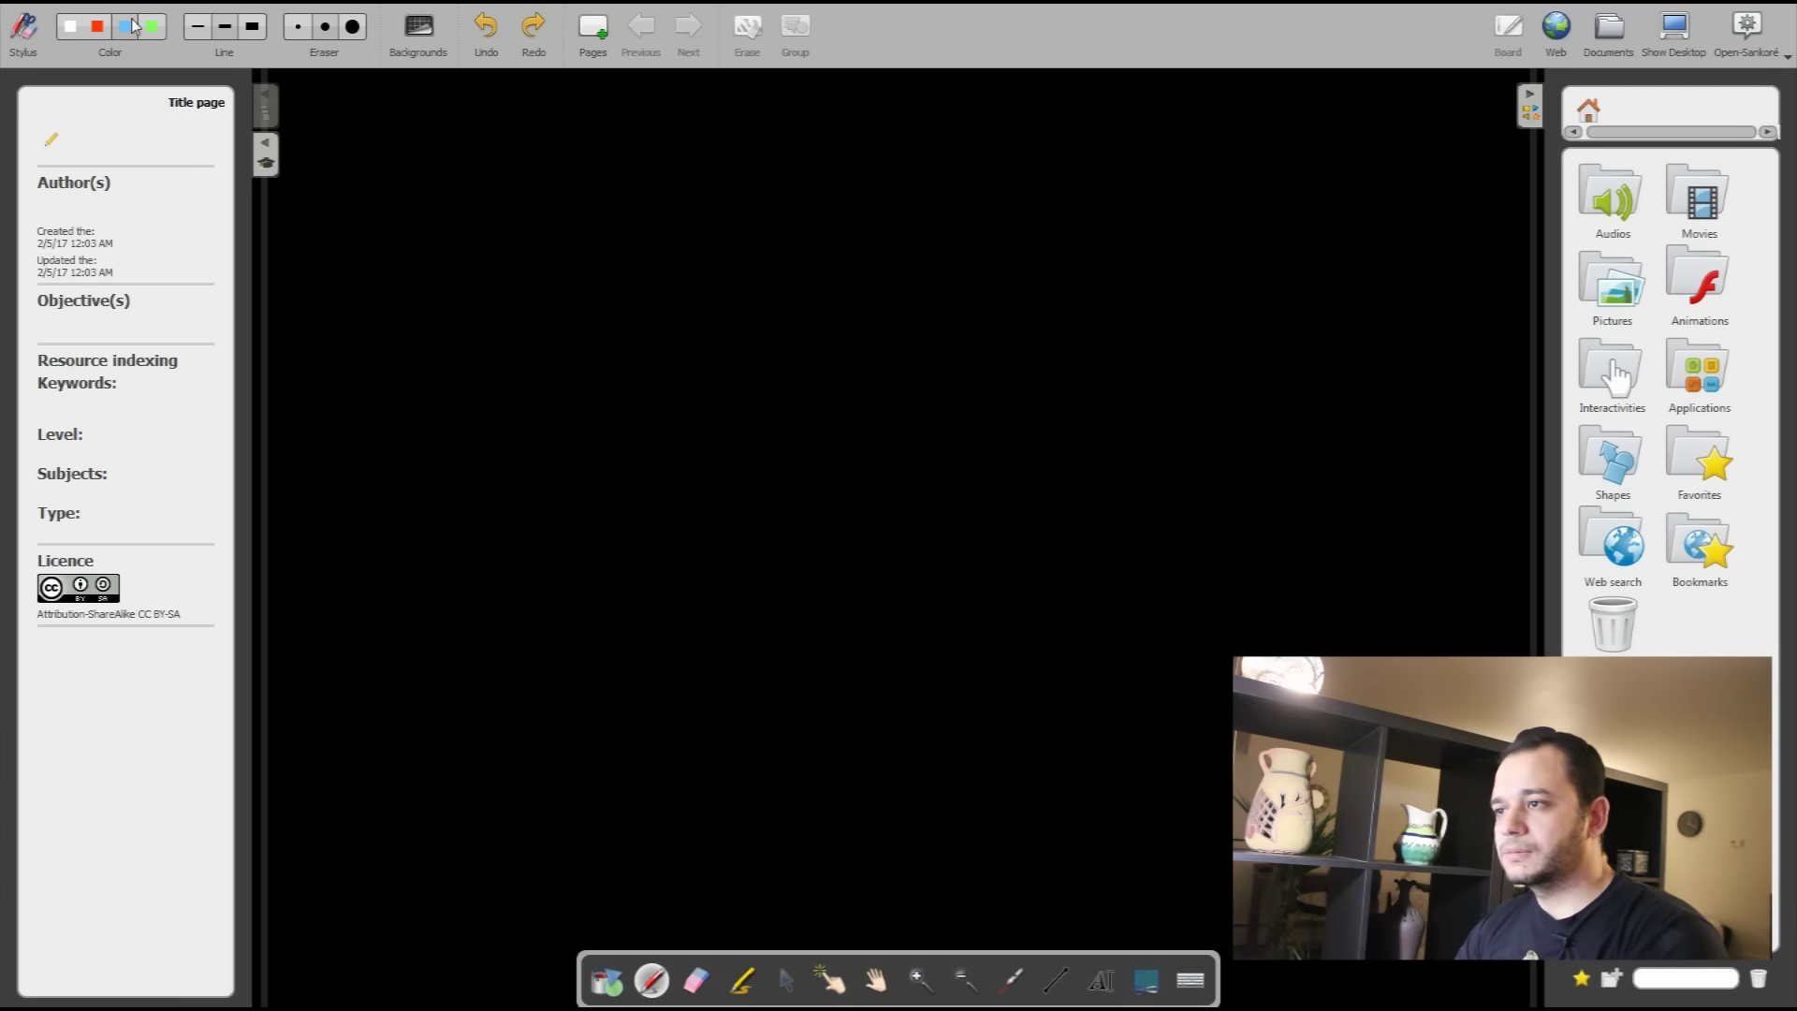
mouse_move(722, 206)
left_mouse_down()
mouse_move(637, 205)
mouse_move(746, 337)
mouse_move(609, 205)
mouse_move(750, 200)
mouse_move(739, 365)
left_mouse_up()
left_click_drag(622, 194, 610, 344)
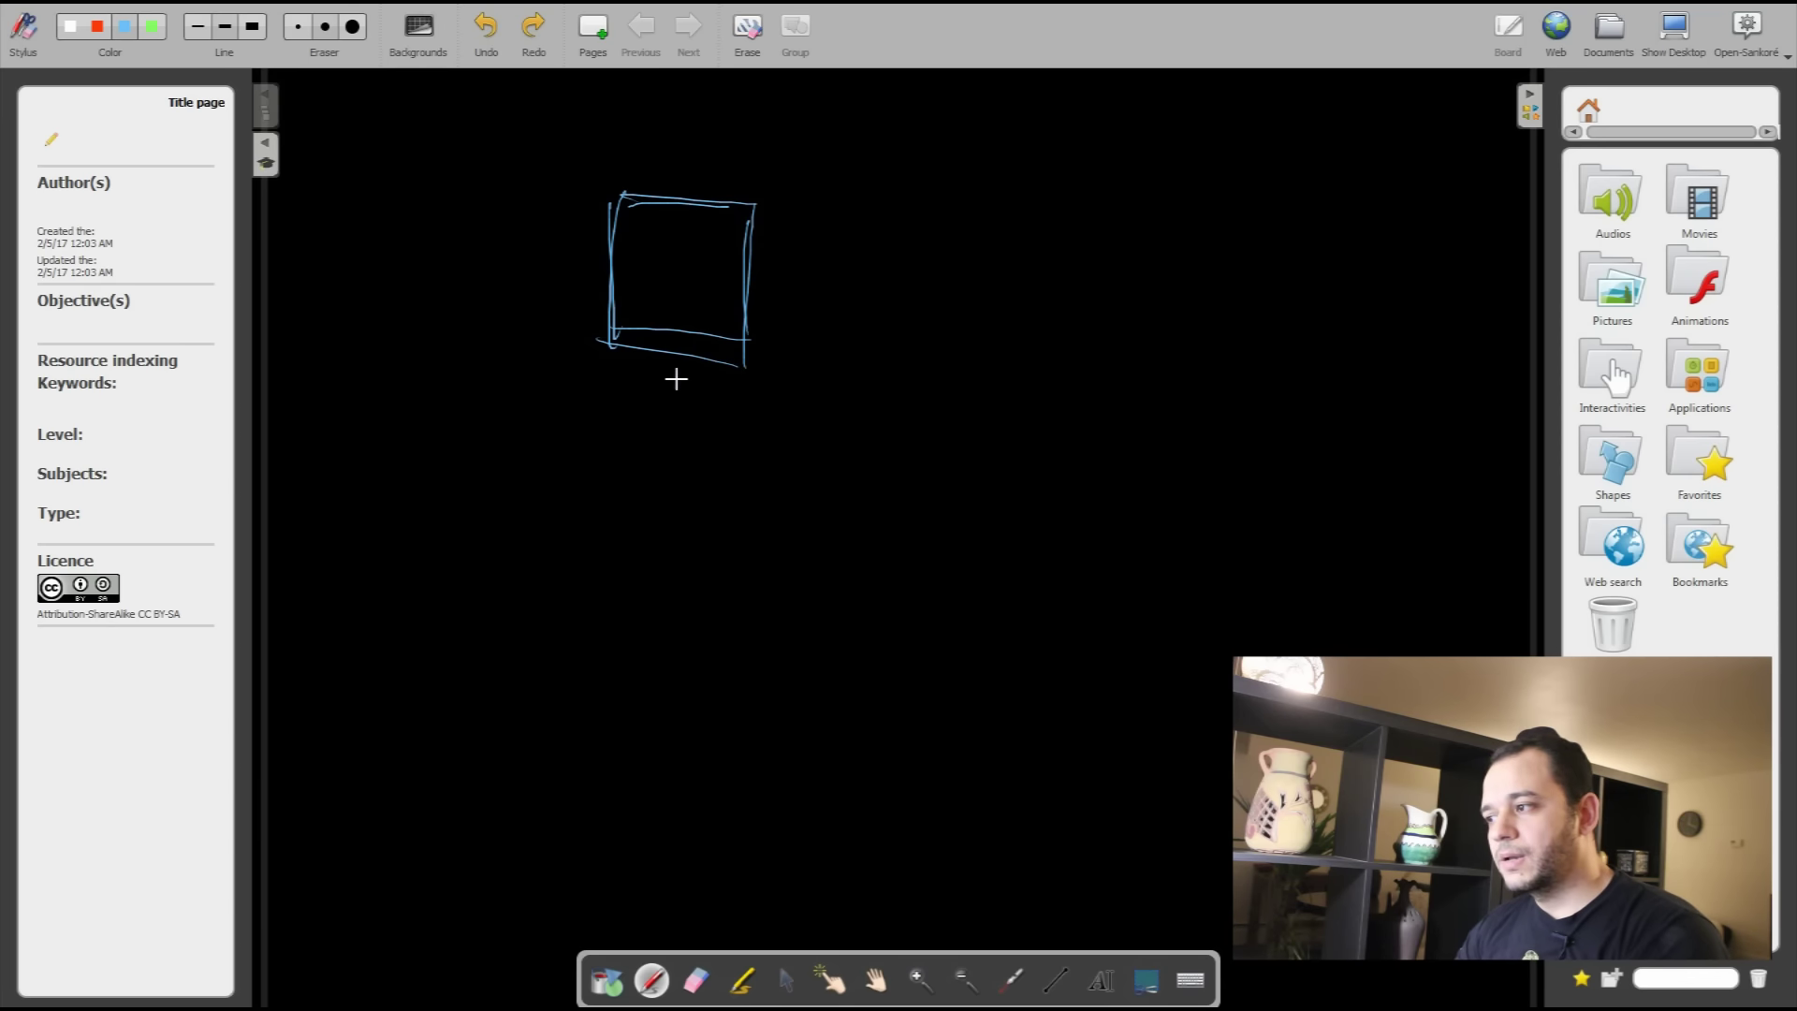
Step: Draw an arrow down from the square to a second box, and handwrite "linear" beside the square
mouse_move(665, 342)
left_mouse_down()
mouse_move(667, 472)
mouse_move(650, 441)
left_mouse_up()
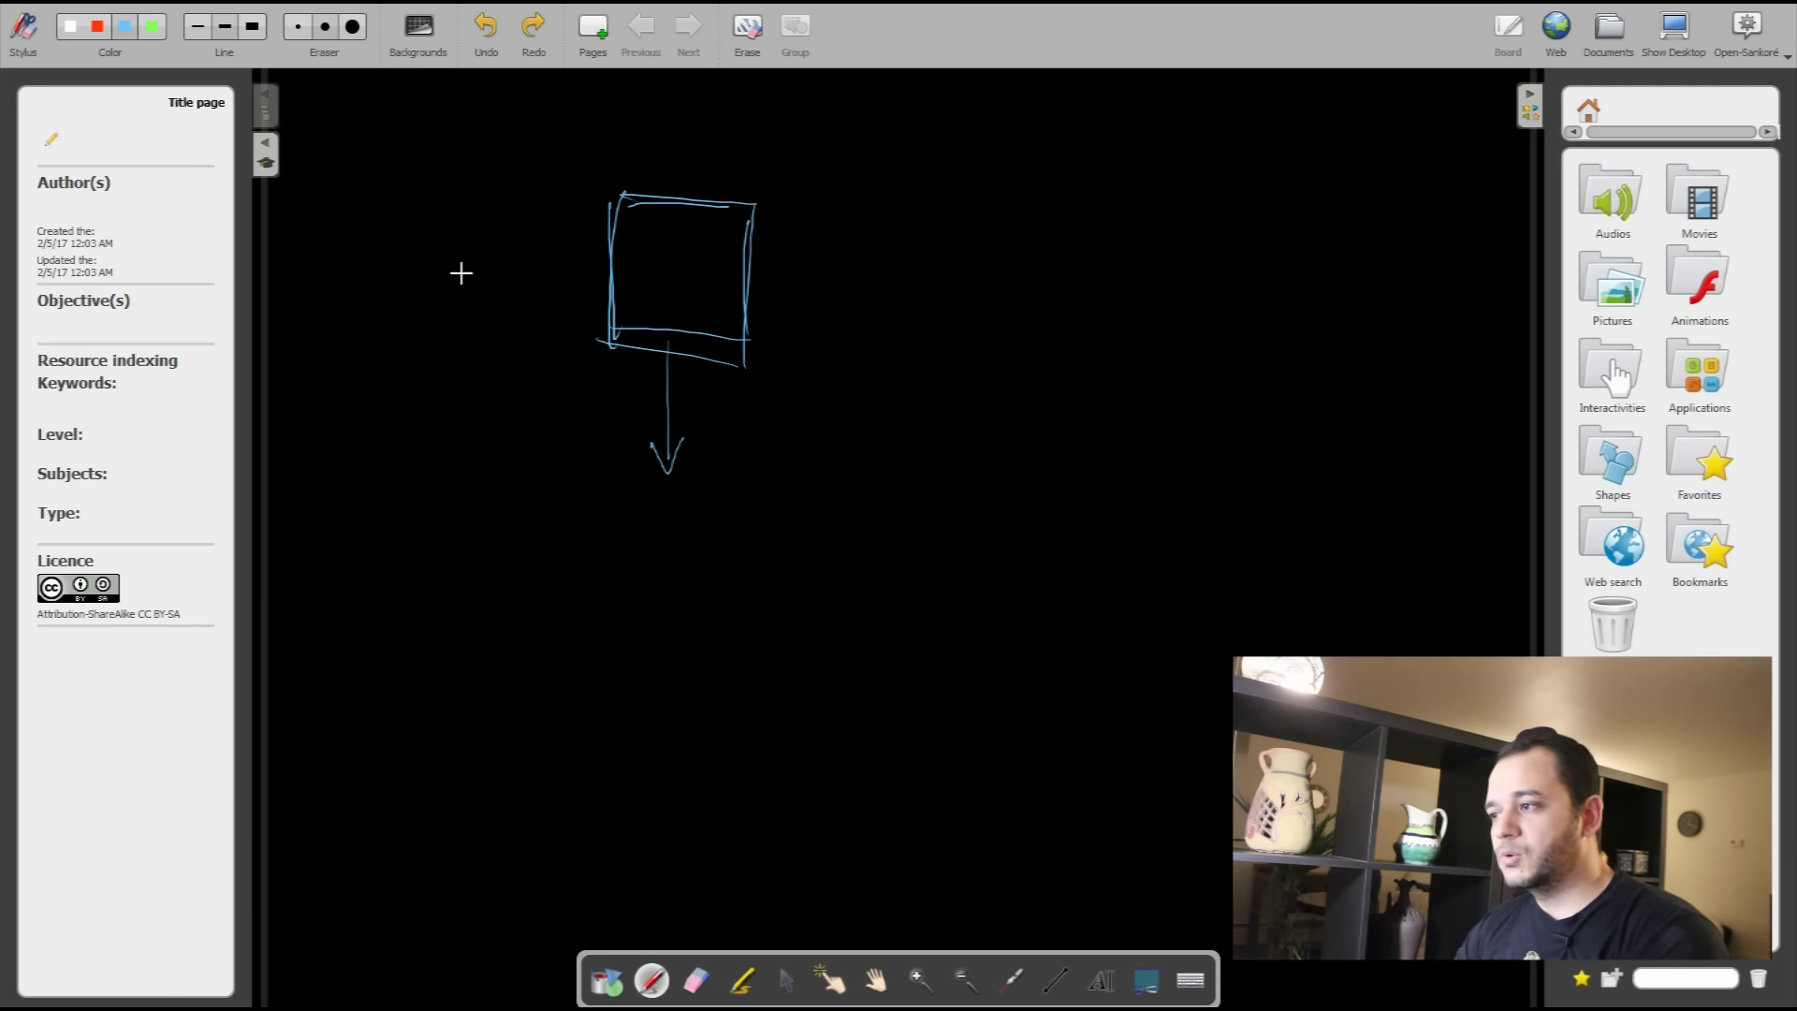
mouse_move(405, 235)
left_mouse_down()
mouse_move(441, 175)
mouse_move(439, 244)
mouse_move(456, 233)
mouse_move(471, 264)
mouse_move(503, 268)
mouse_move(522, 311)
mouse_move(562, 287)
left_mouse_up()
left_click_drag(732, 496, 603, 496)
left_click_drag(721, 513, 615, 586)
left_click_drag(601, 498, 585, 585)
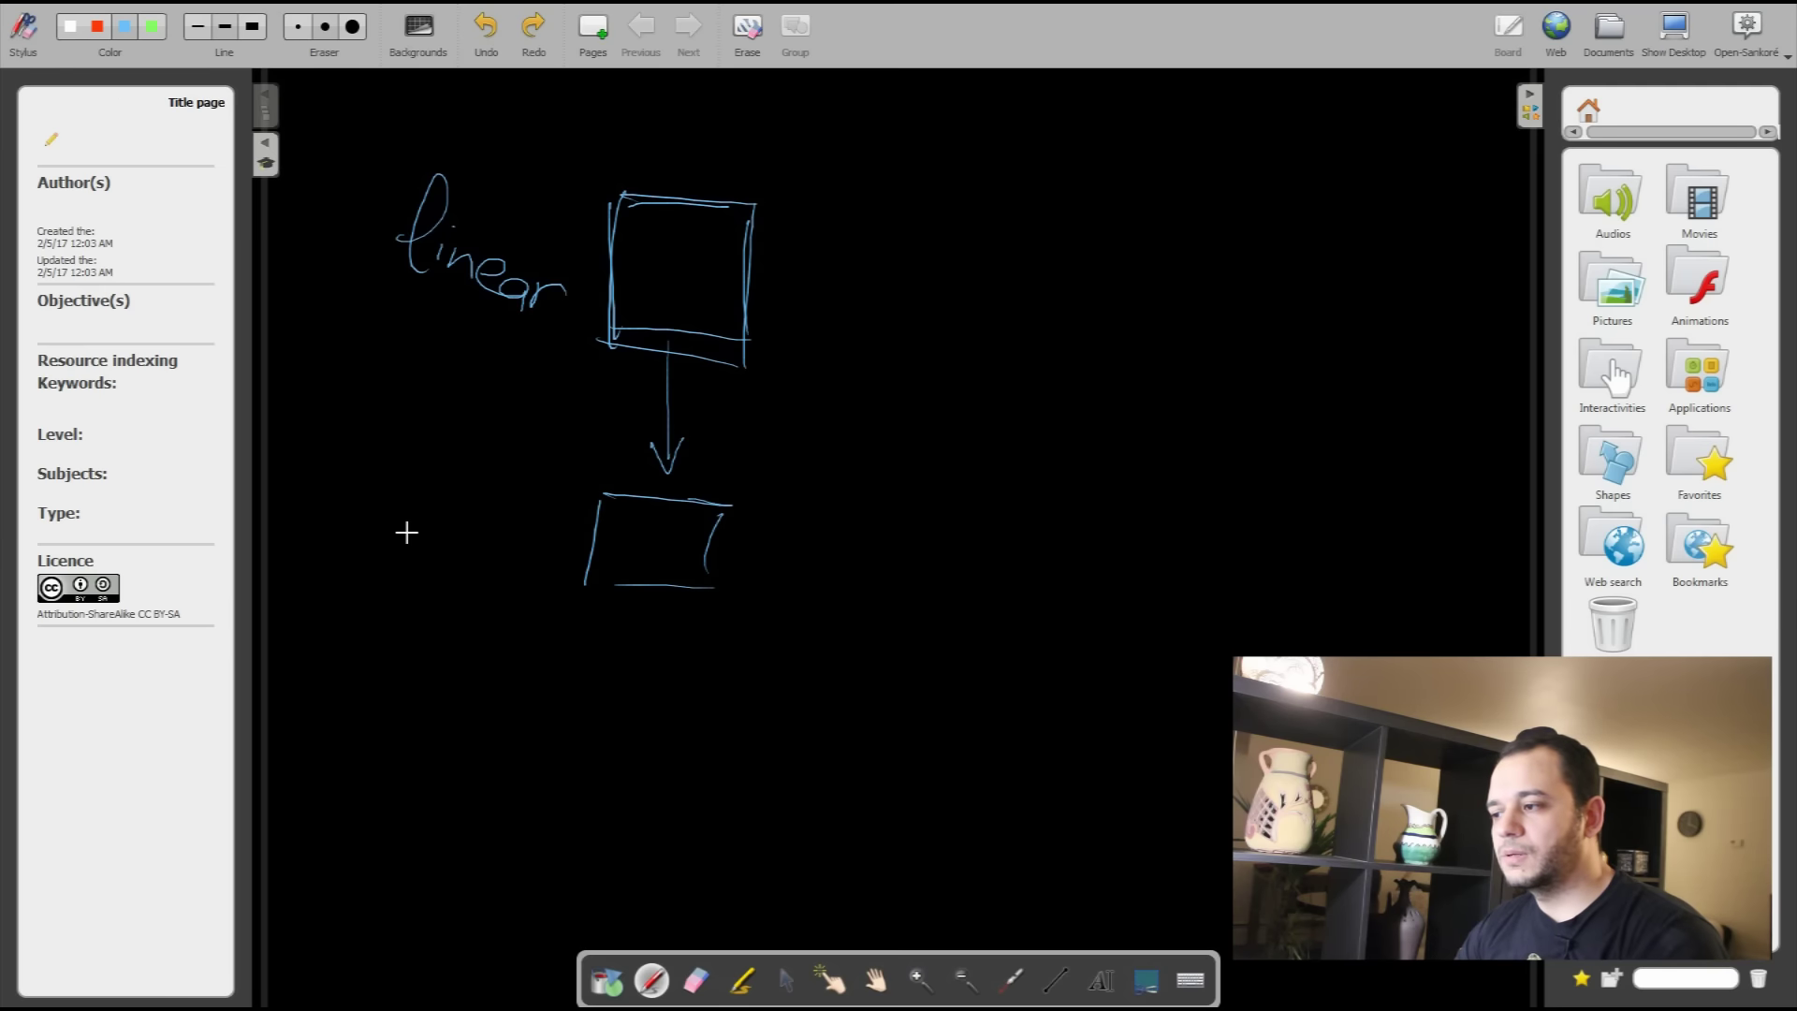
Step: Sketch a glowing light bulb with rays beside the second box
mouse_move(478, 535)
left_mouse_down()
mouse_move(463, 462)
mouse_move(437, 527)
mouse_move(465, 558)
left_mouse_up()
left_click_drag(517, 429, 473, 442)
left_click_drag(433, 422, 443, 433)
left_click_drag(409, 447, 430, 459)
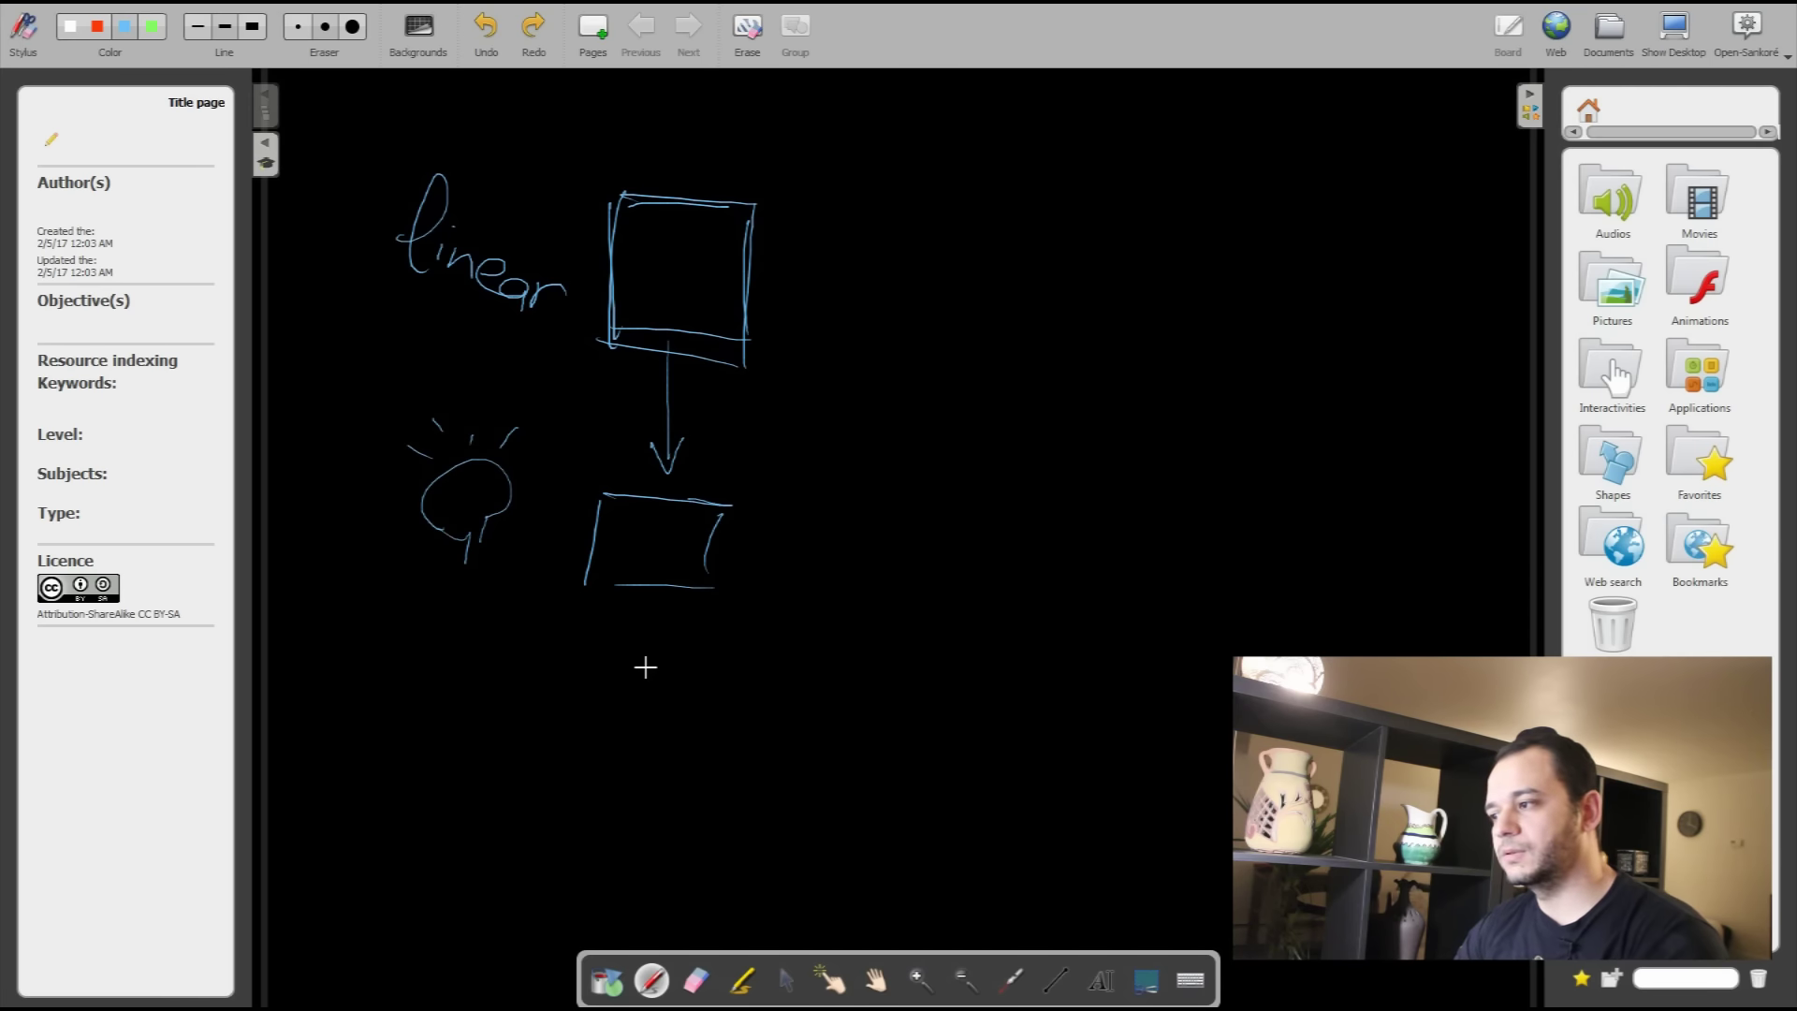
mouse_move(453, 533)
left_mouse_down()
mouse_move(446, 465)
mouse_move(474, 521)
left_mouse_up()
left_click_drag(473, 522, 469, 574)
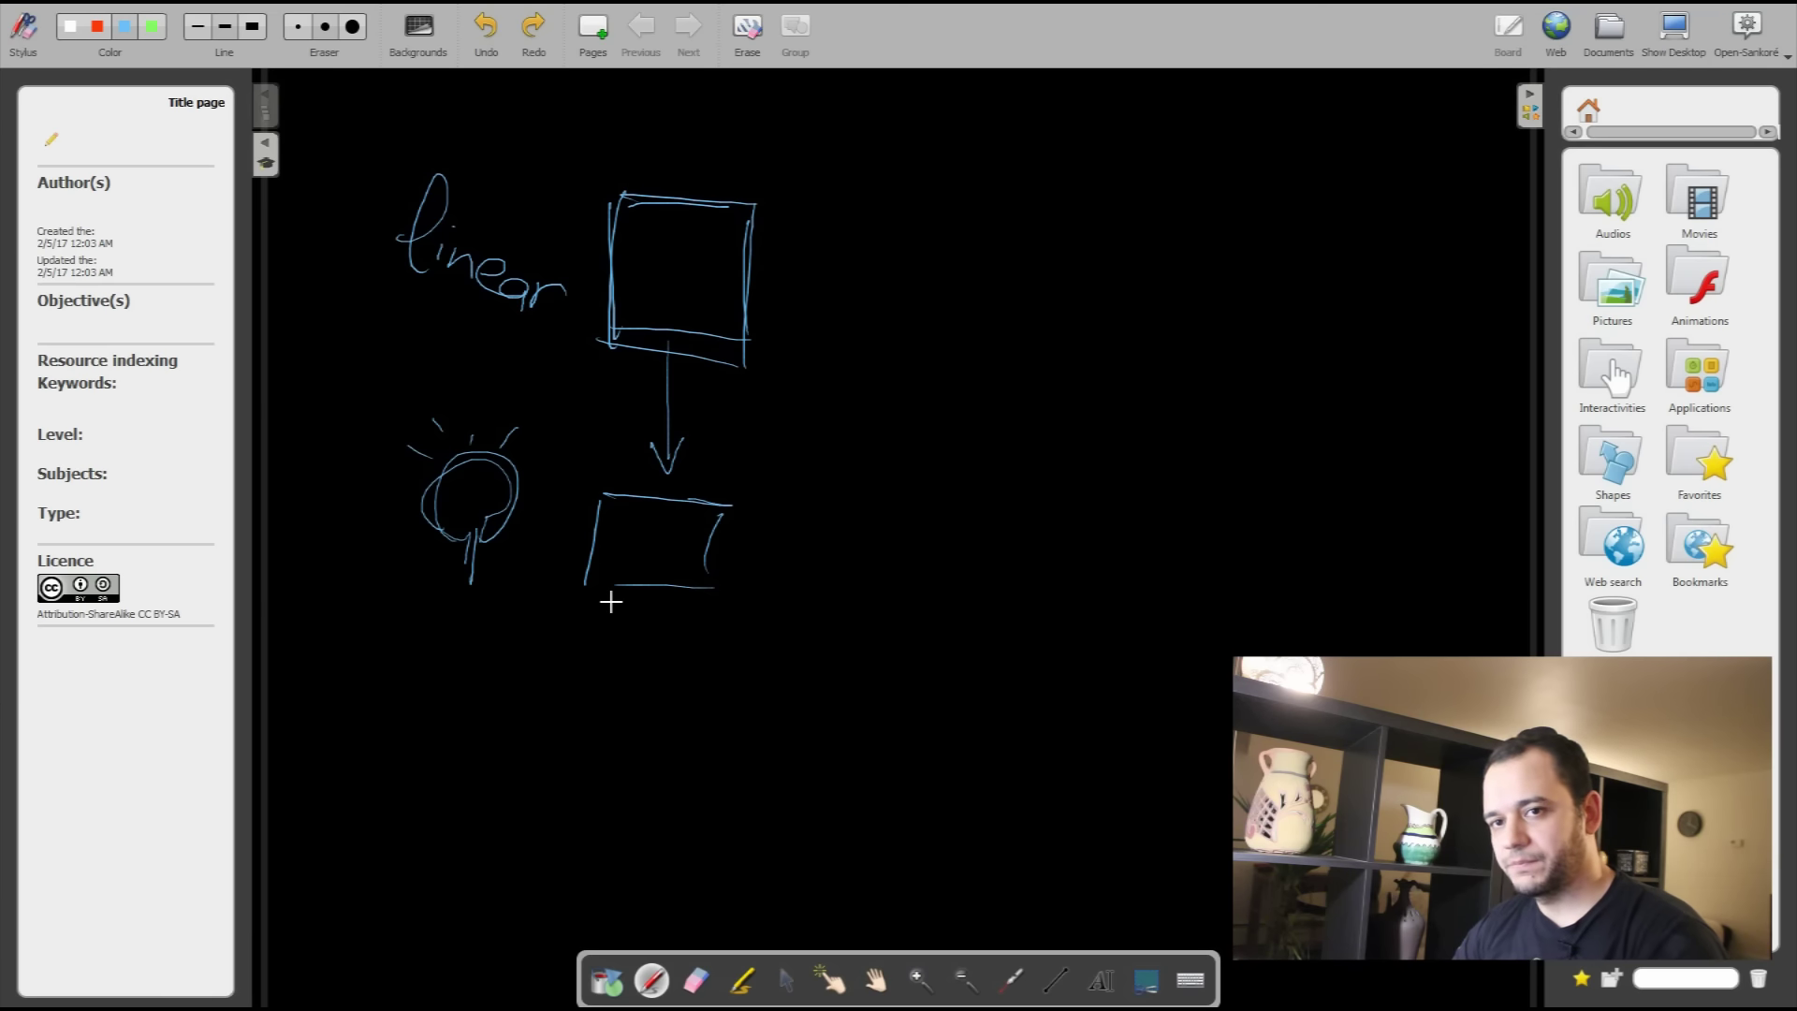
Step: Draw an arrow from the second box to a third box below, and add a framed "lut" label beside it
mouse_move(639, 585)
left_mouse_down()
mouse_move(630, 712)
mouse_move(657, 693)
mouse_move(610, 684)
left_mouse_up()
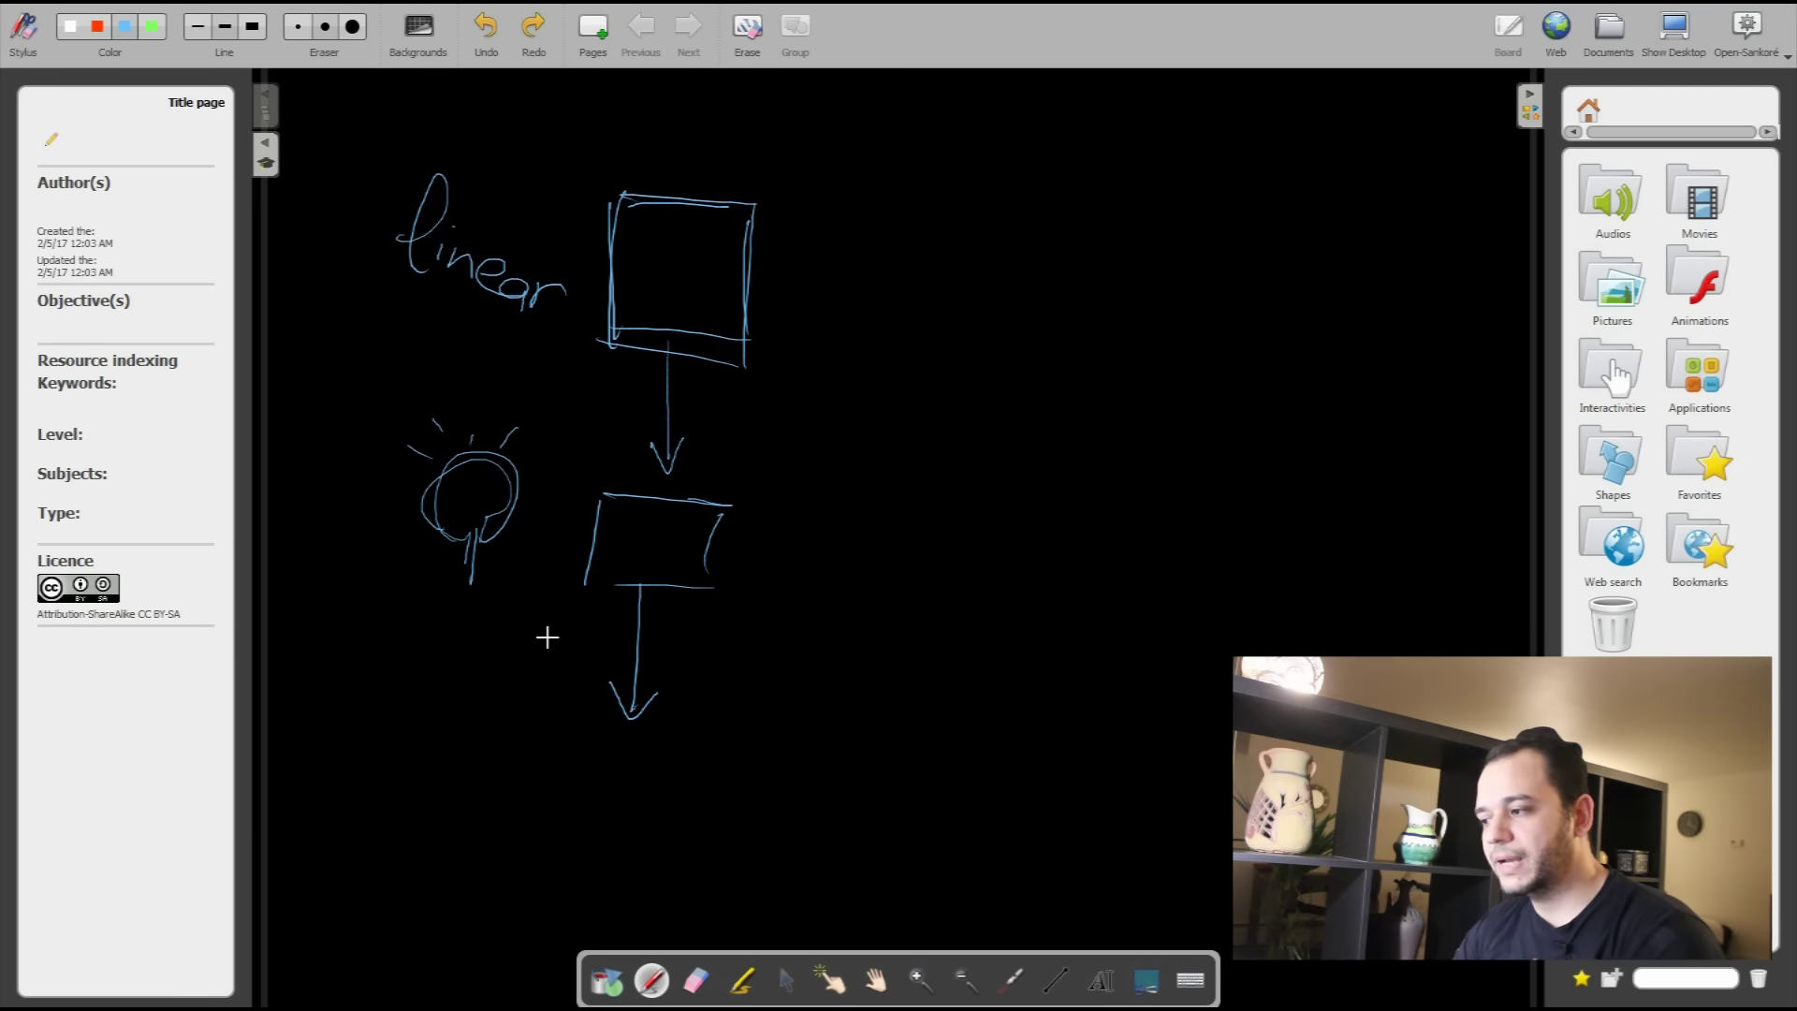
mouse_move(565, 727)
left_mouse_down()
mouse_move(666, 774)
mouse_move(552, 829)
left_mouse_up()
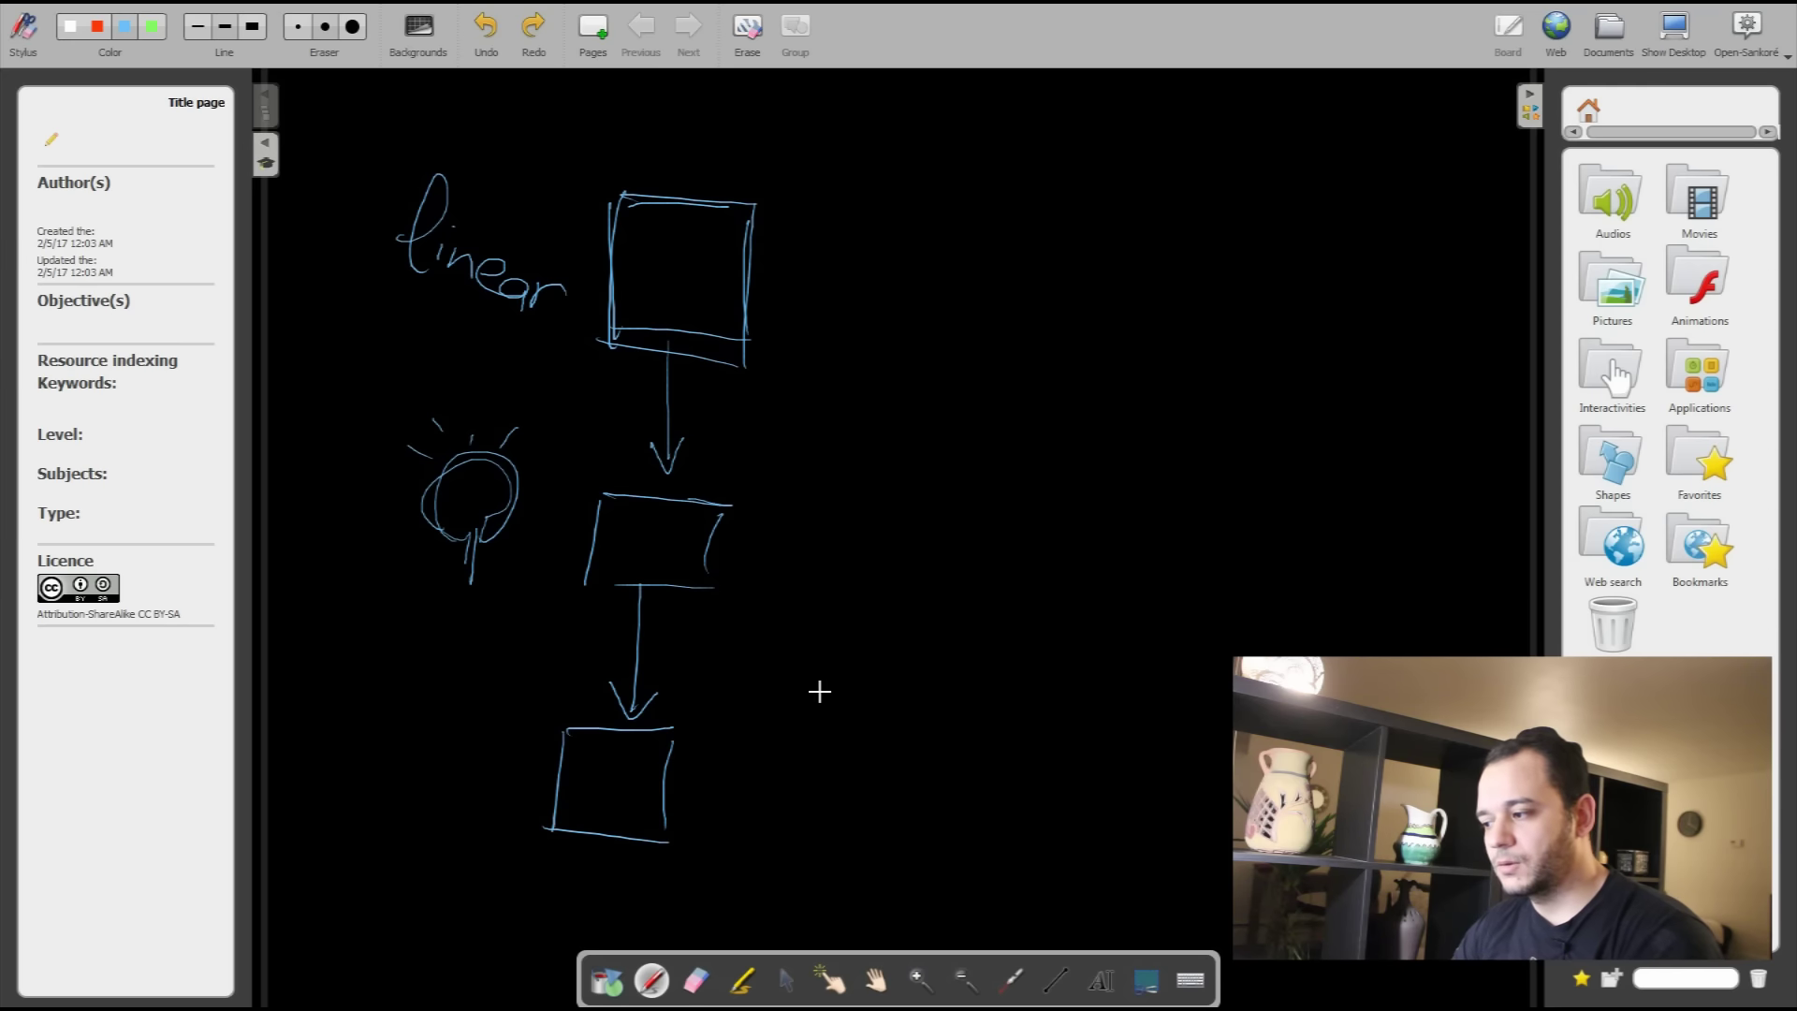
mouse_move(716, 760)
left_mouse_down()
mouse_move(787, 785)
mouse_move(828, 753)
mouse_move(791, 795)
left_mouse_up()
mouse_move(882, 698)
left_mouse_down()
mouse_move(735, 689)
mouse_move(854, 871)
left_mouse_up()
left_click_drag(843, 879, 686, 861)
left_click_drag(714, 690, 707, 842)
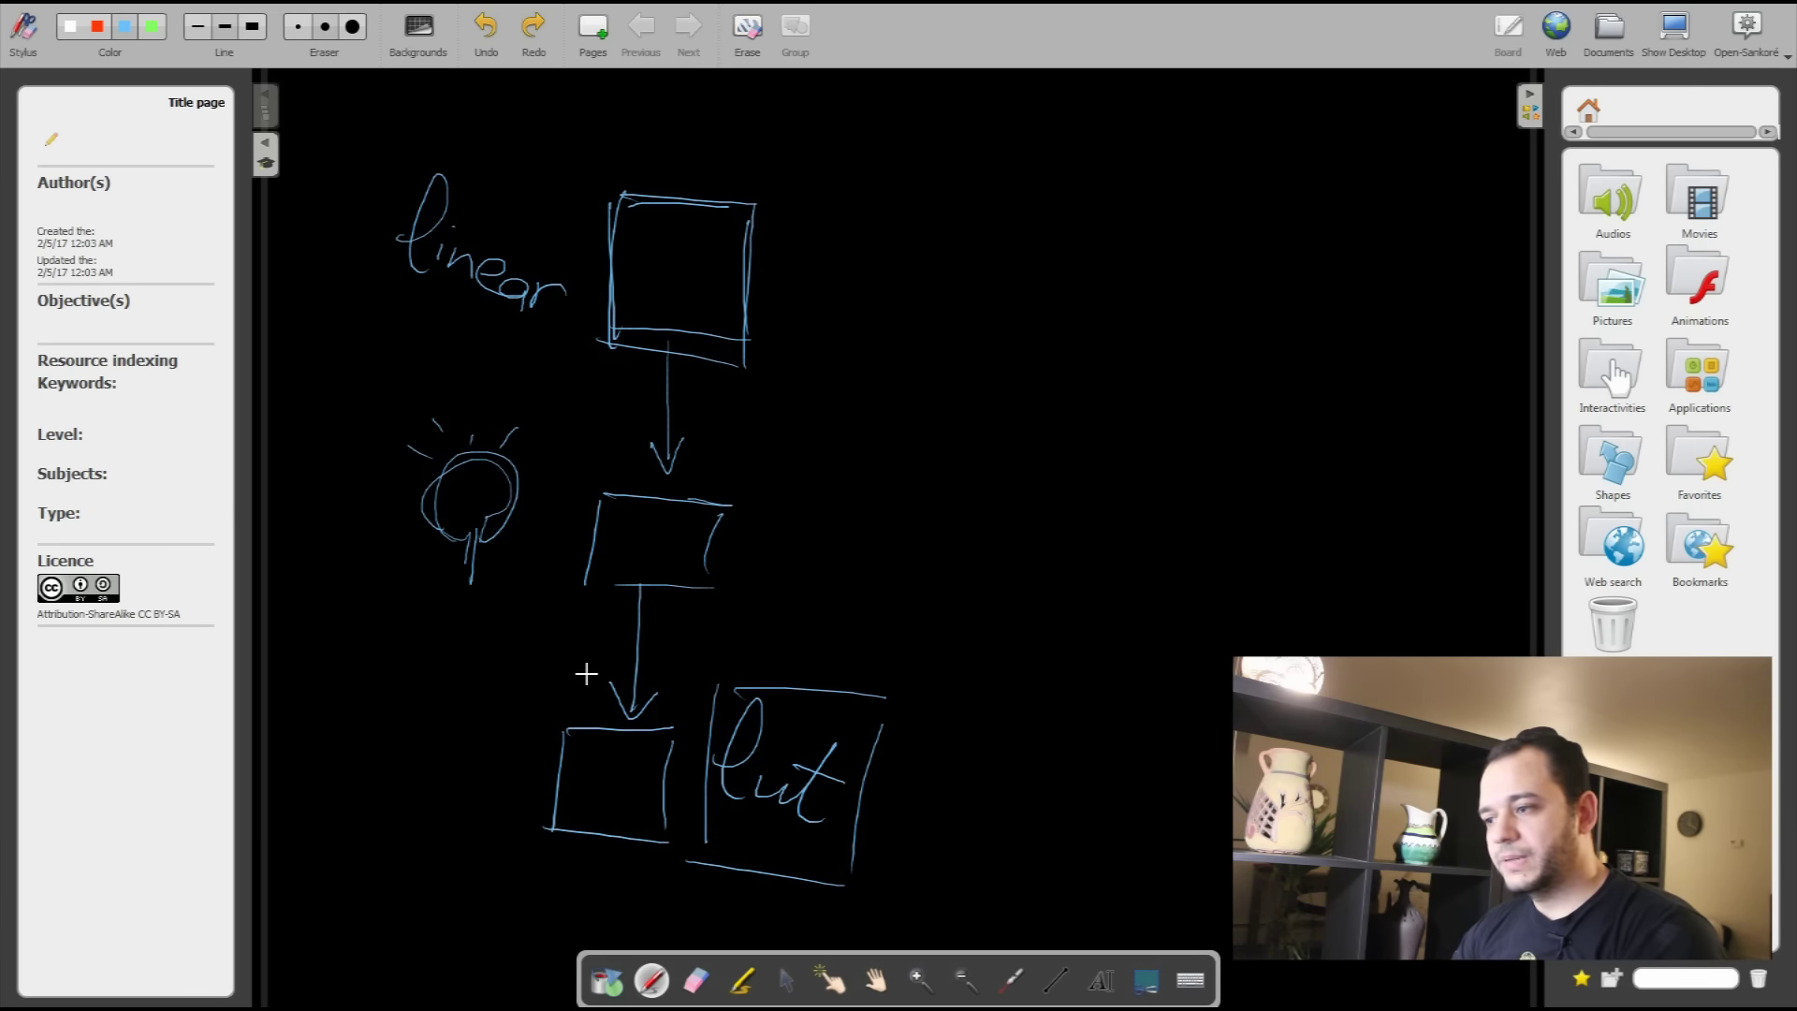
Step: Handwrite and underline "sRGB" on the other side of the third box from the "lut" label
mouse_move(345, 698)
left_mouse_down()
mouse_move(388, 686)
mouse_move(386, 744)
mouse_move(411, 710)
mouse_move(435, 752)
mouse_move(466, 739)
mouse_move(448, 777)
left_mouse_up()
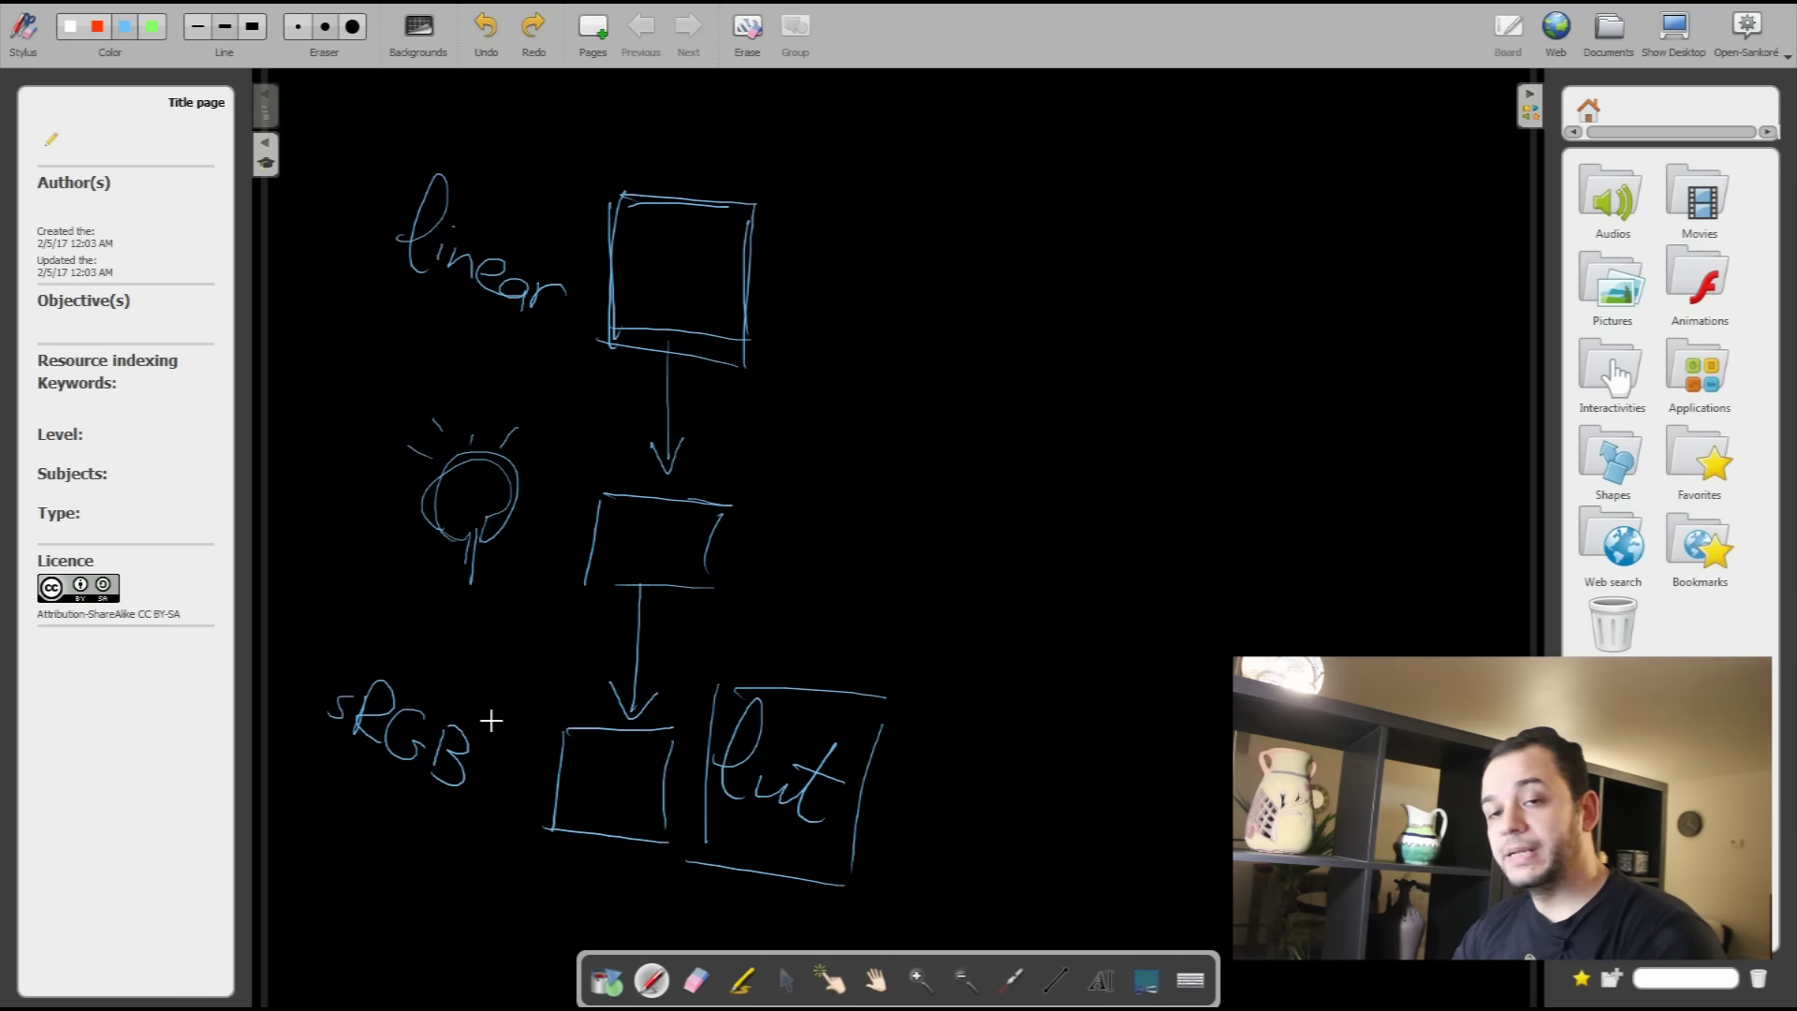
left_click_drag(463, 811, 307, 751)
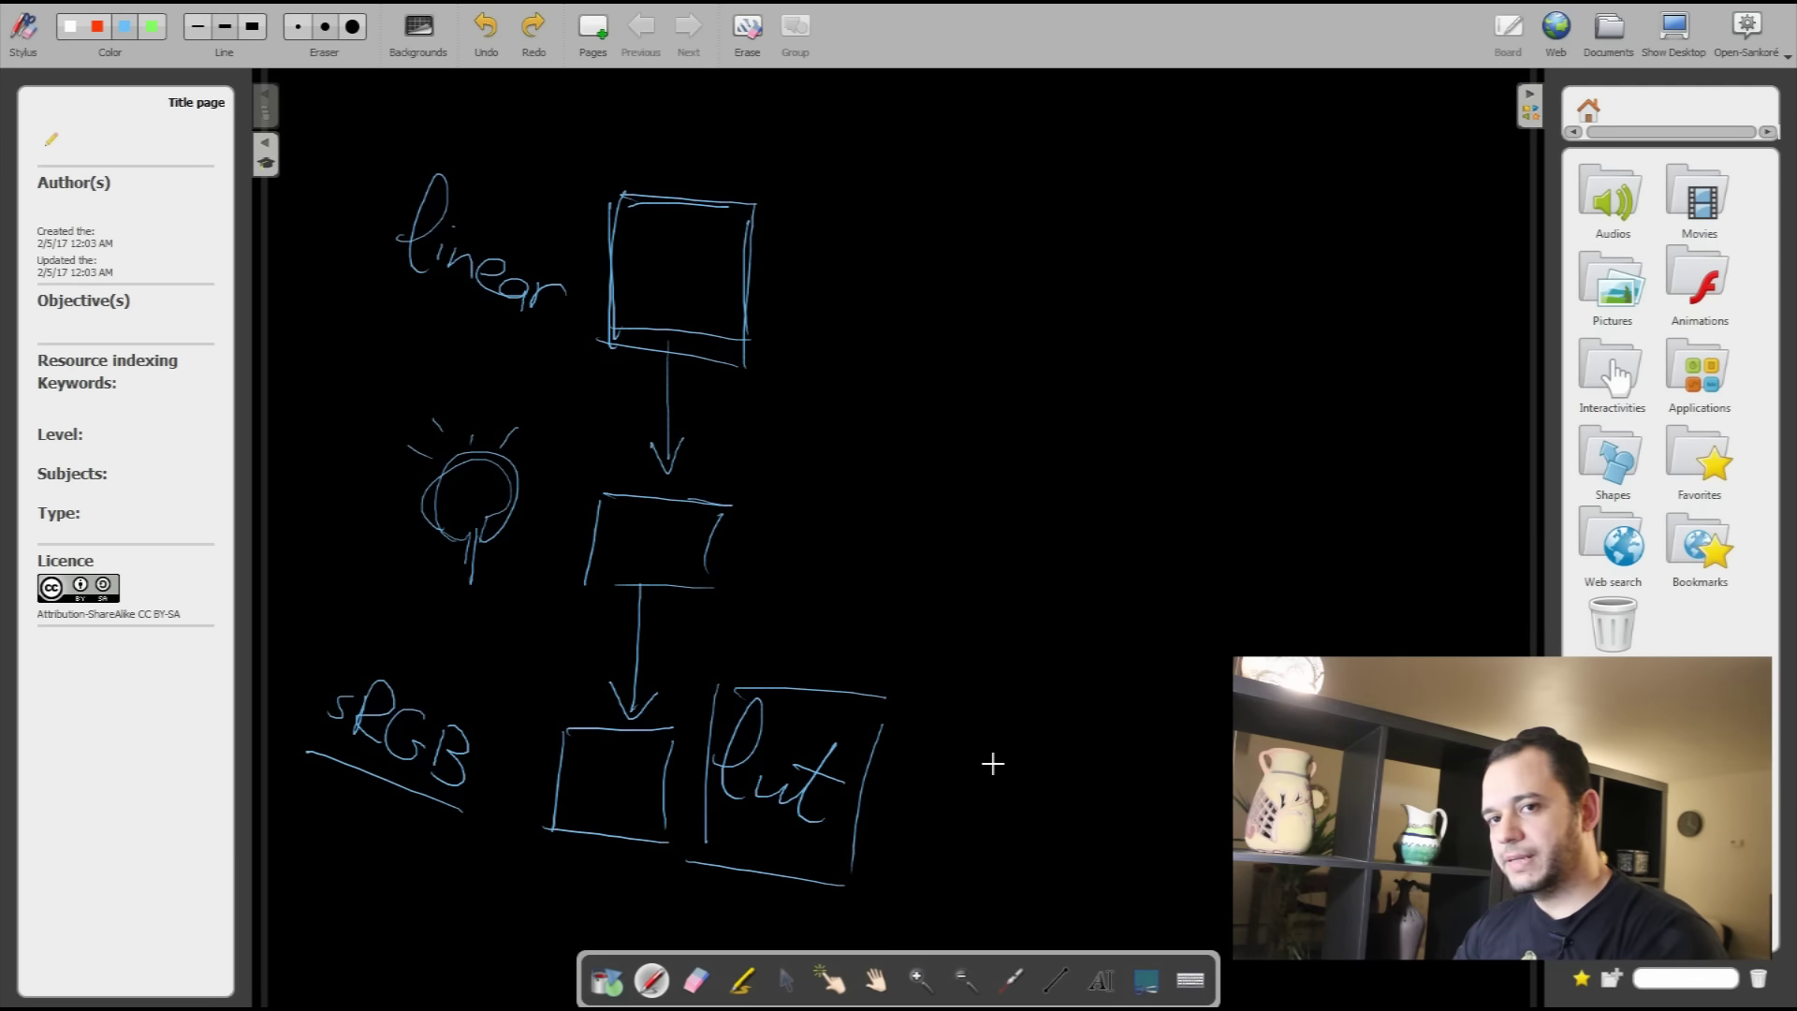
Step: Switch to Mari and start a new project named colorSpace_test
key("alt+Tab")
key("alt+Tab")
key("alt+Tab")
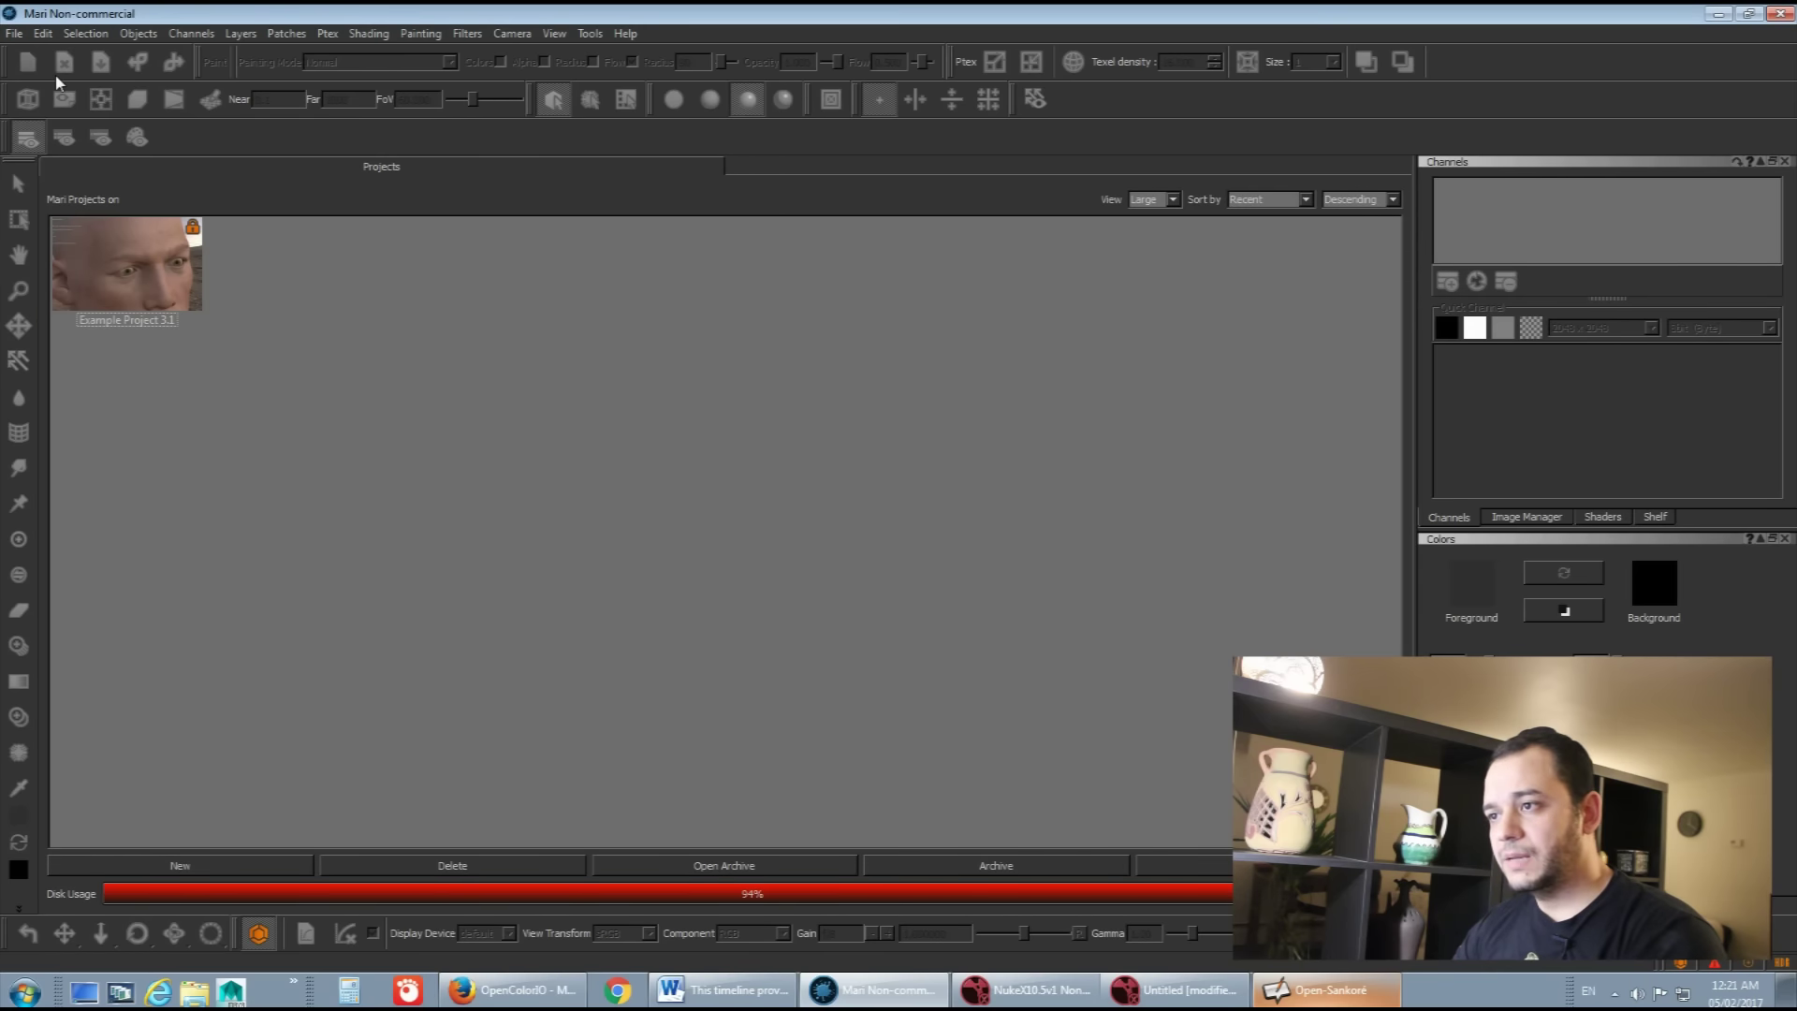
left_click(27, 61)
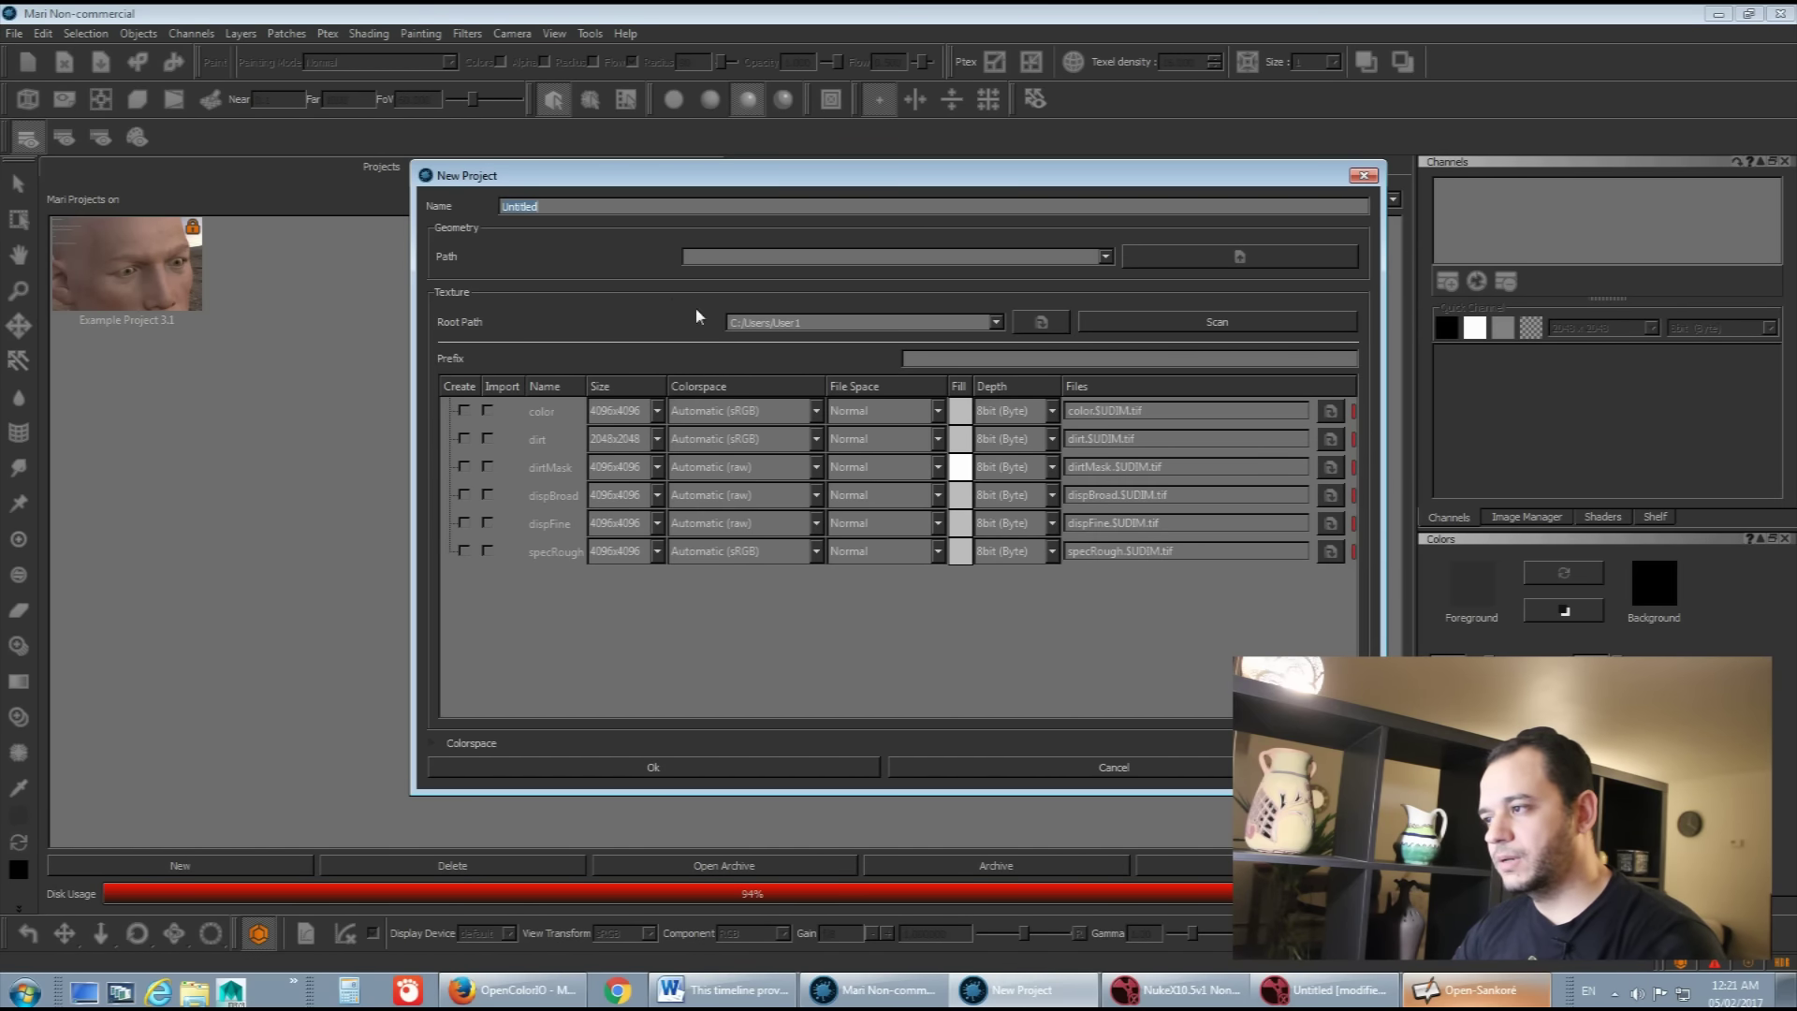
left_click_drag(565, 207, 521, 205)
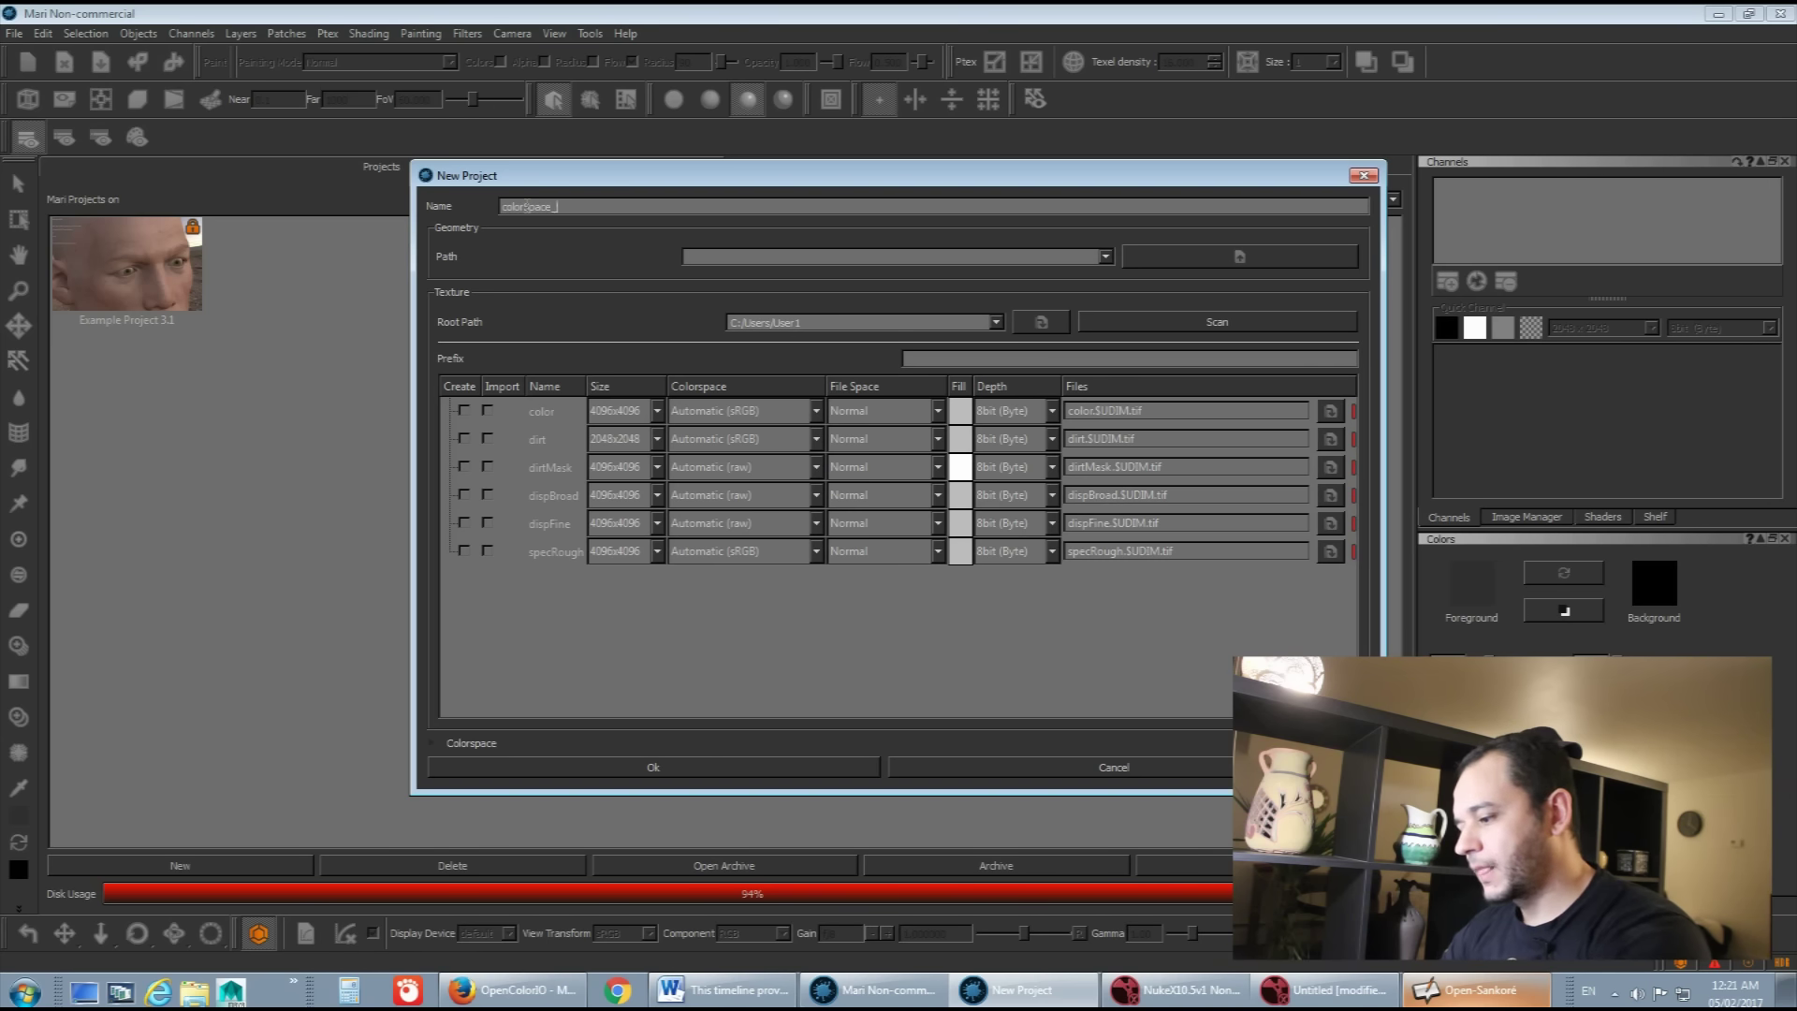
type("test")
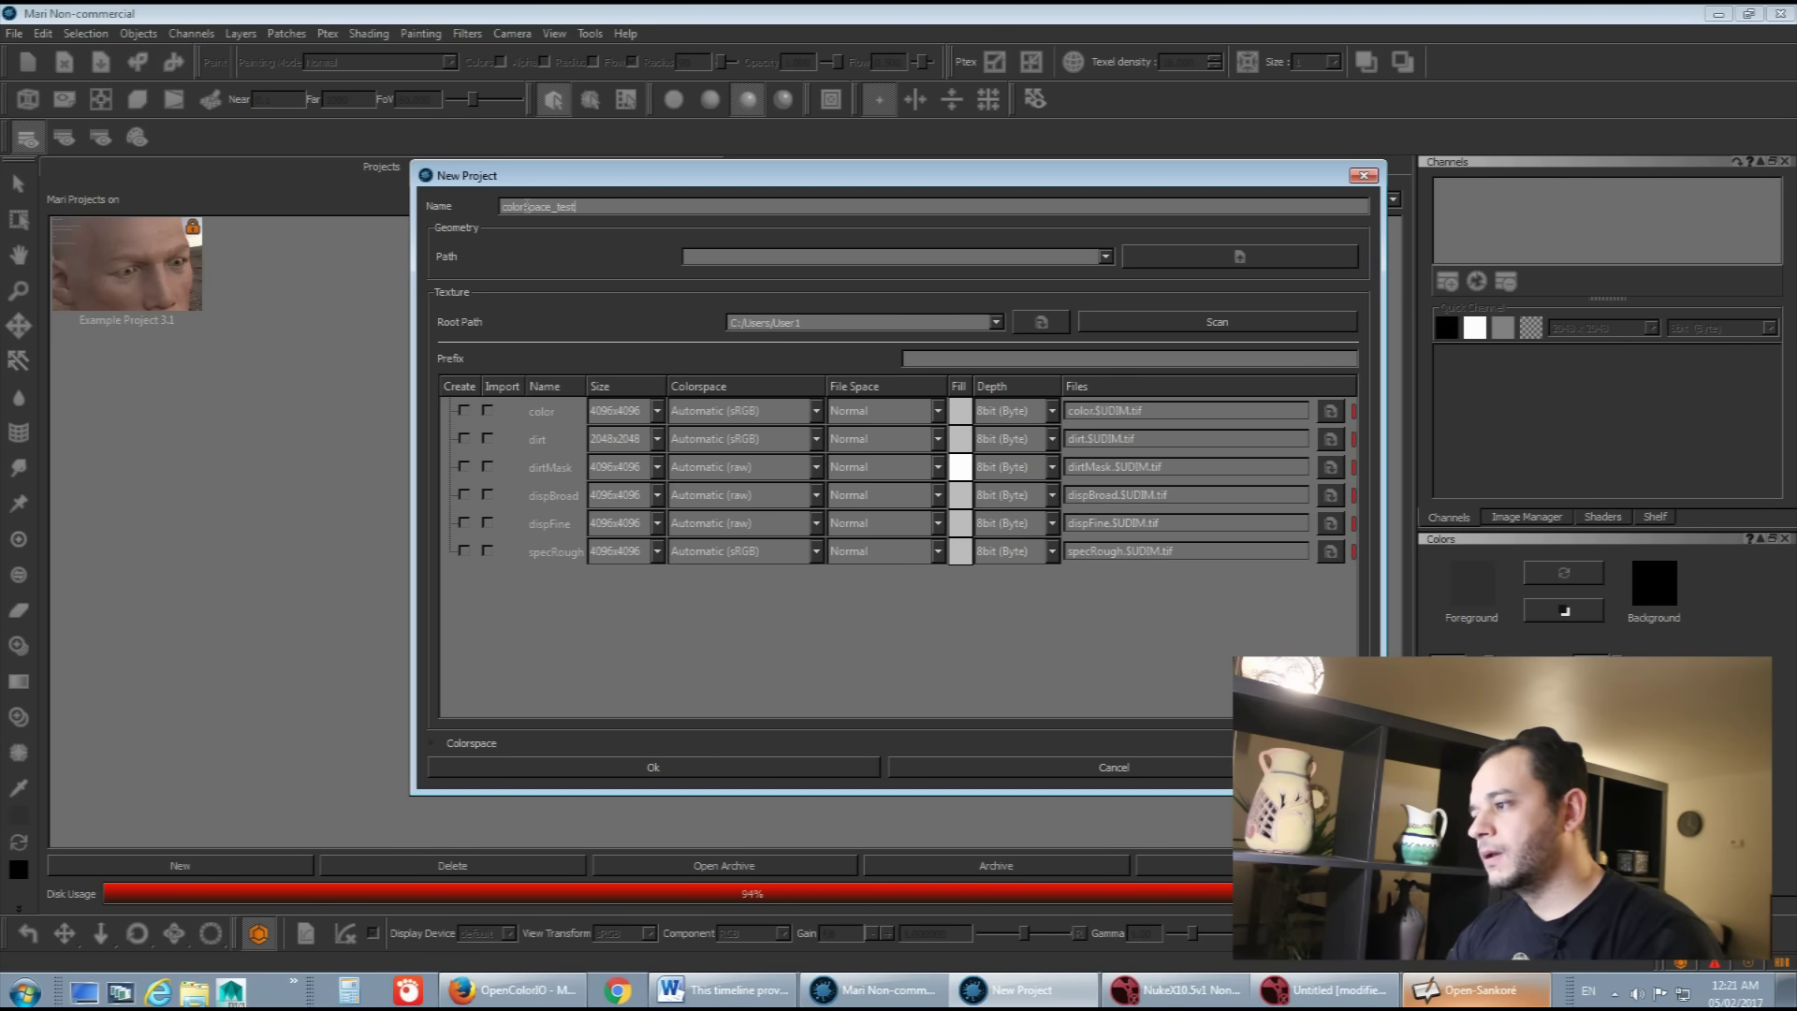
left_click_drag(824, 180, 831, 137)
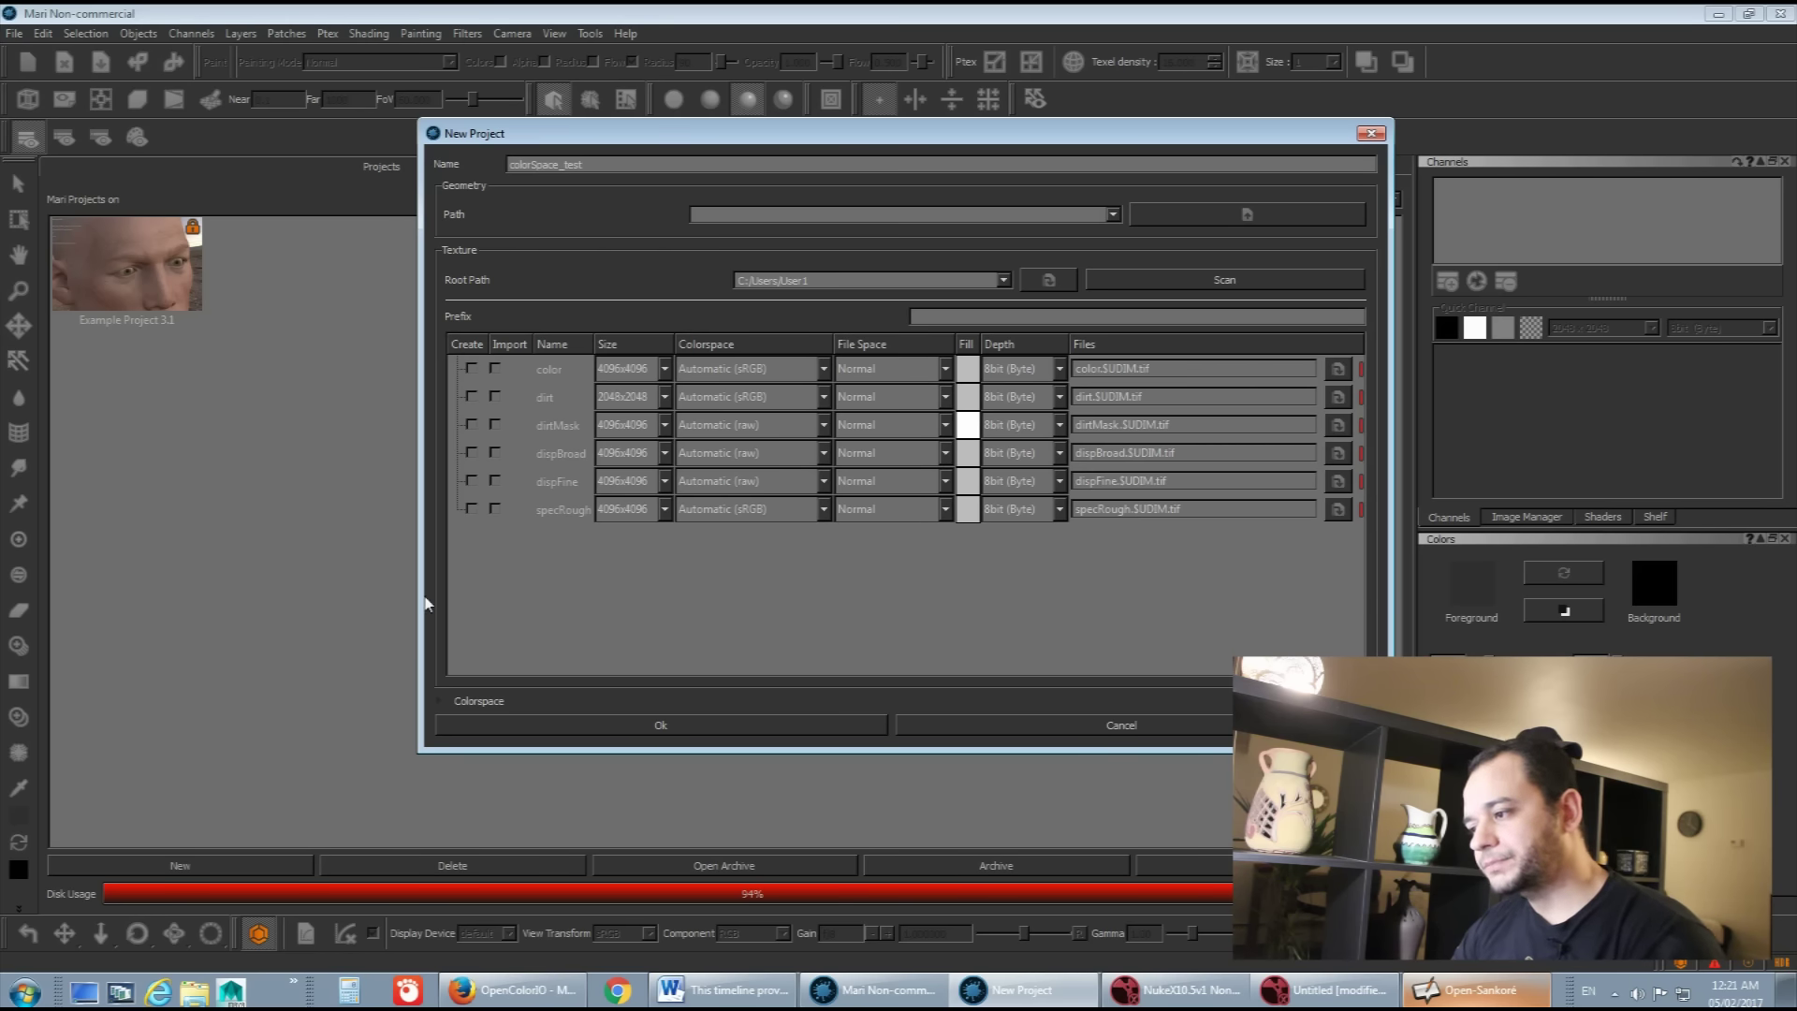
Step: Set the new project's 8 bit Data and 16 bit Data colorspaces to linear
left_click(446, 702)
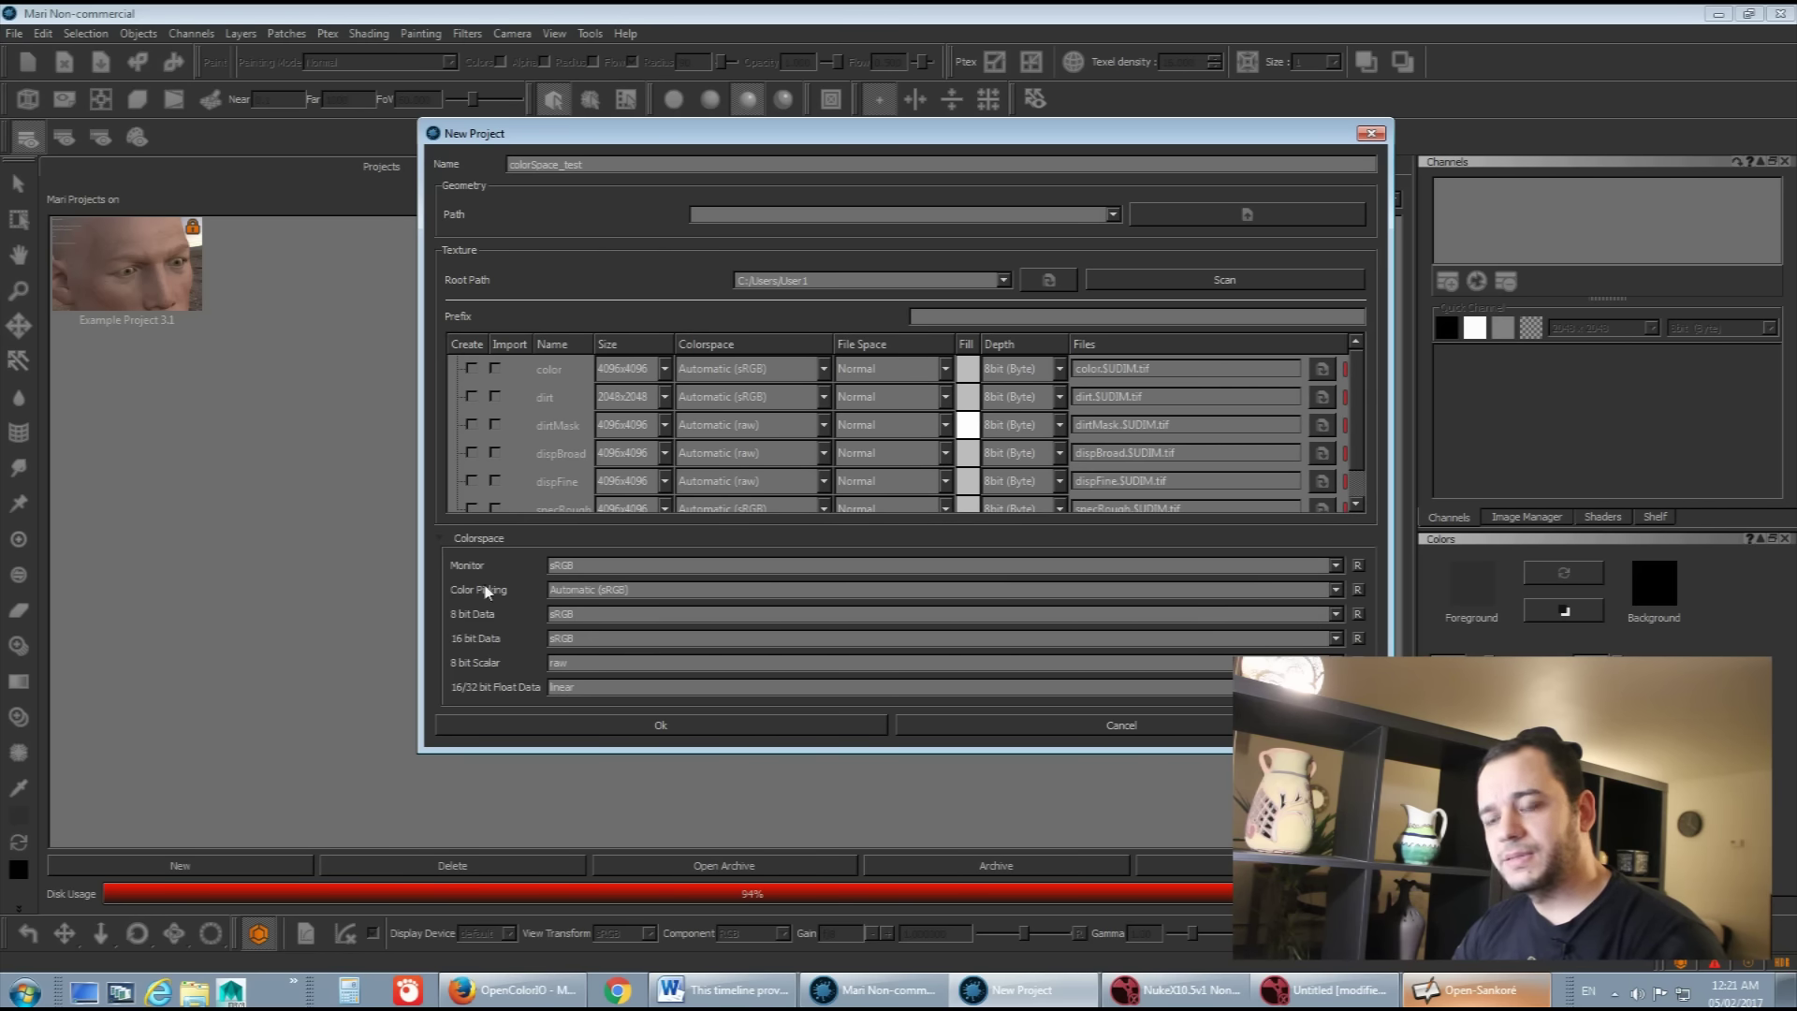
left_click(569, 617)
left_click(564, 602)
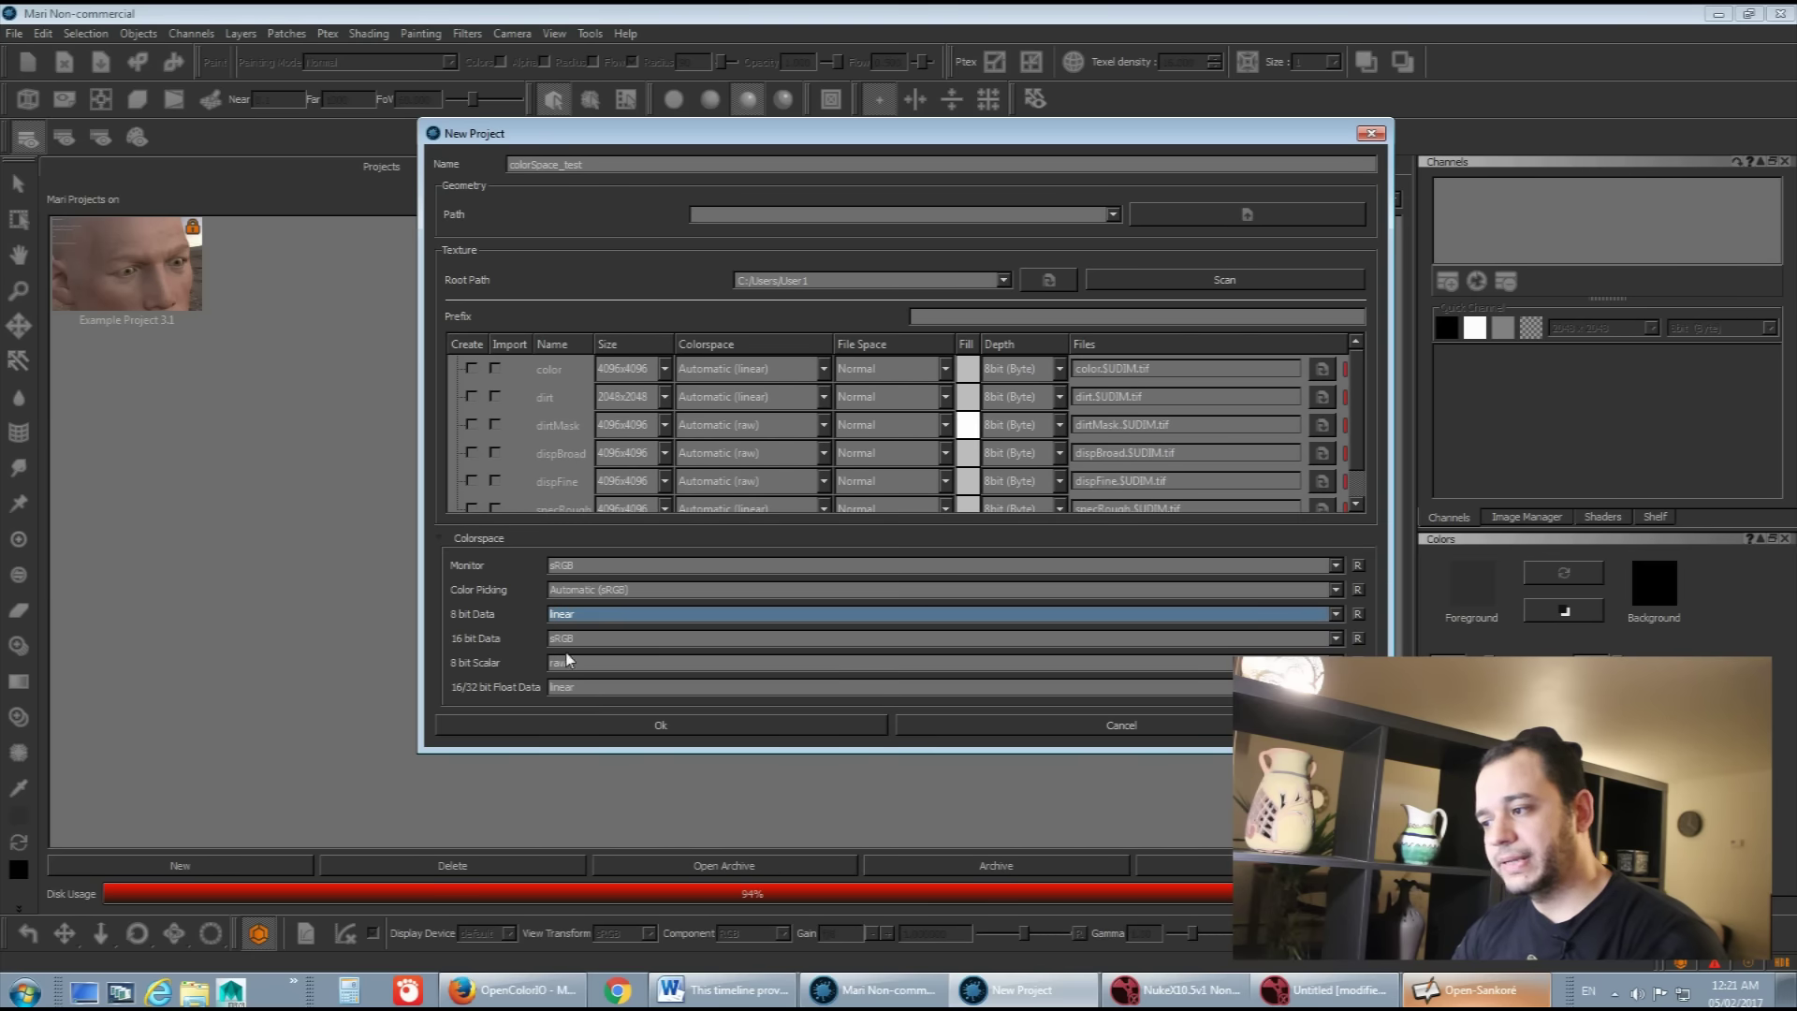
left_click(569, 640)
left_click(566, 626)
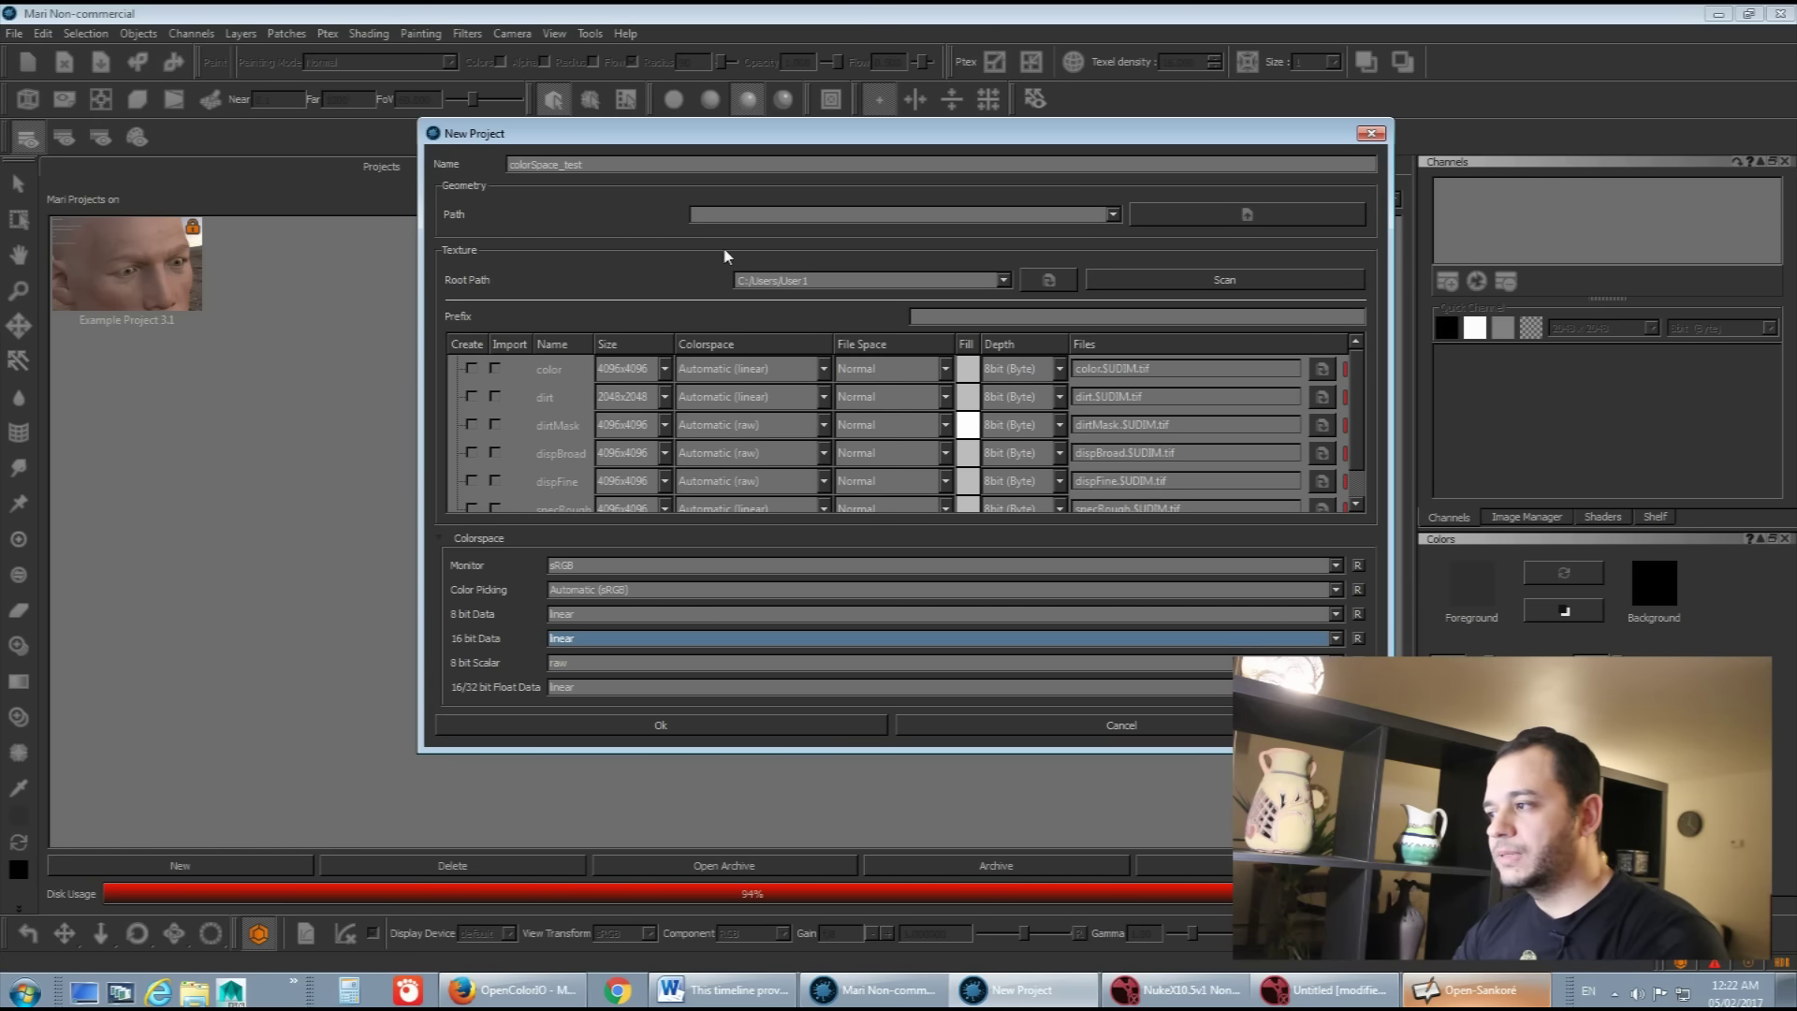
Step: Choose Robot_Arm.obj as the project's geometry
left_click(1173, 218)
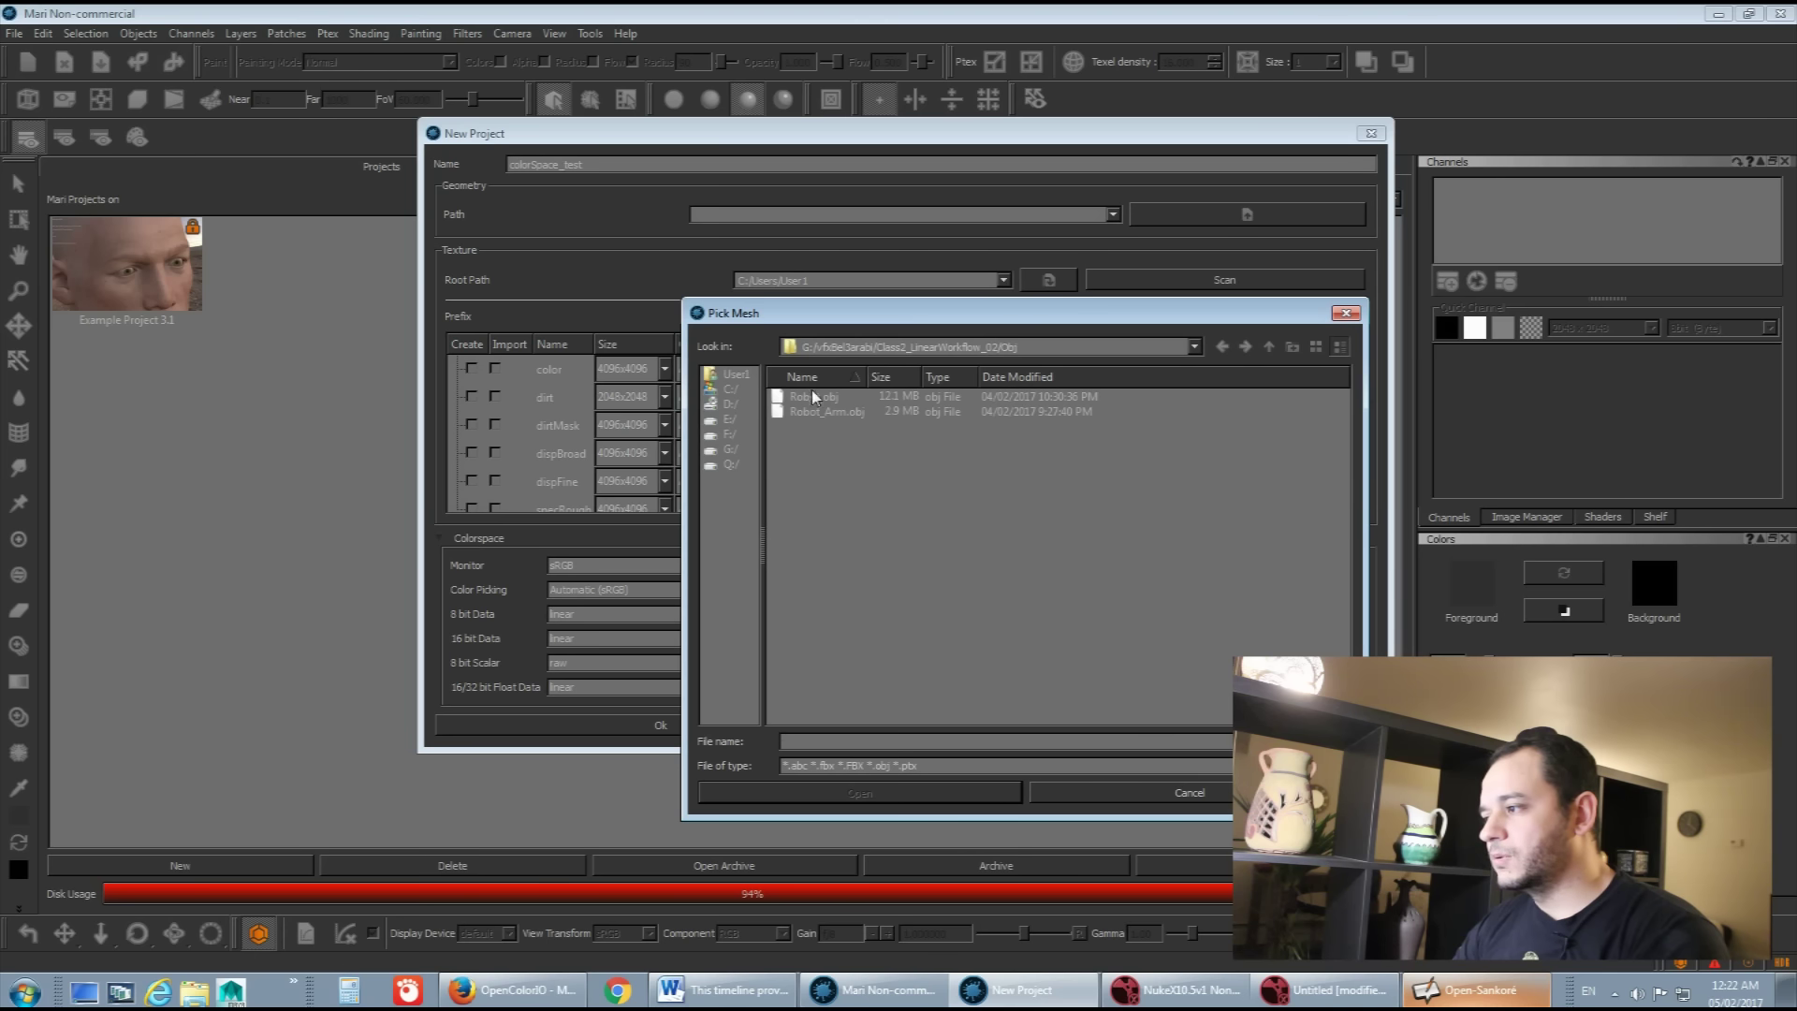
left_click(820, 412)
left_click(865, 794)
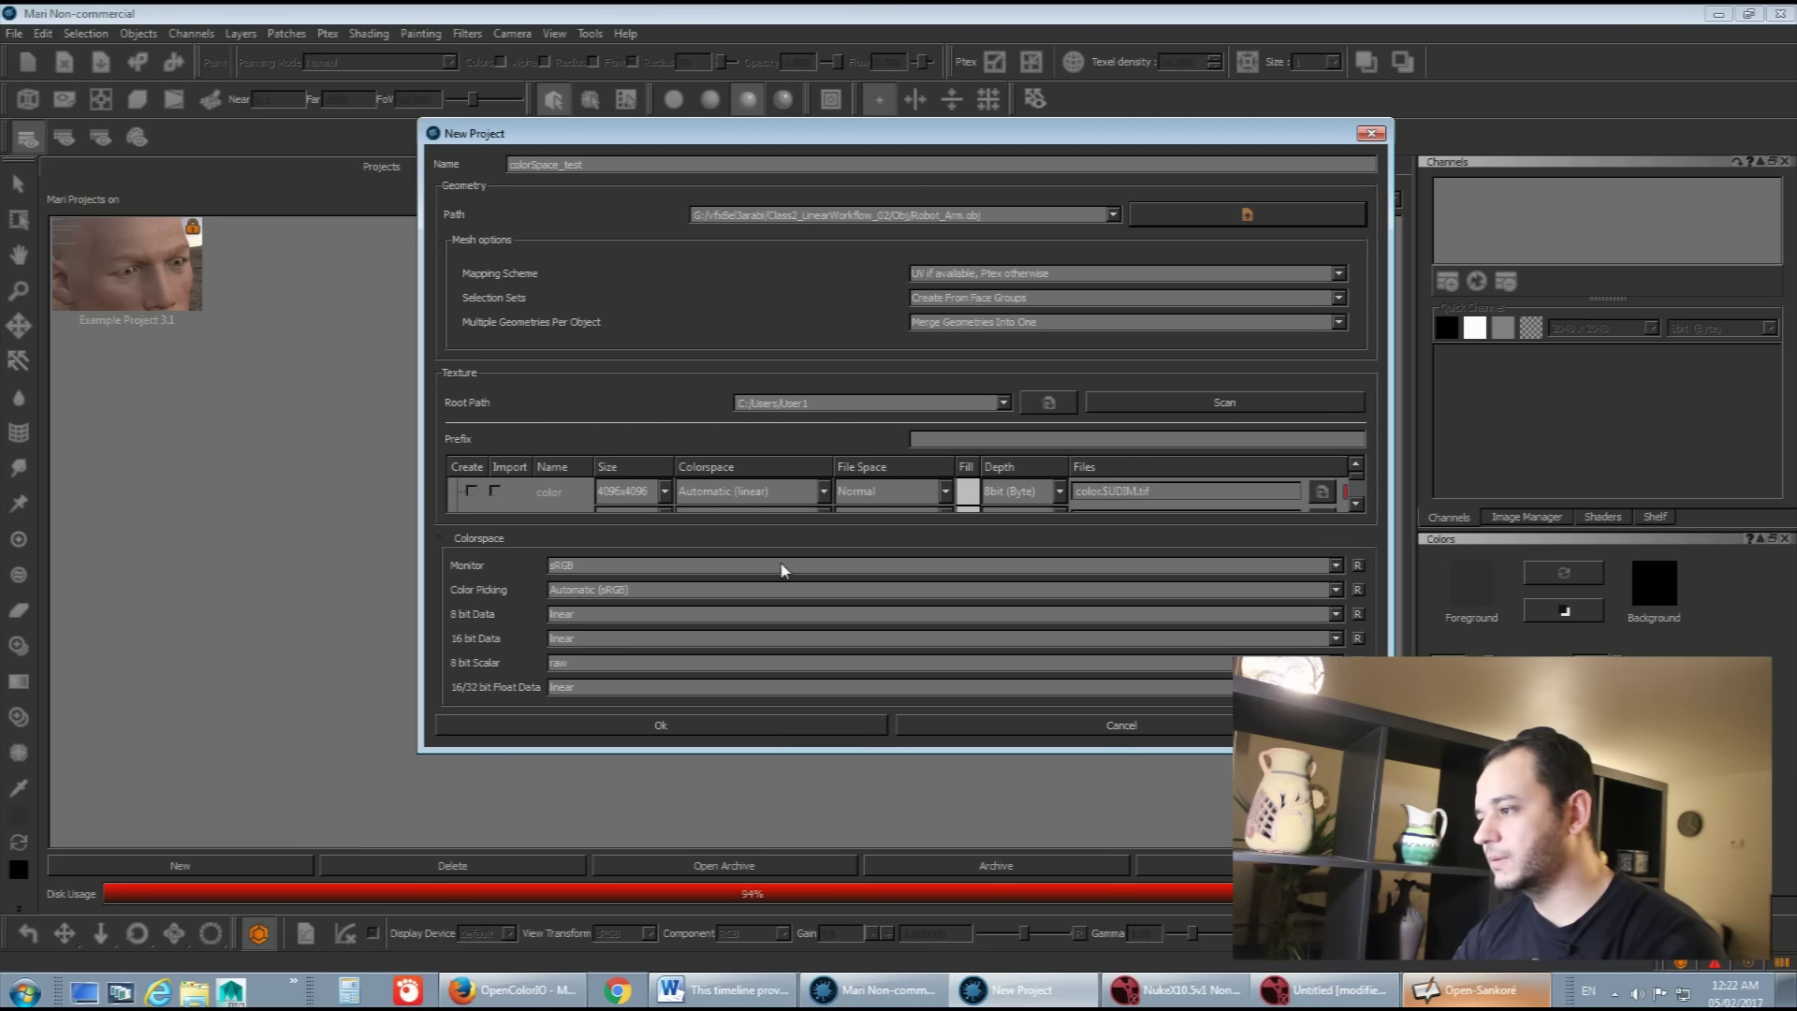
Step: Enable creation of the color channel and create the project
left_click_drag(1308, 137, 1323, 90)
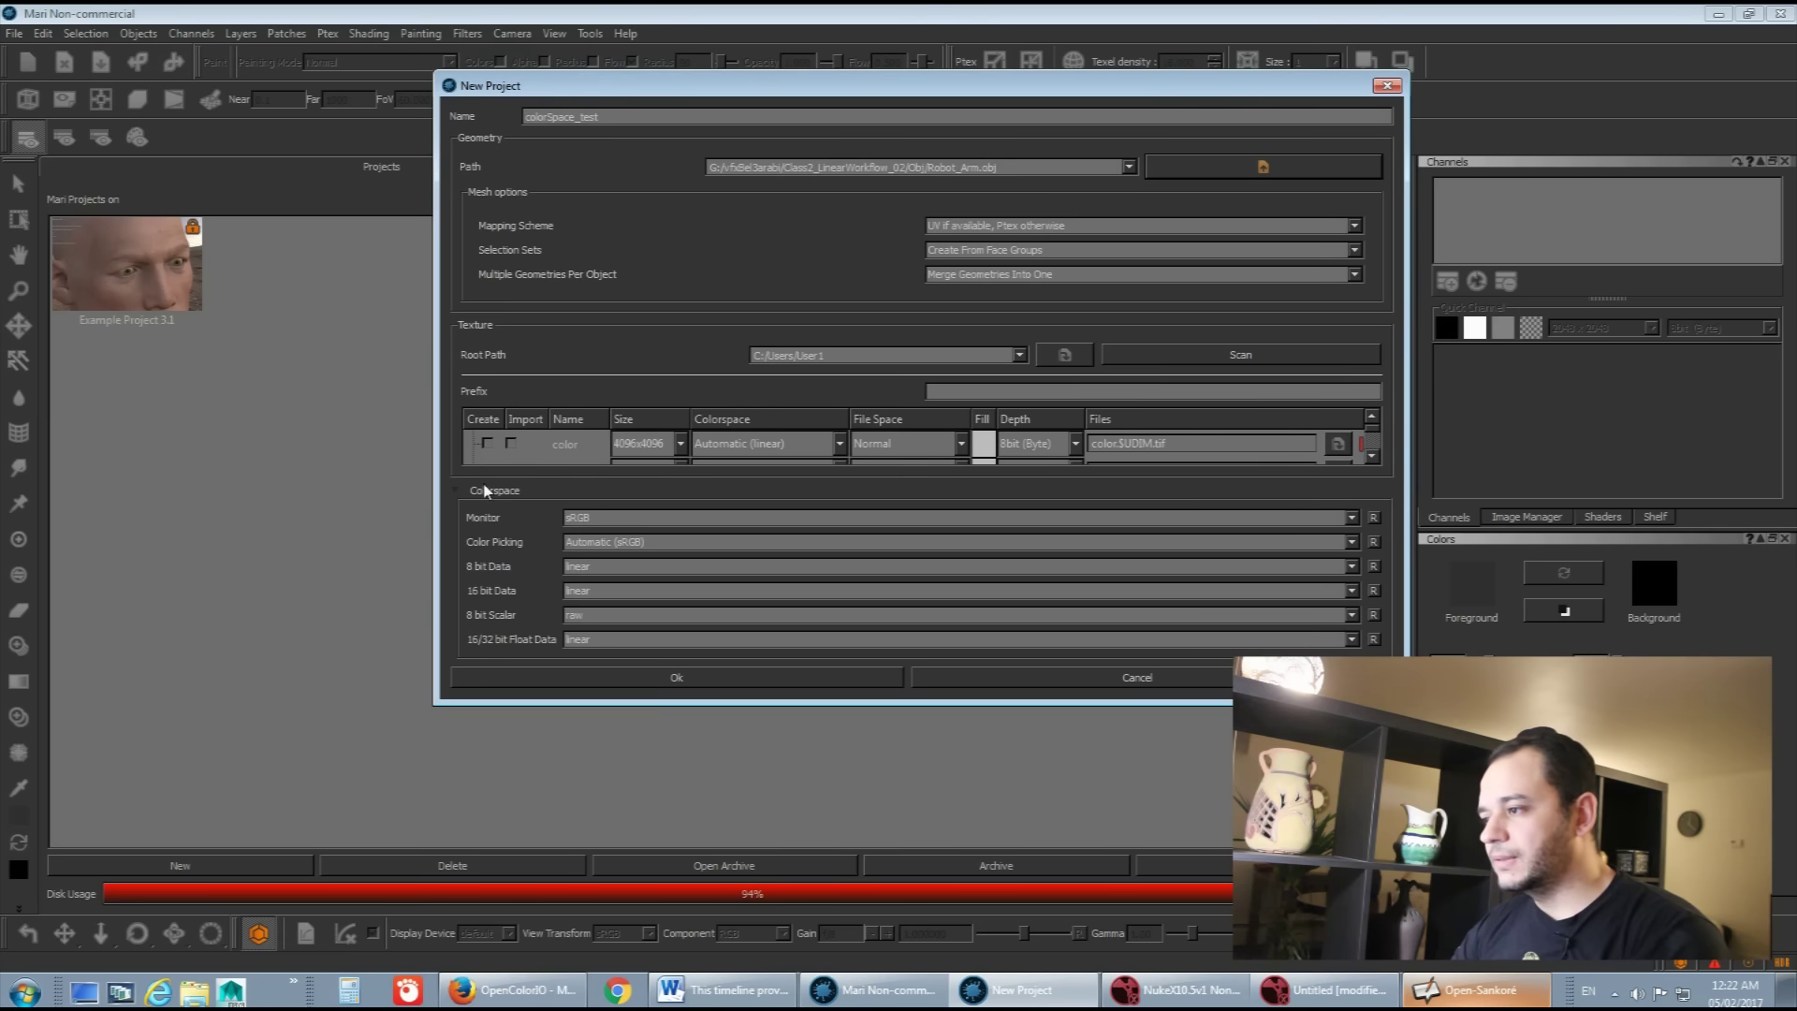
left_click(487, 444)
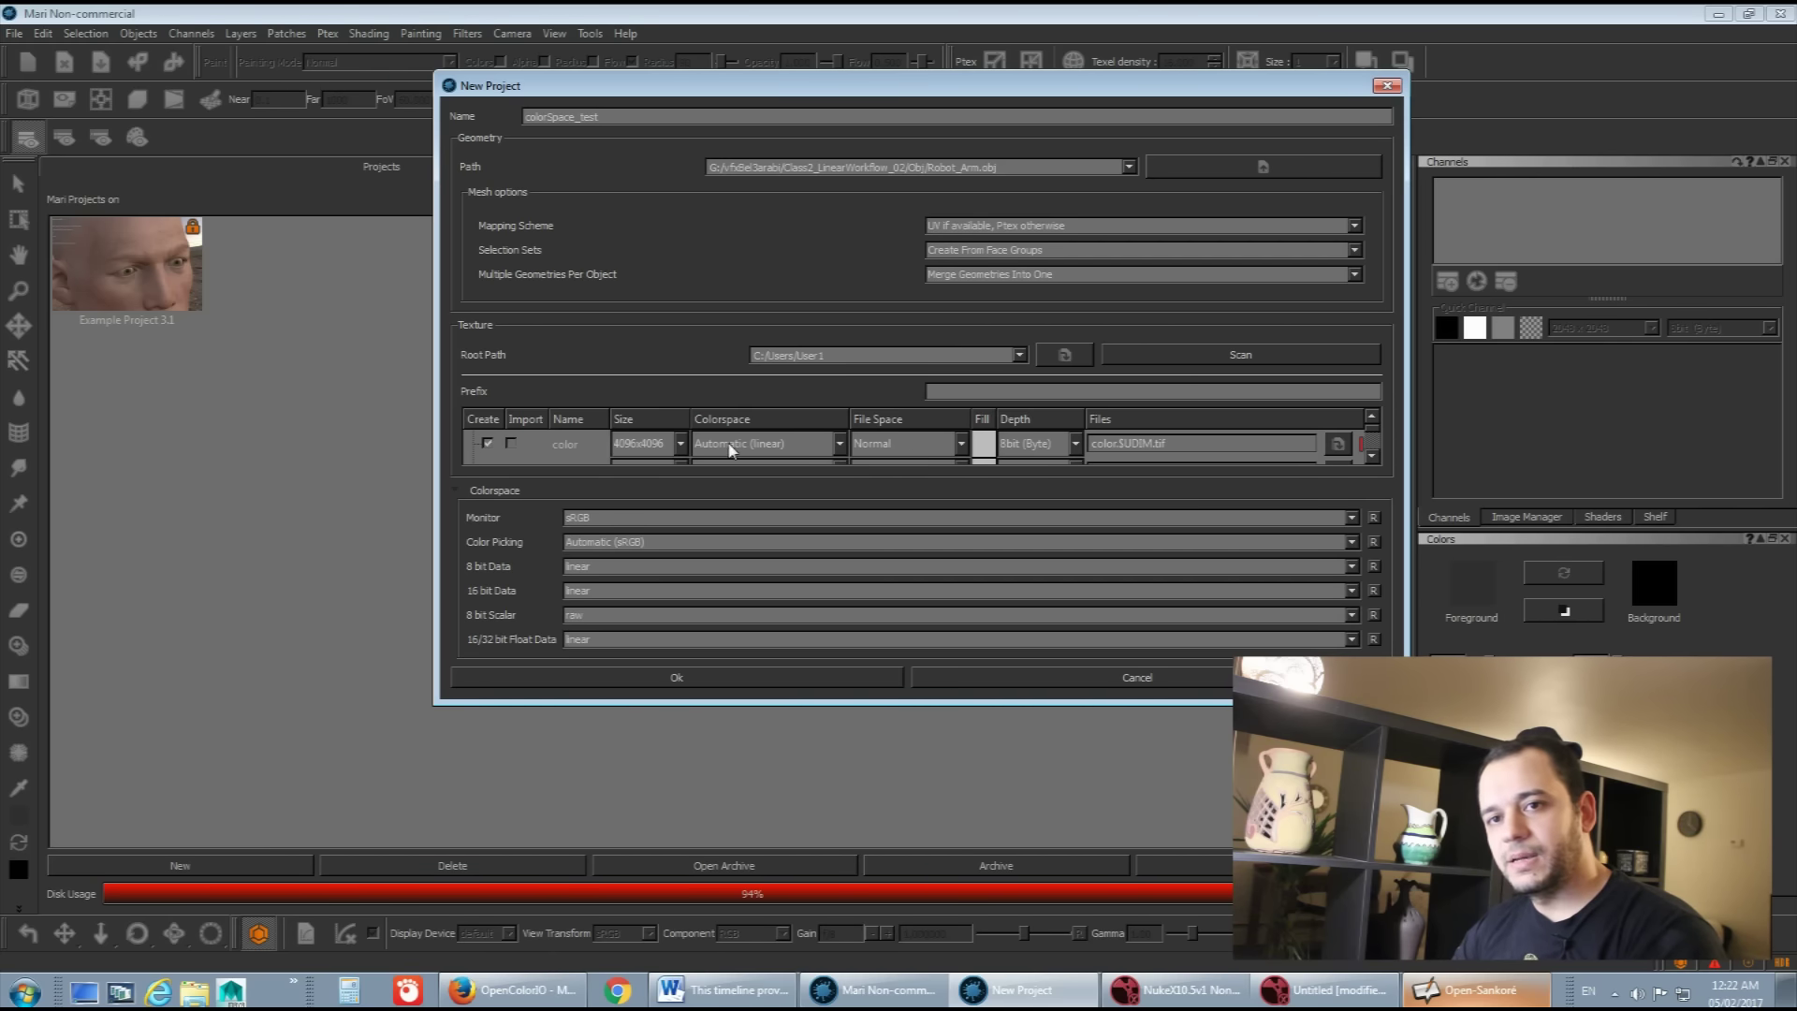
left_click(690, 678)
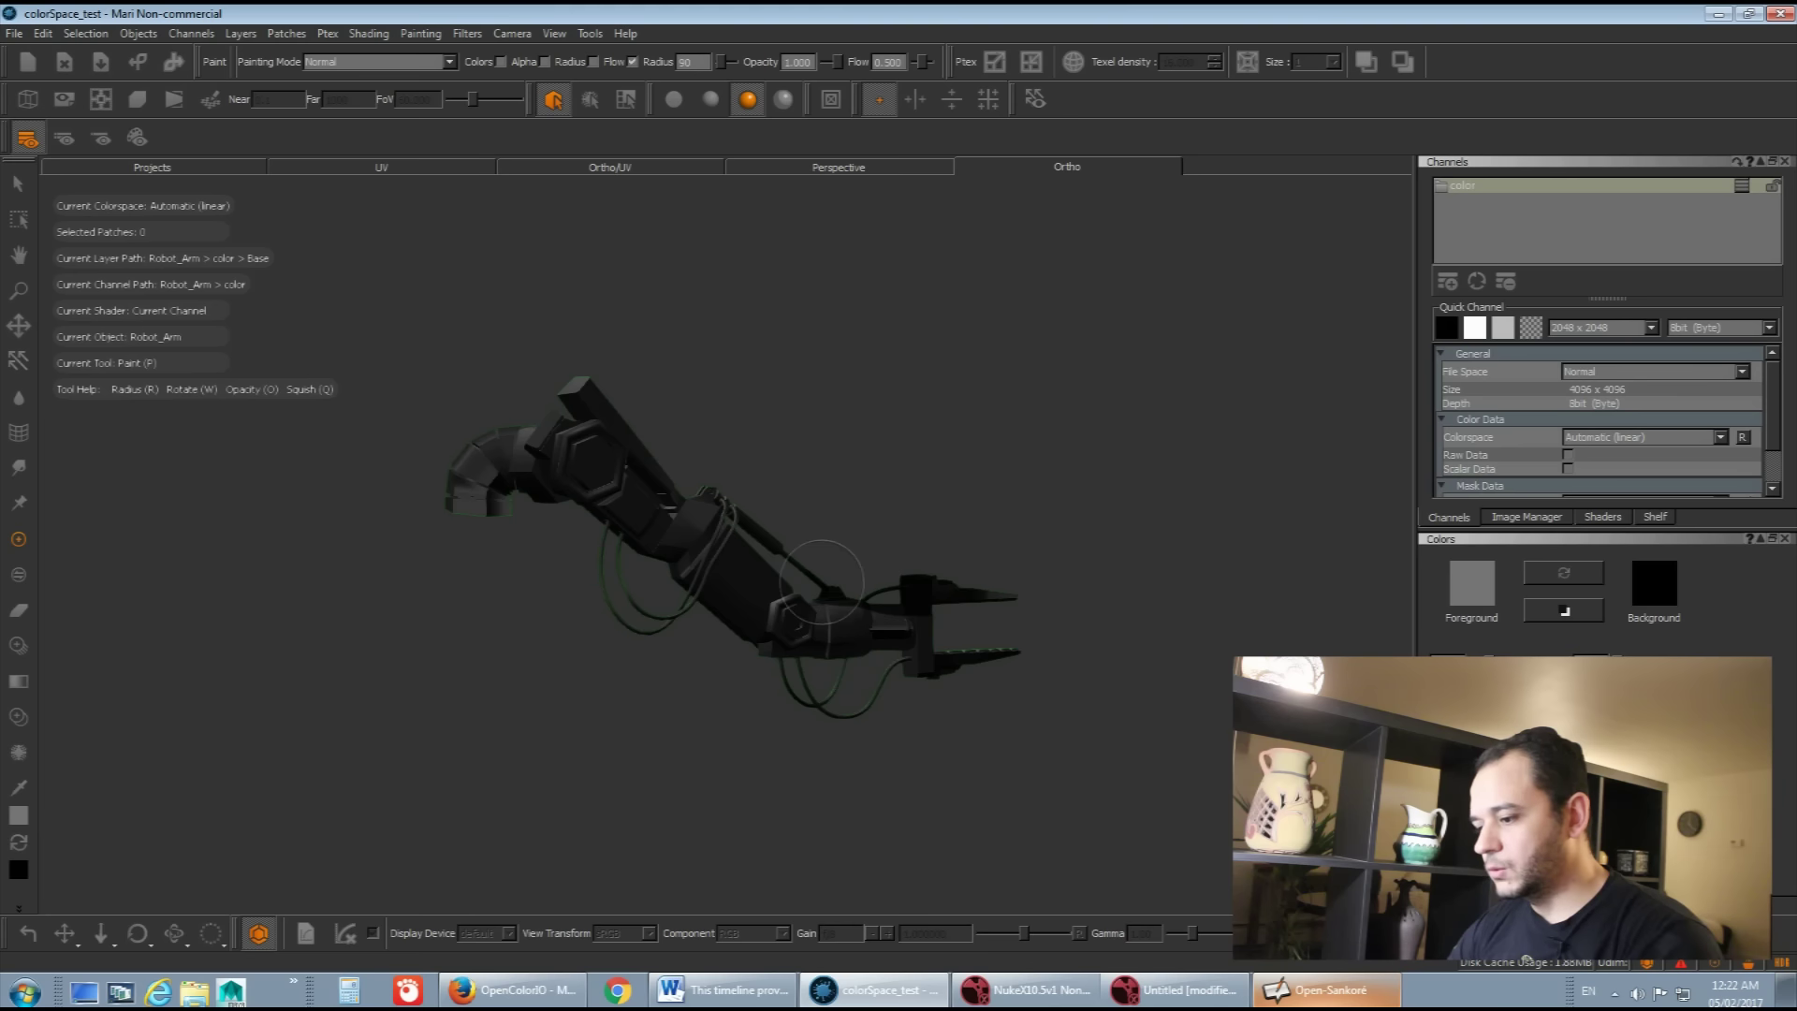
Step: Undo the last paint action and view the robot arm from another angle
key("ctrl+z")
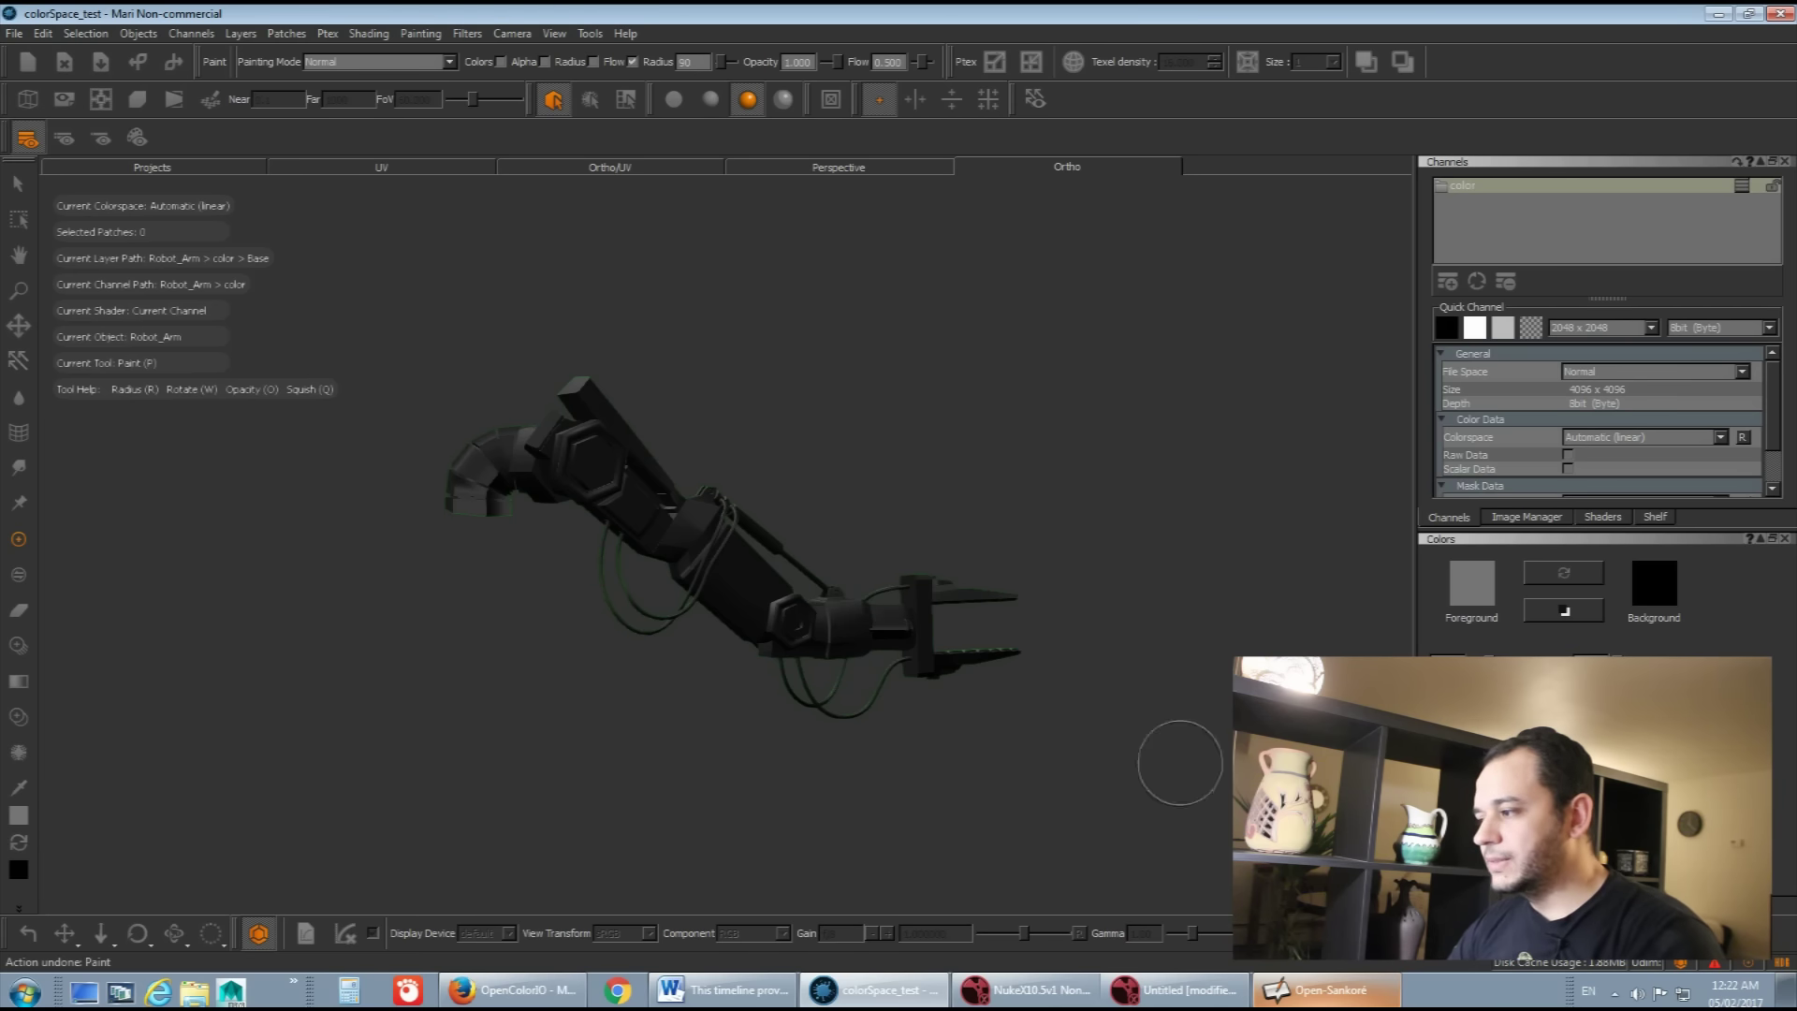
mouse_move(980, 509)
left_mouse_down()
mouse_move(843, 530)
mouse_move(834, 634)
mouse_move(963, 690)
mouse_move(976, 681)
mouse_move(814, 646)
mouse_move(644, 552)
left_mouse_up()
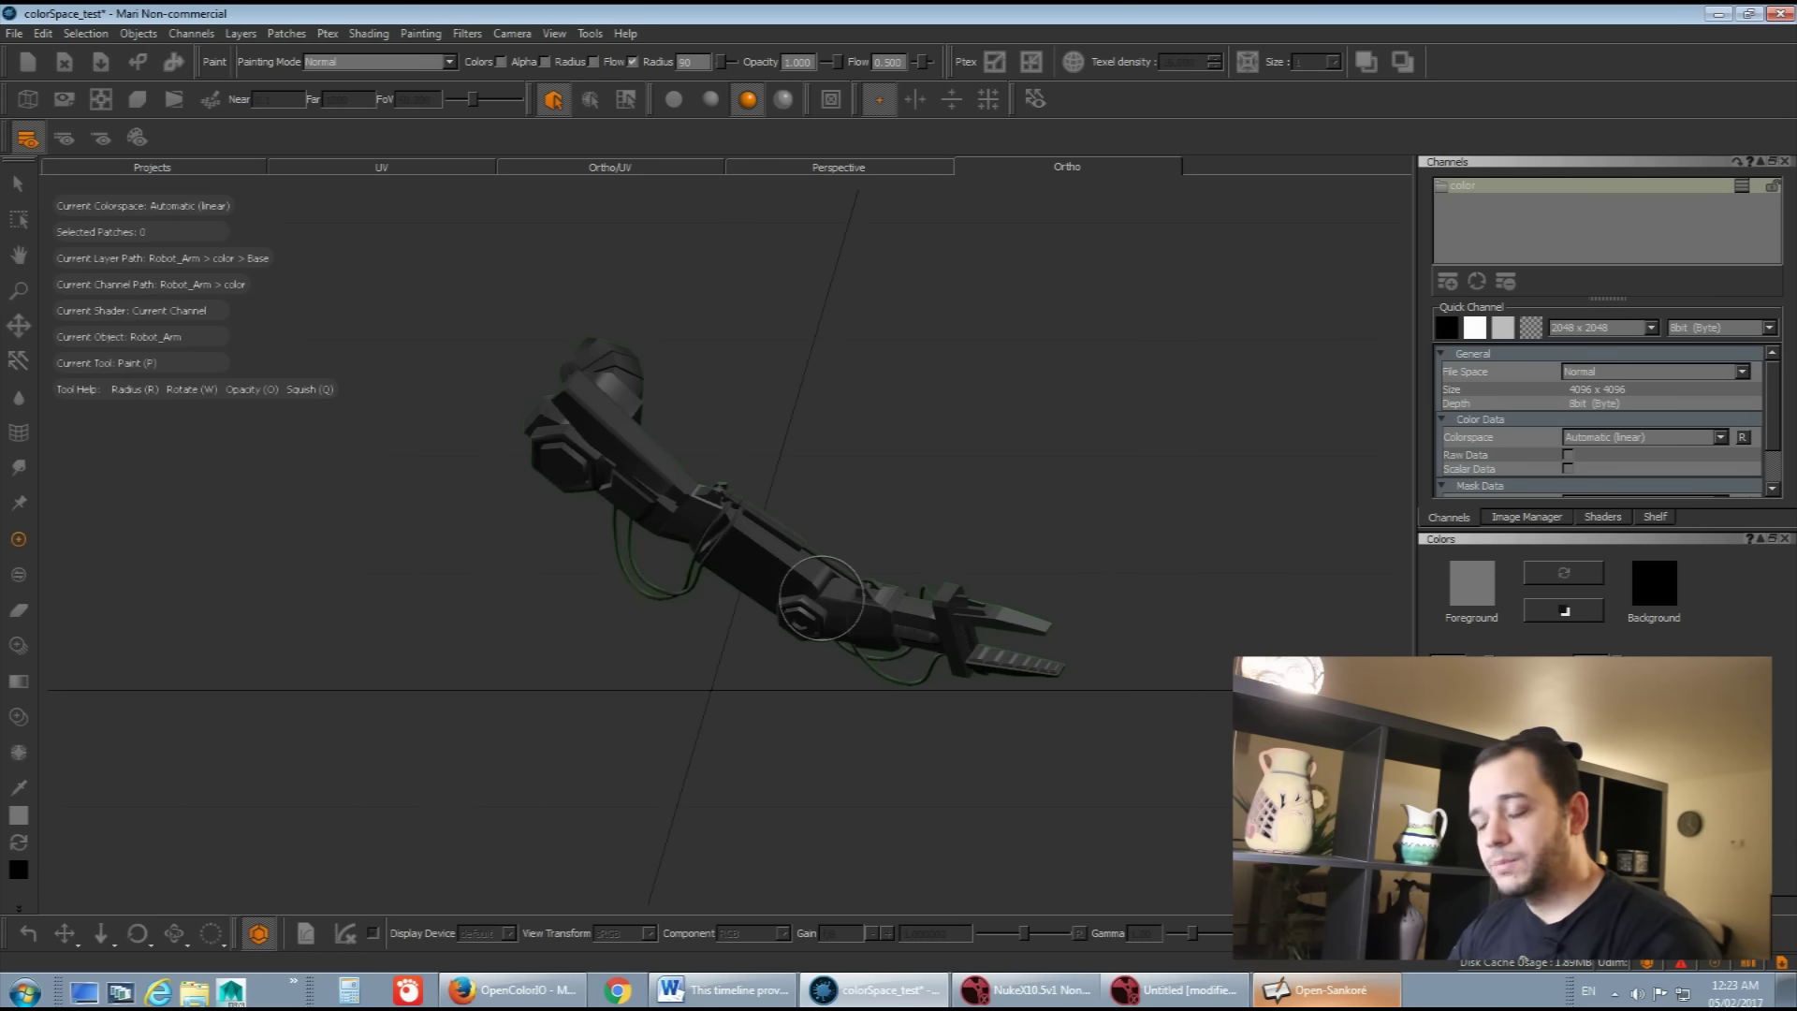
Step: Switch to Nuke and add a Constant node beside the Read1 node in the node graph
left_click(1184, 989)
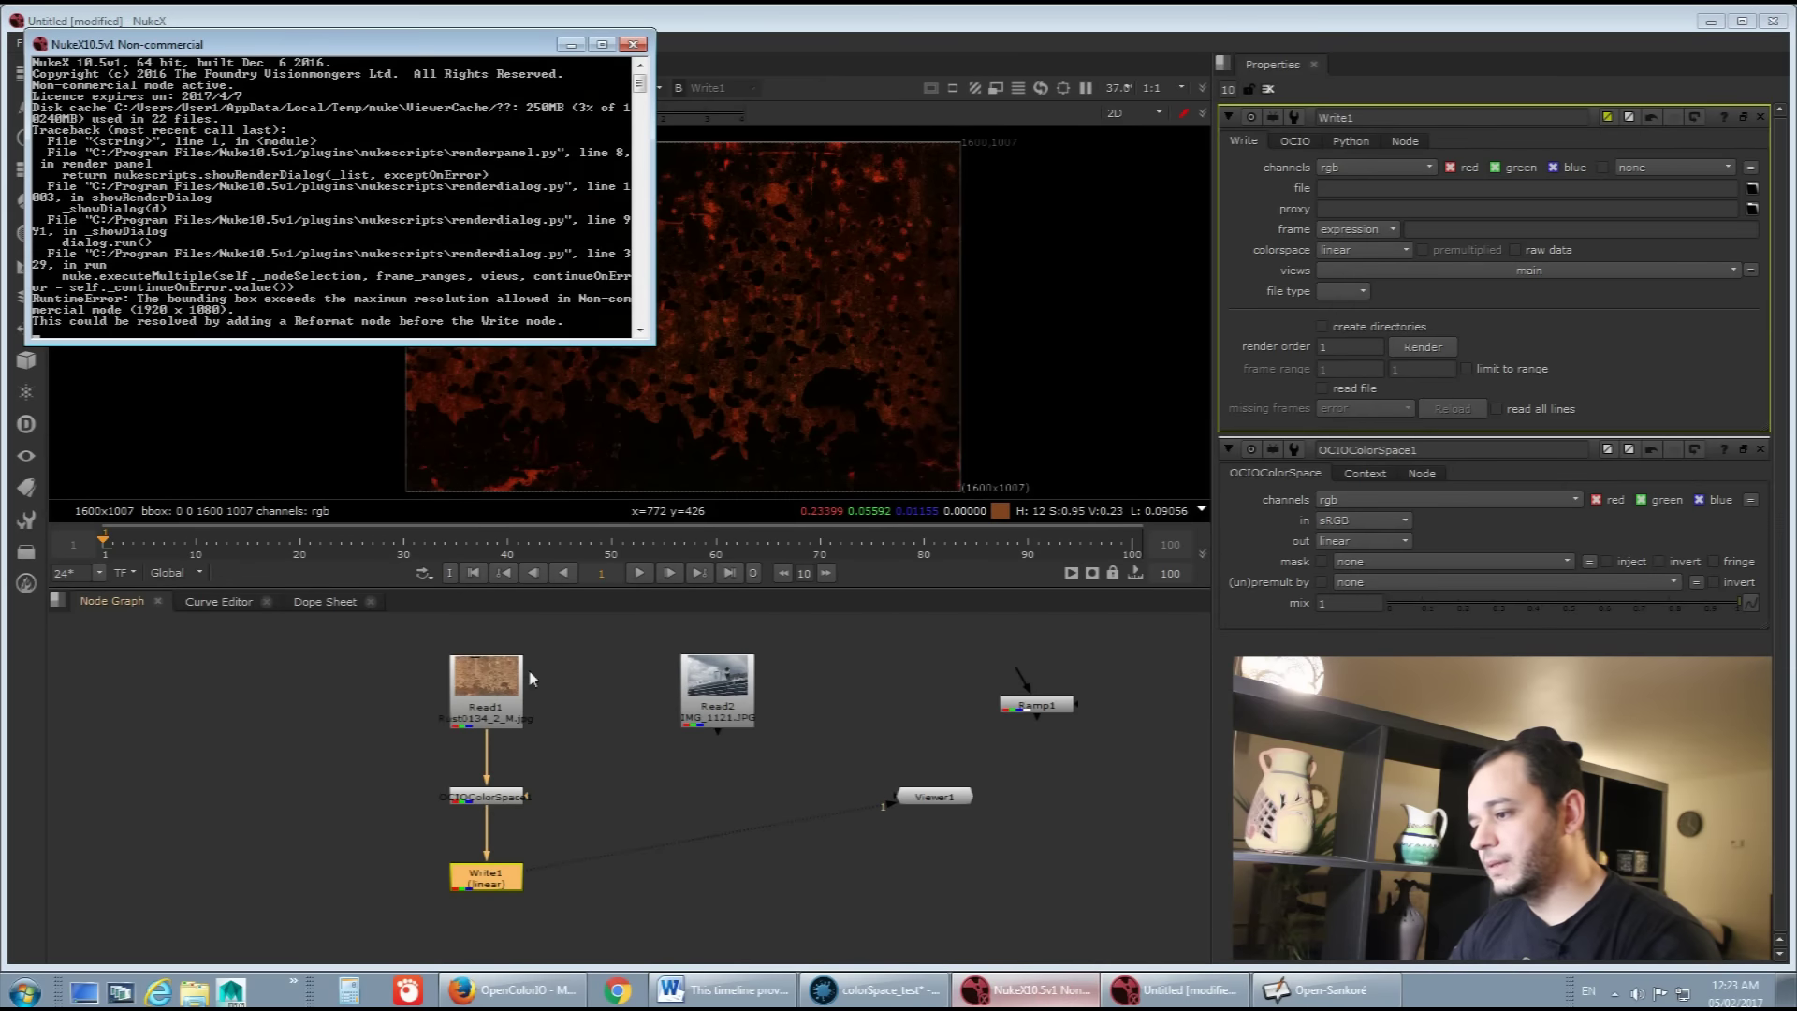
left_click(322, 730)
key("Tab")
type("const")
left_click(272, 744)
left_click_drag(272, 745, 268, 725)
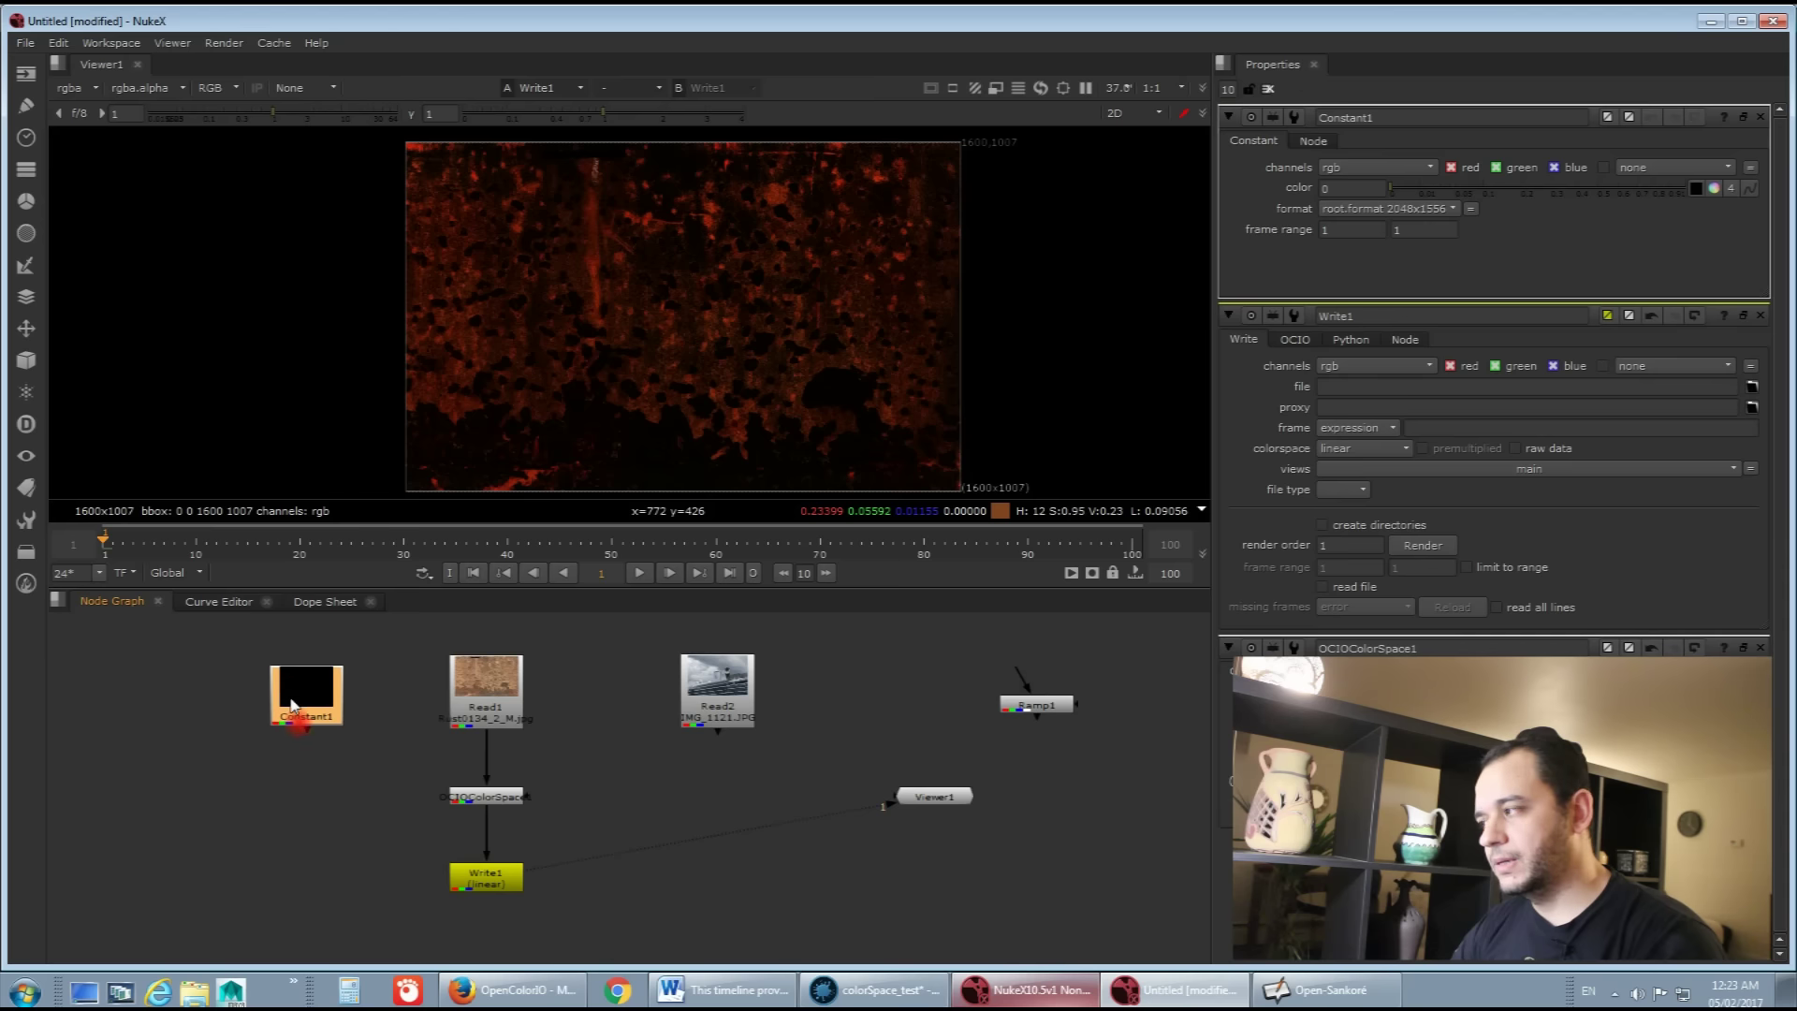
Step: Split the Constant node's color into separate channels and set red, green and blue to 0.18 each
left_click(1714, 188)
left_click(1714, 188)
left_click(1730, 188)
left_click(1347, 188)
type(".18")
key("Tab")
type(".18")
key("Return")
key("Tab")
type(".18")
key("Return")
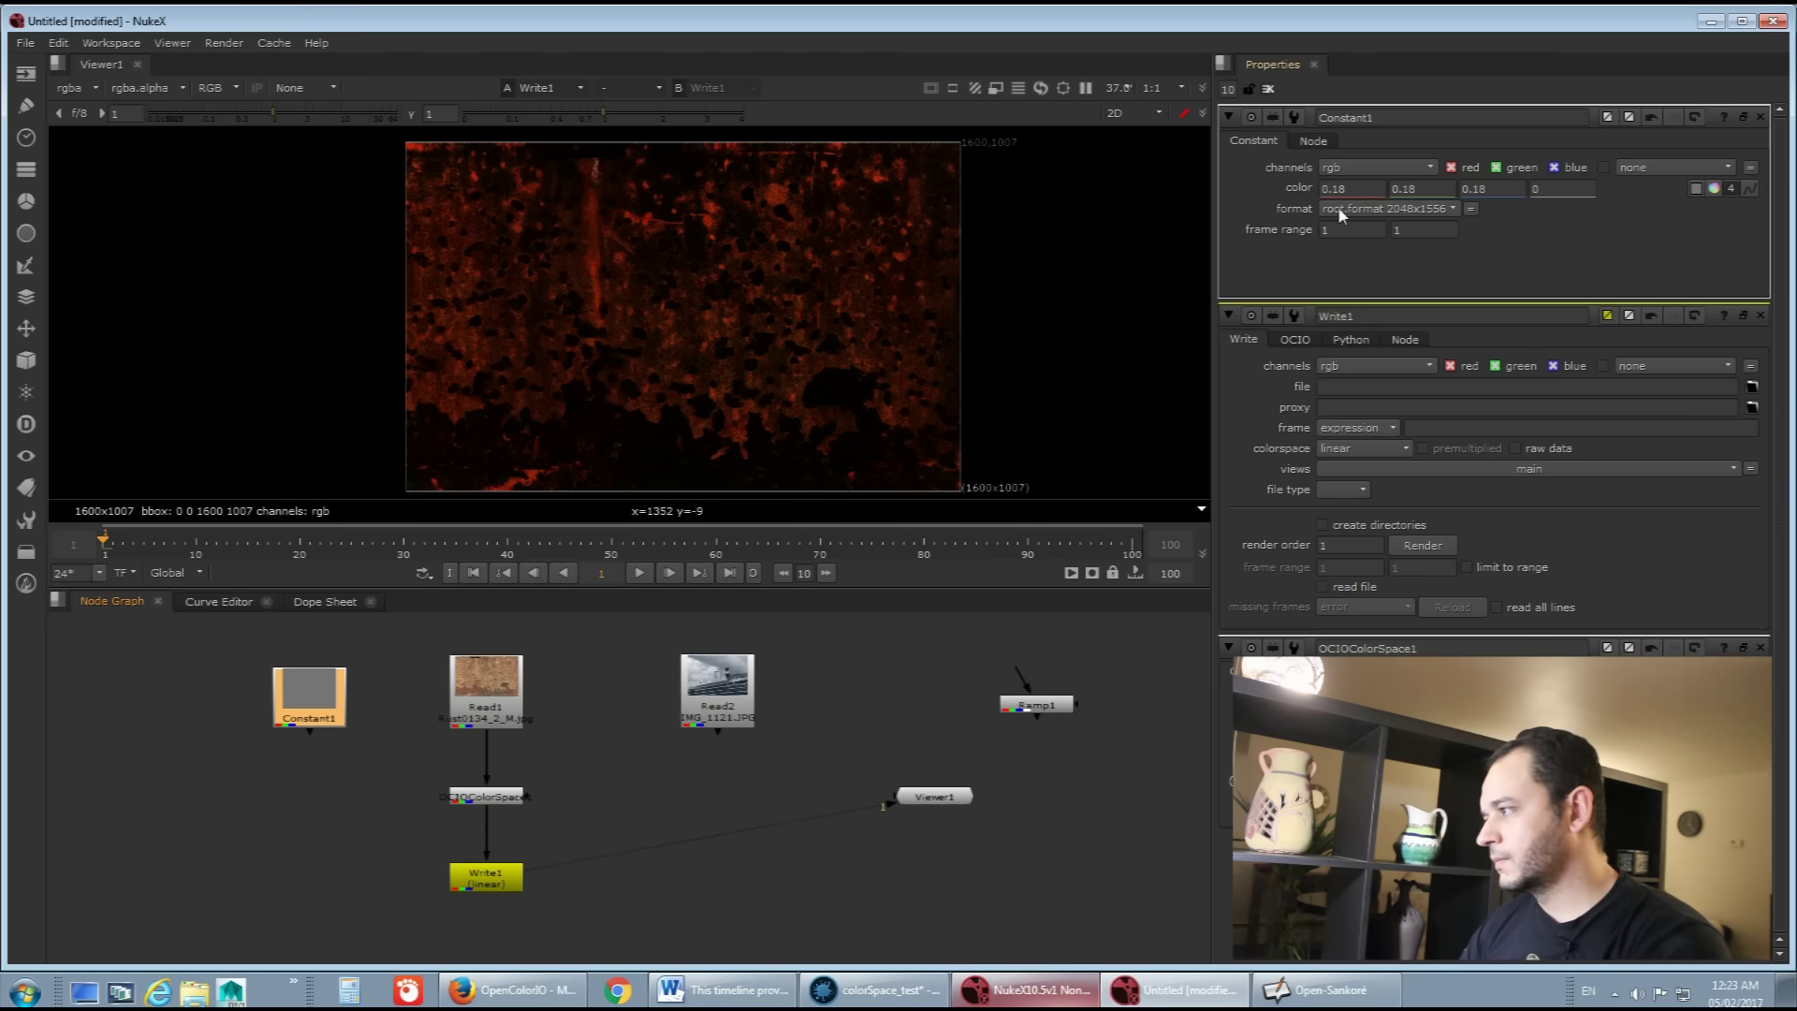
Step: Set the Constant's format to square_1K 1024x1024, display it in the viewer and adjust its place in the node graph
left_click(1386, 208)
left_click(1383, 564)
left_click_drag(302, 722, 291, 716)
key("1")
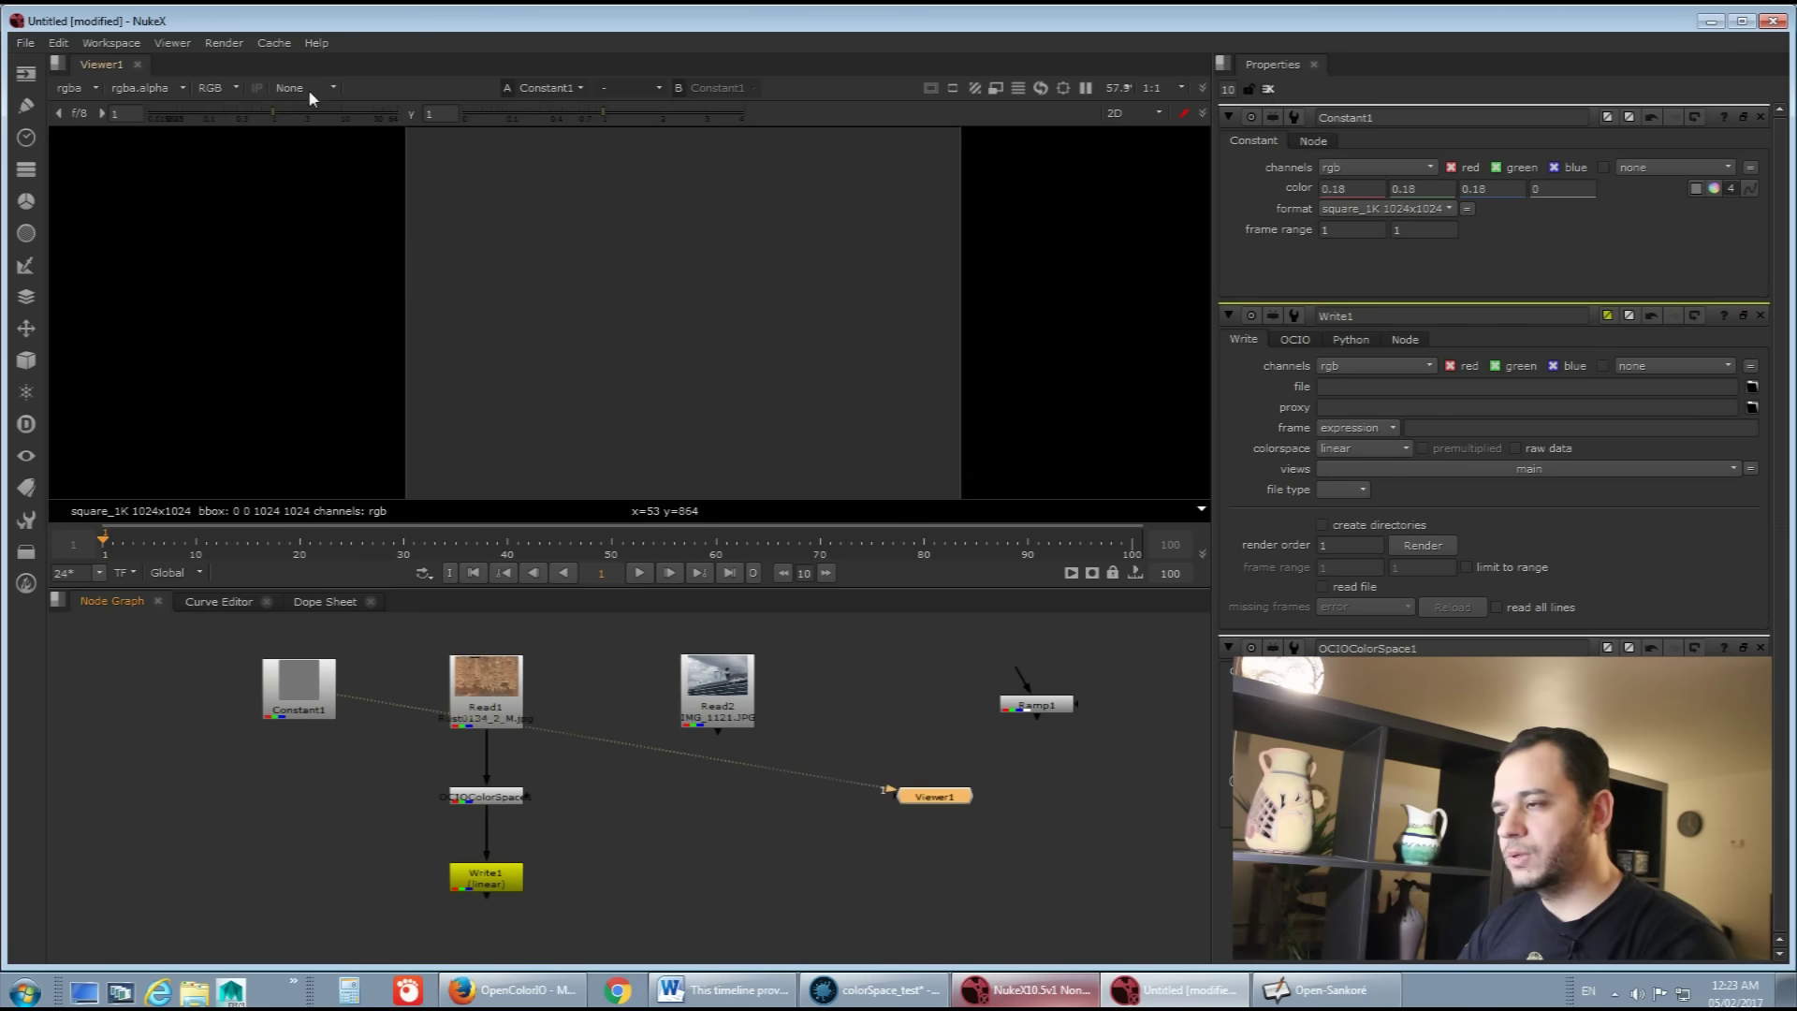
left_click_drag(305, 696, 296, 712)
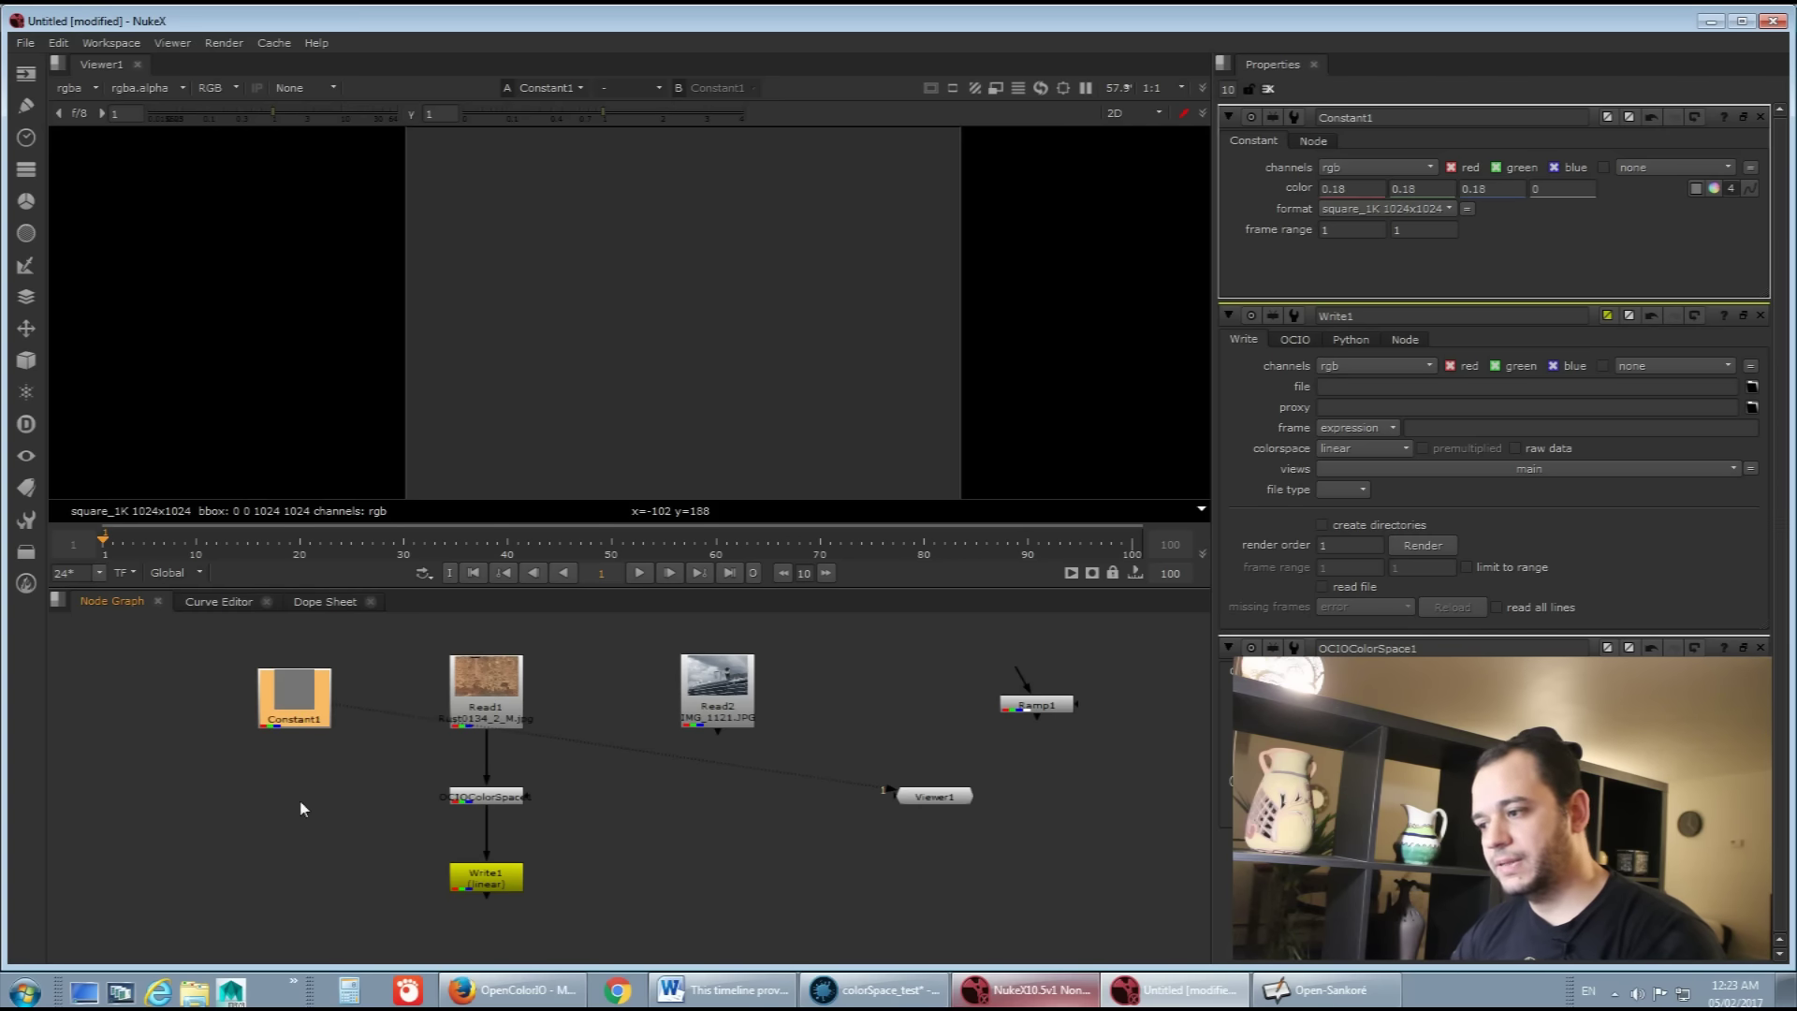
left_click_drag(299, 702, 295, 697)
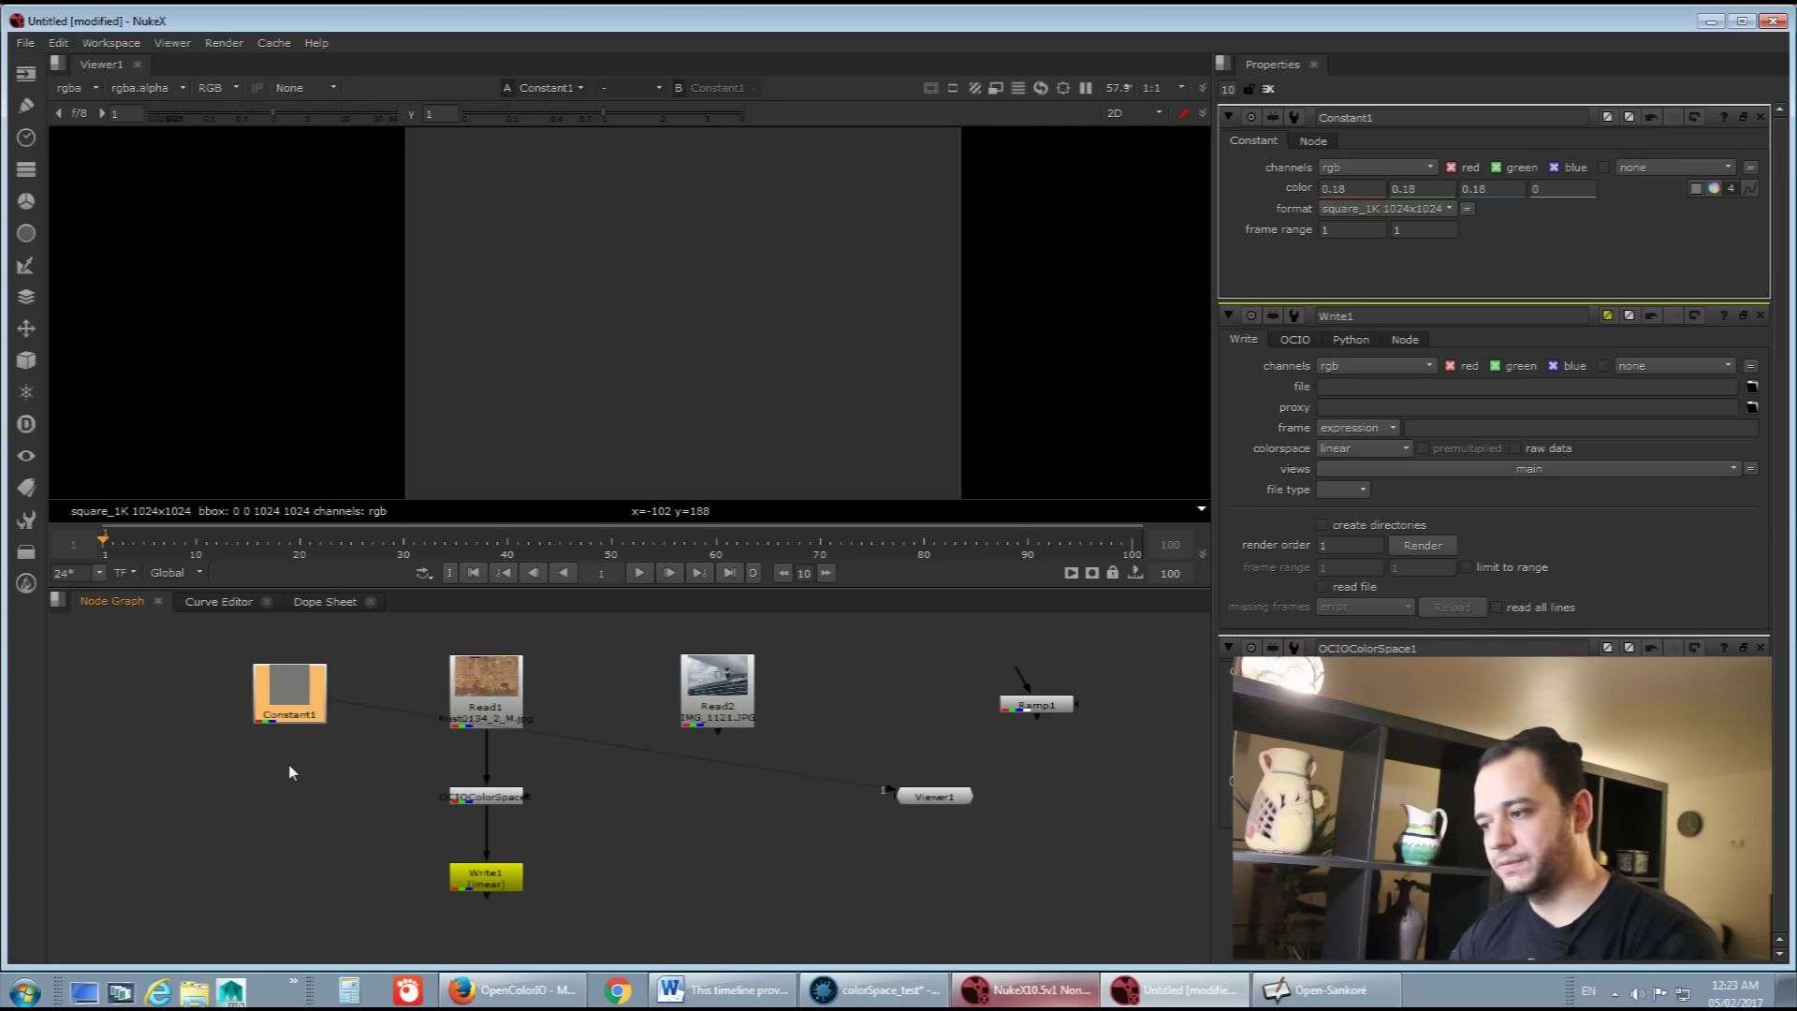
Step: Add a Write node below the Constant, connect it to the Constant and display it in the viewer
left_click(293, 794)
key("w")
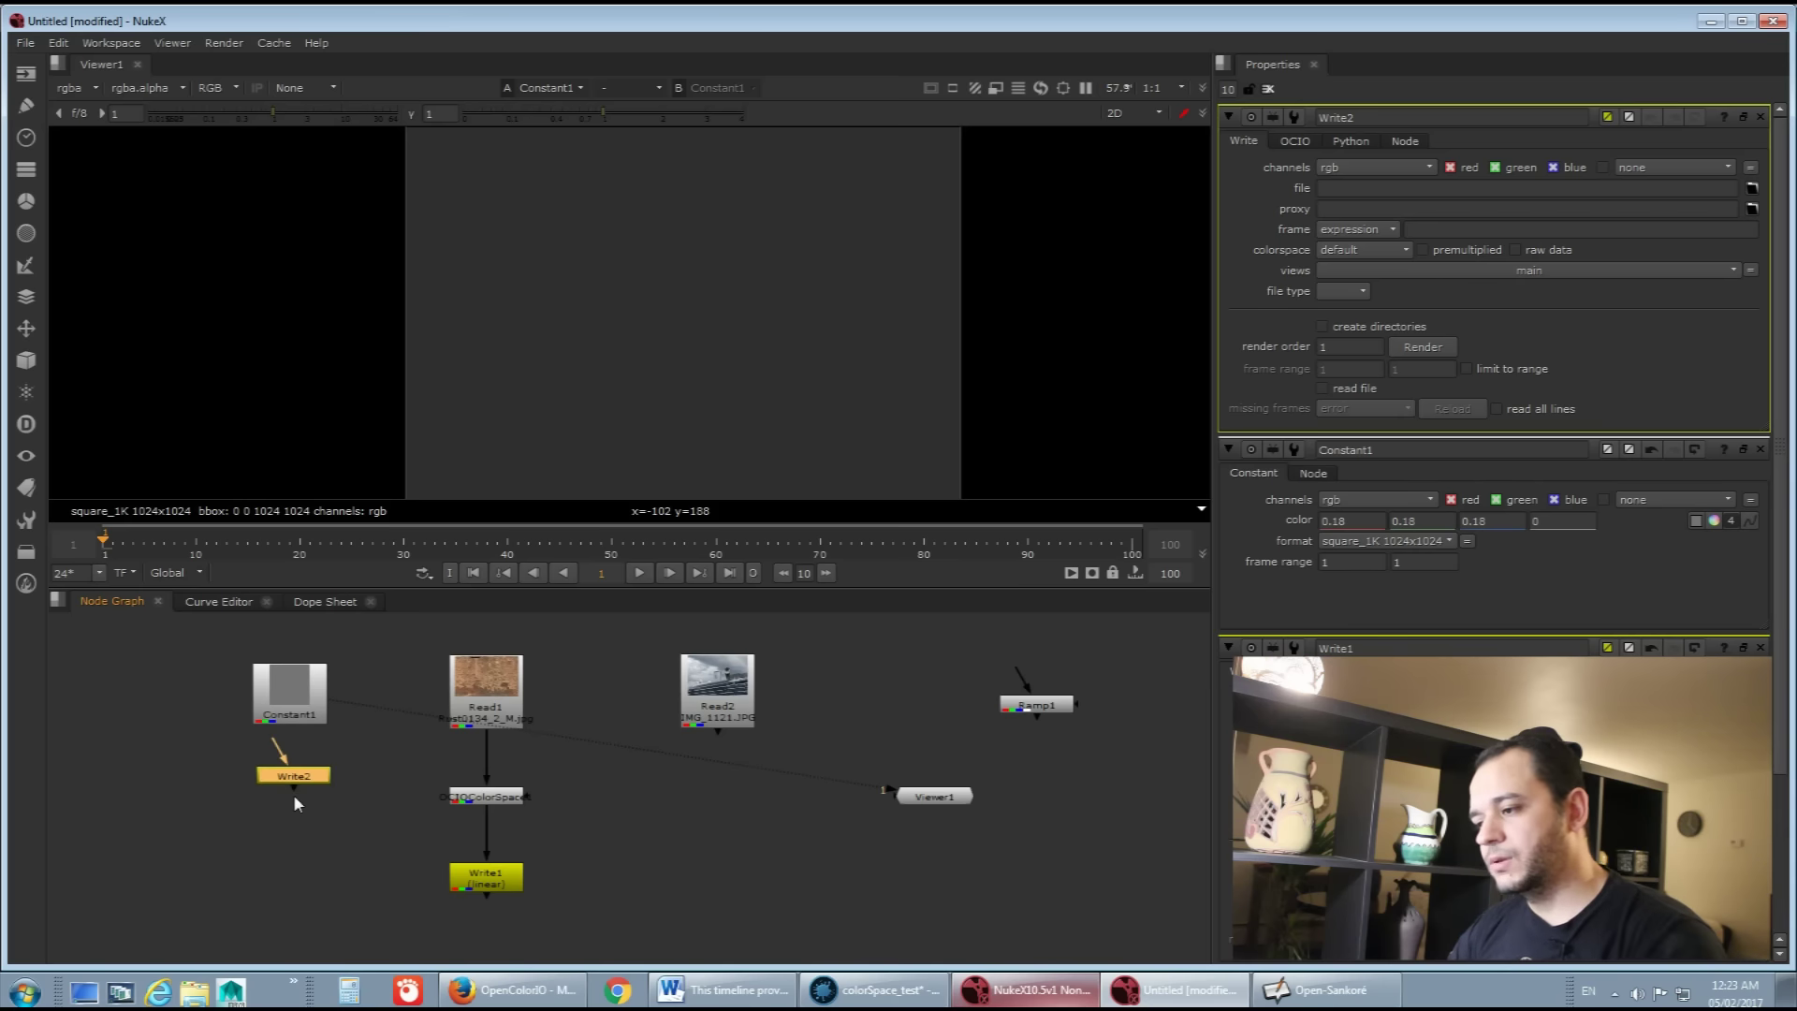
left_click_drag(272, 749, 289, 796)
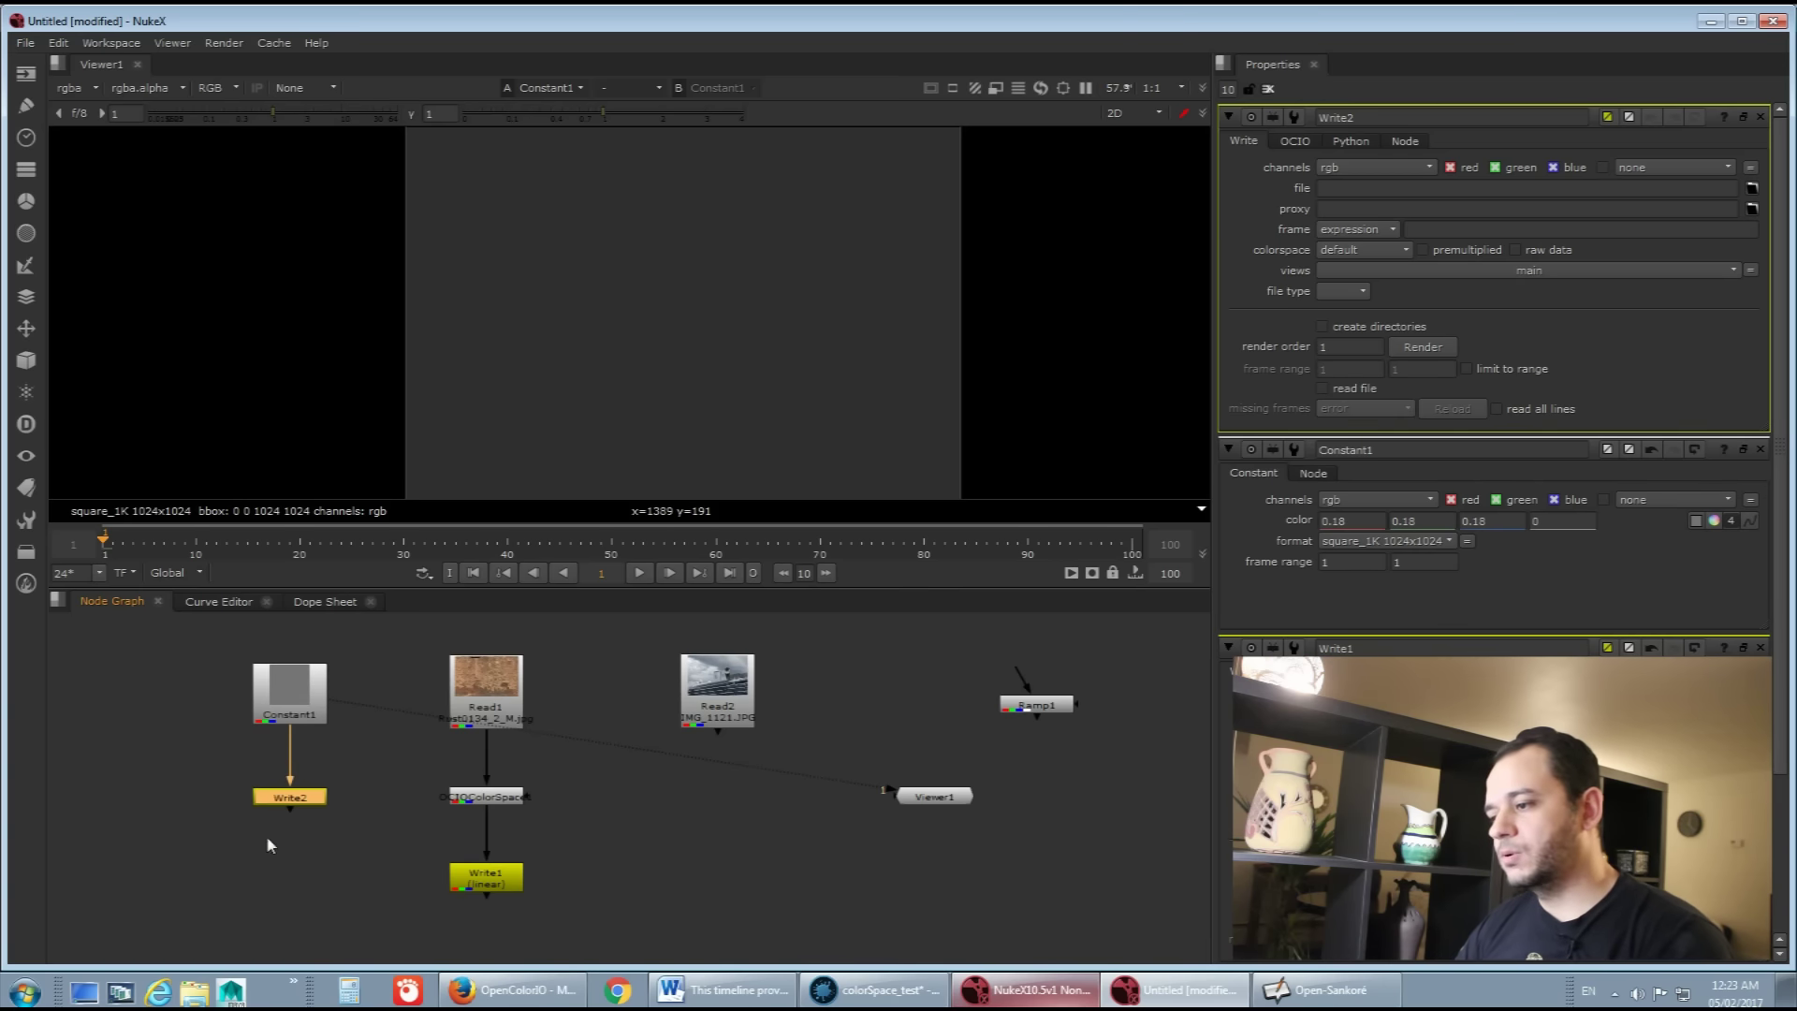
key("1")
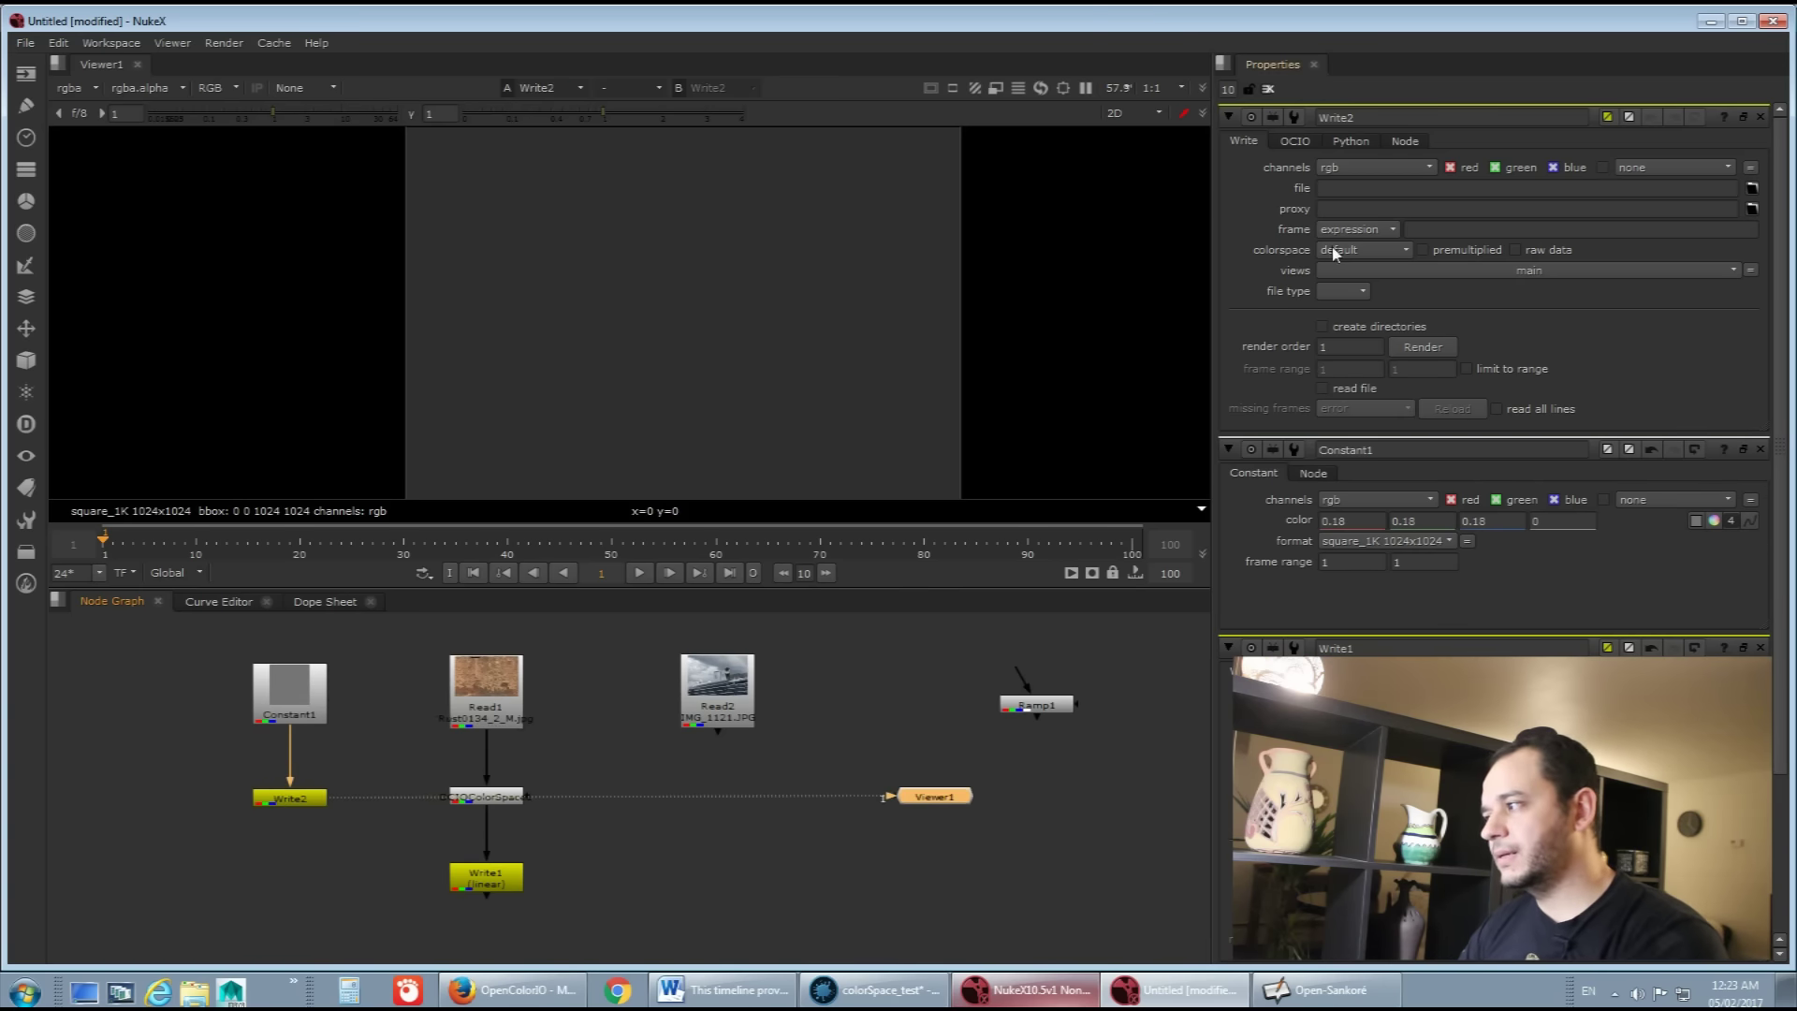
Step: Set the new Write node's colorspace to linear and its output file to Grey18_linear.tif, accepting the overwrite
left_click(1362, 250)
left_click(1356, 269)
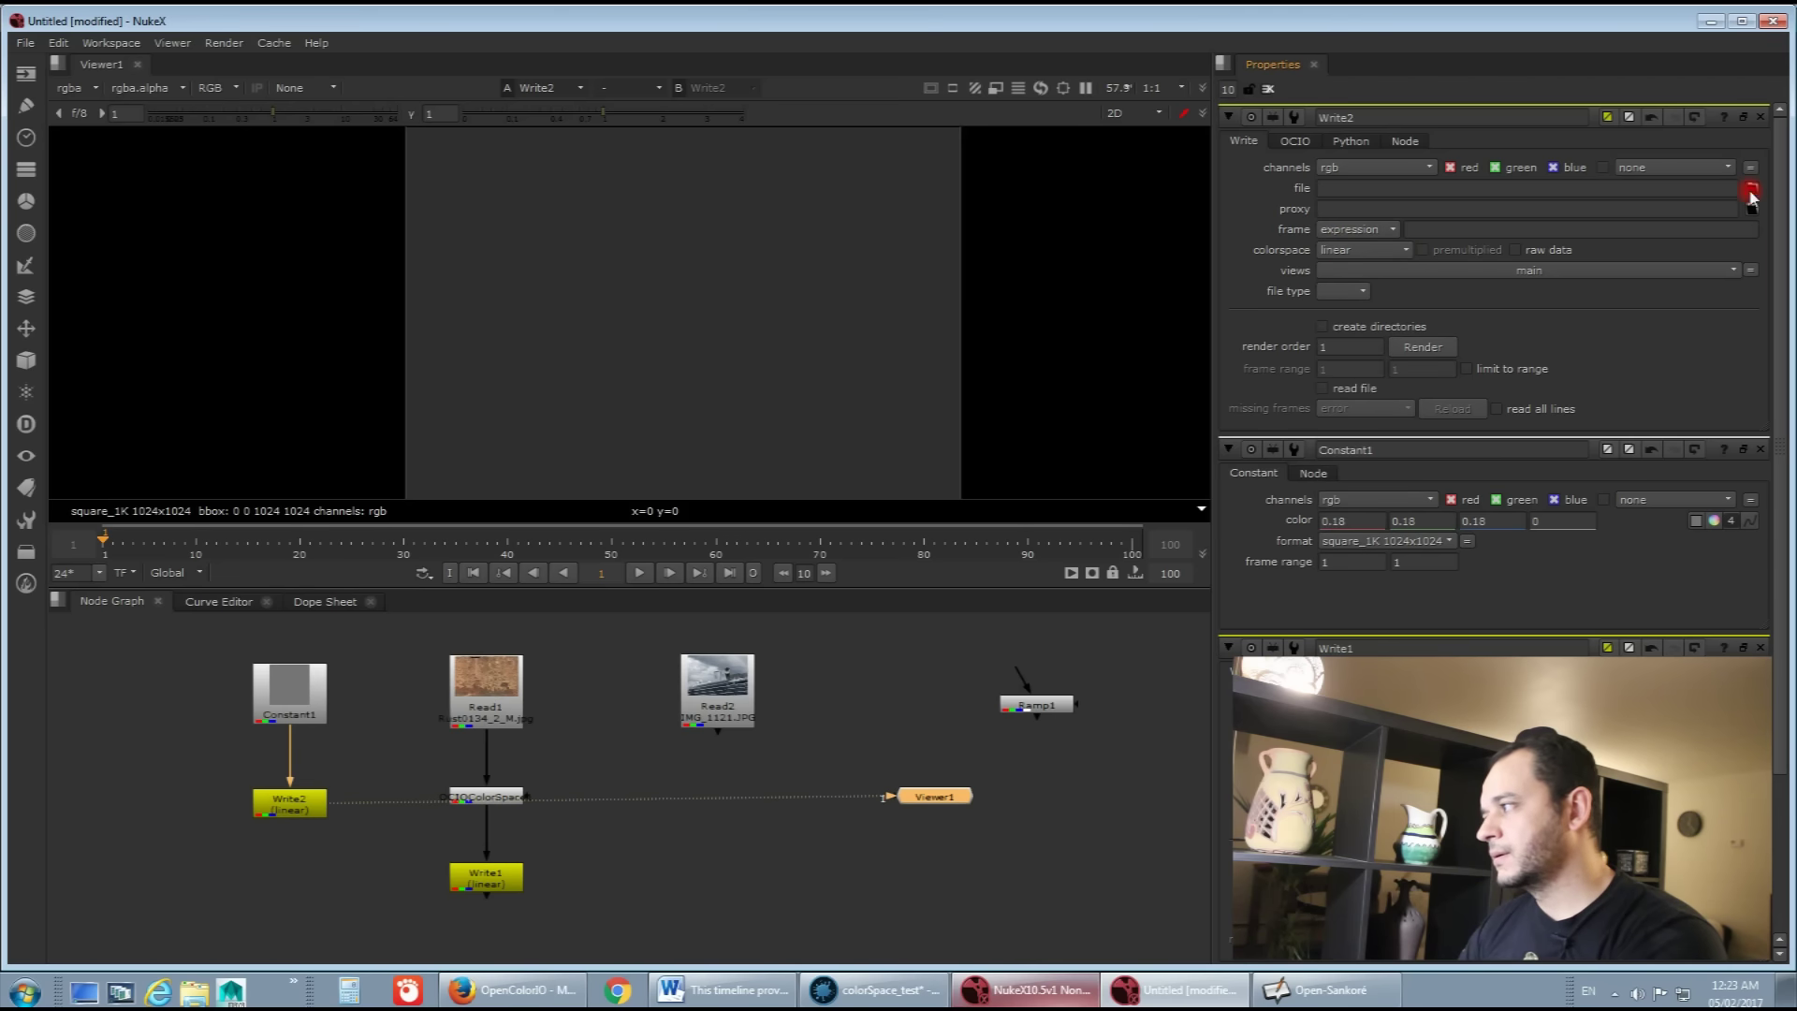
left_click(1752, 187)
left_click(740, 397)
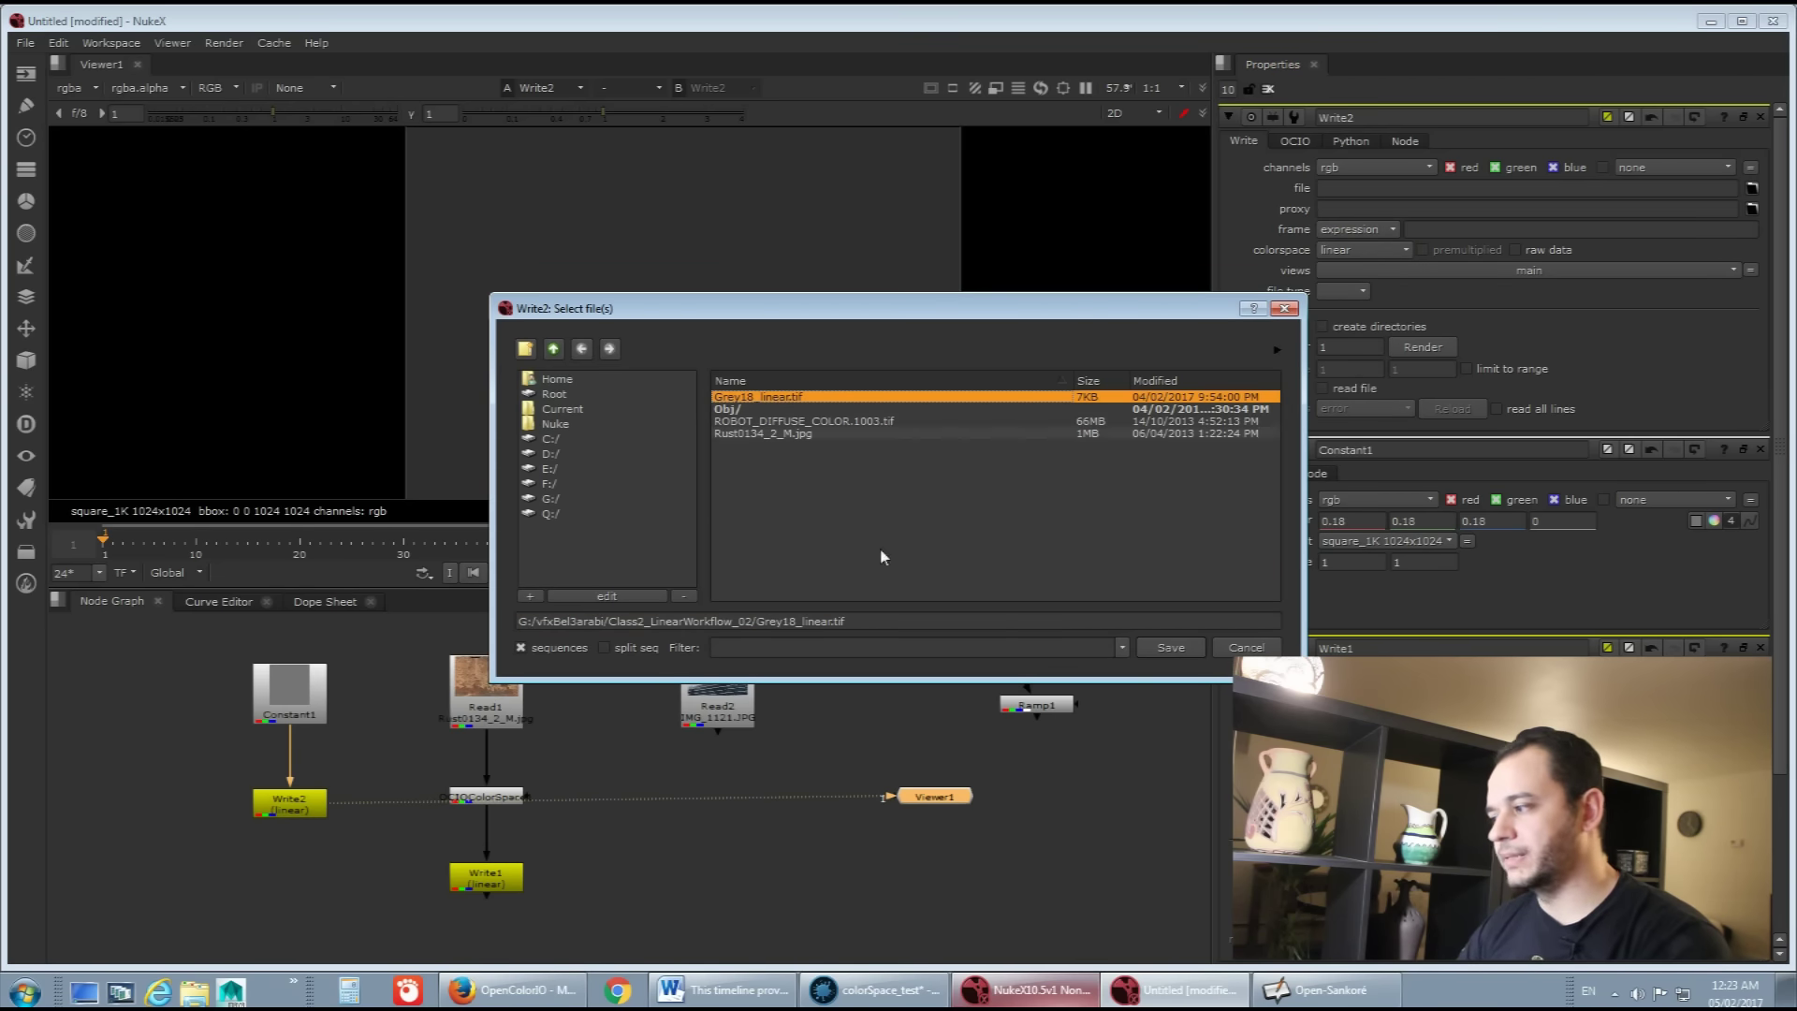
left_click(1170, 647)
left_click(849, 503)
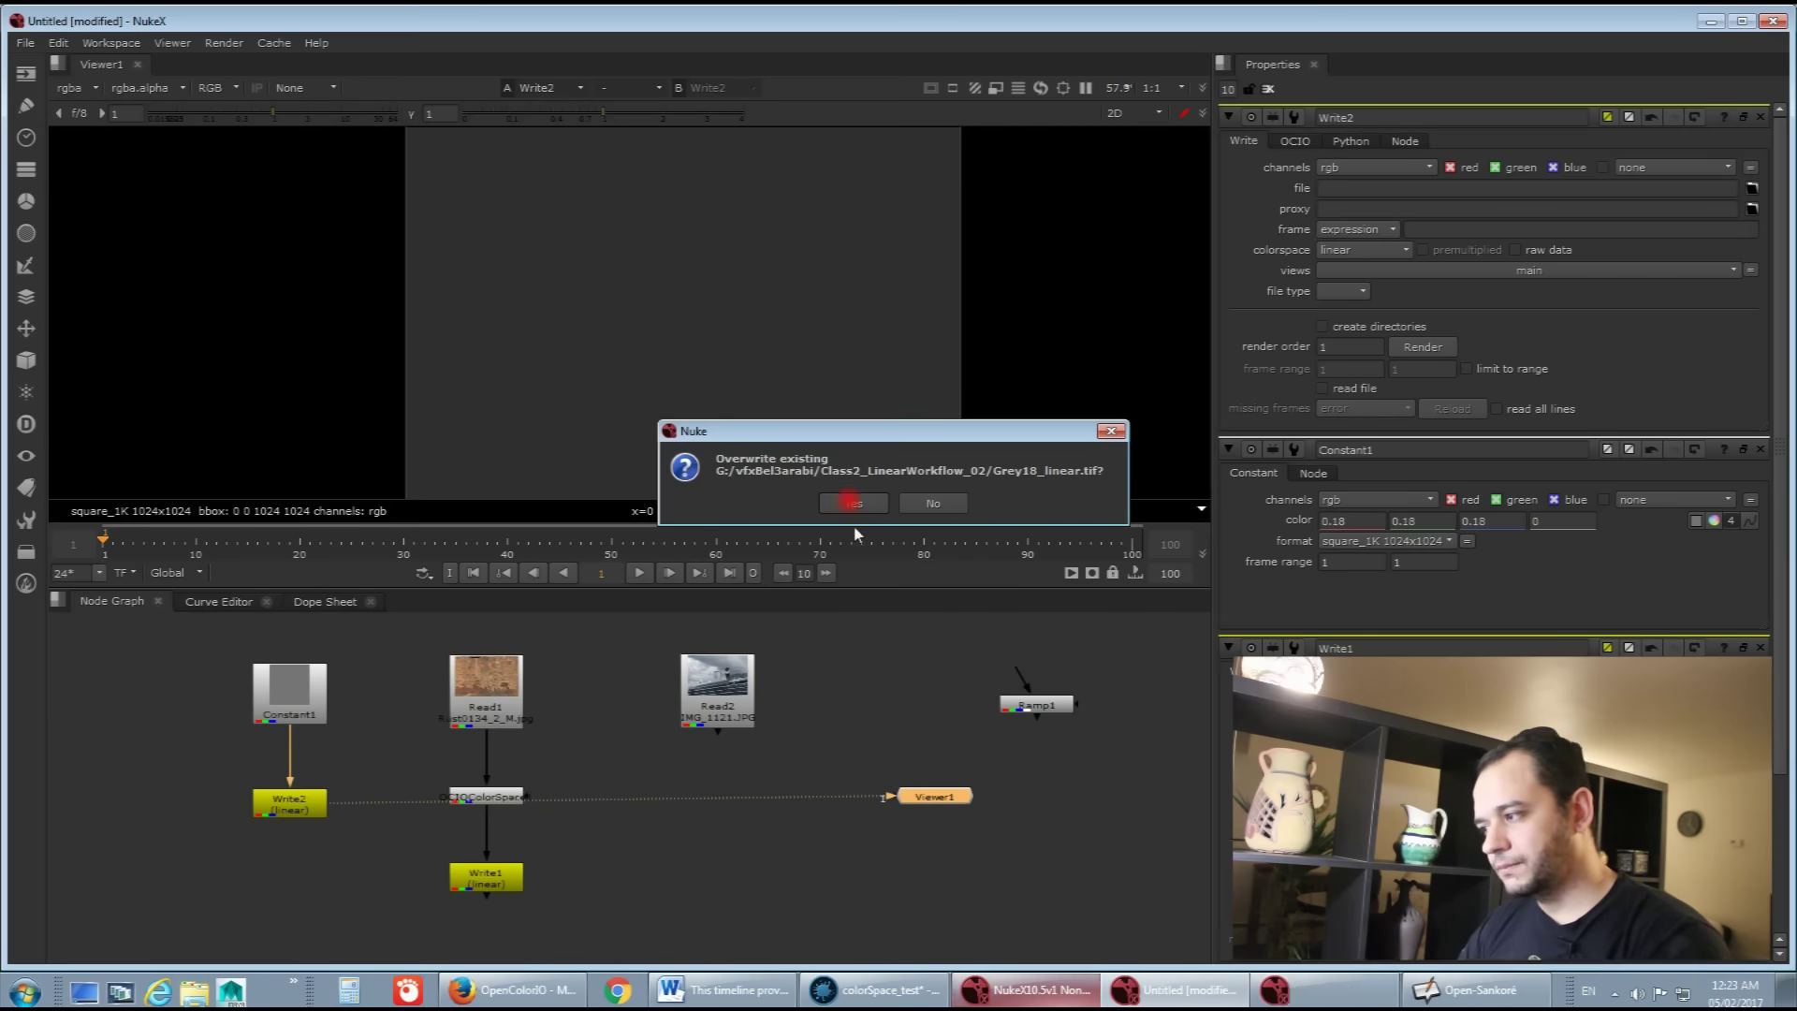
Step: Switch to Mari and load Grey18_linear.tif into the project's image collection
left_click(854, 1000)
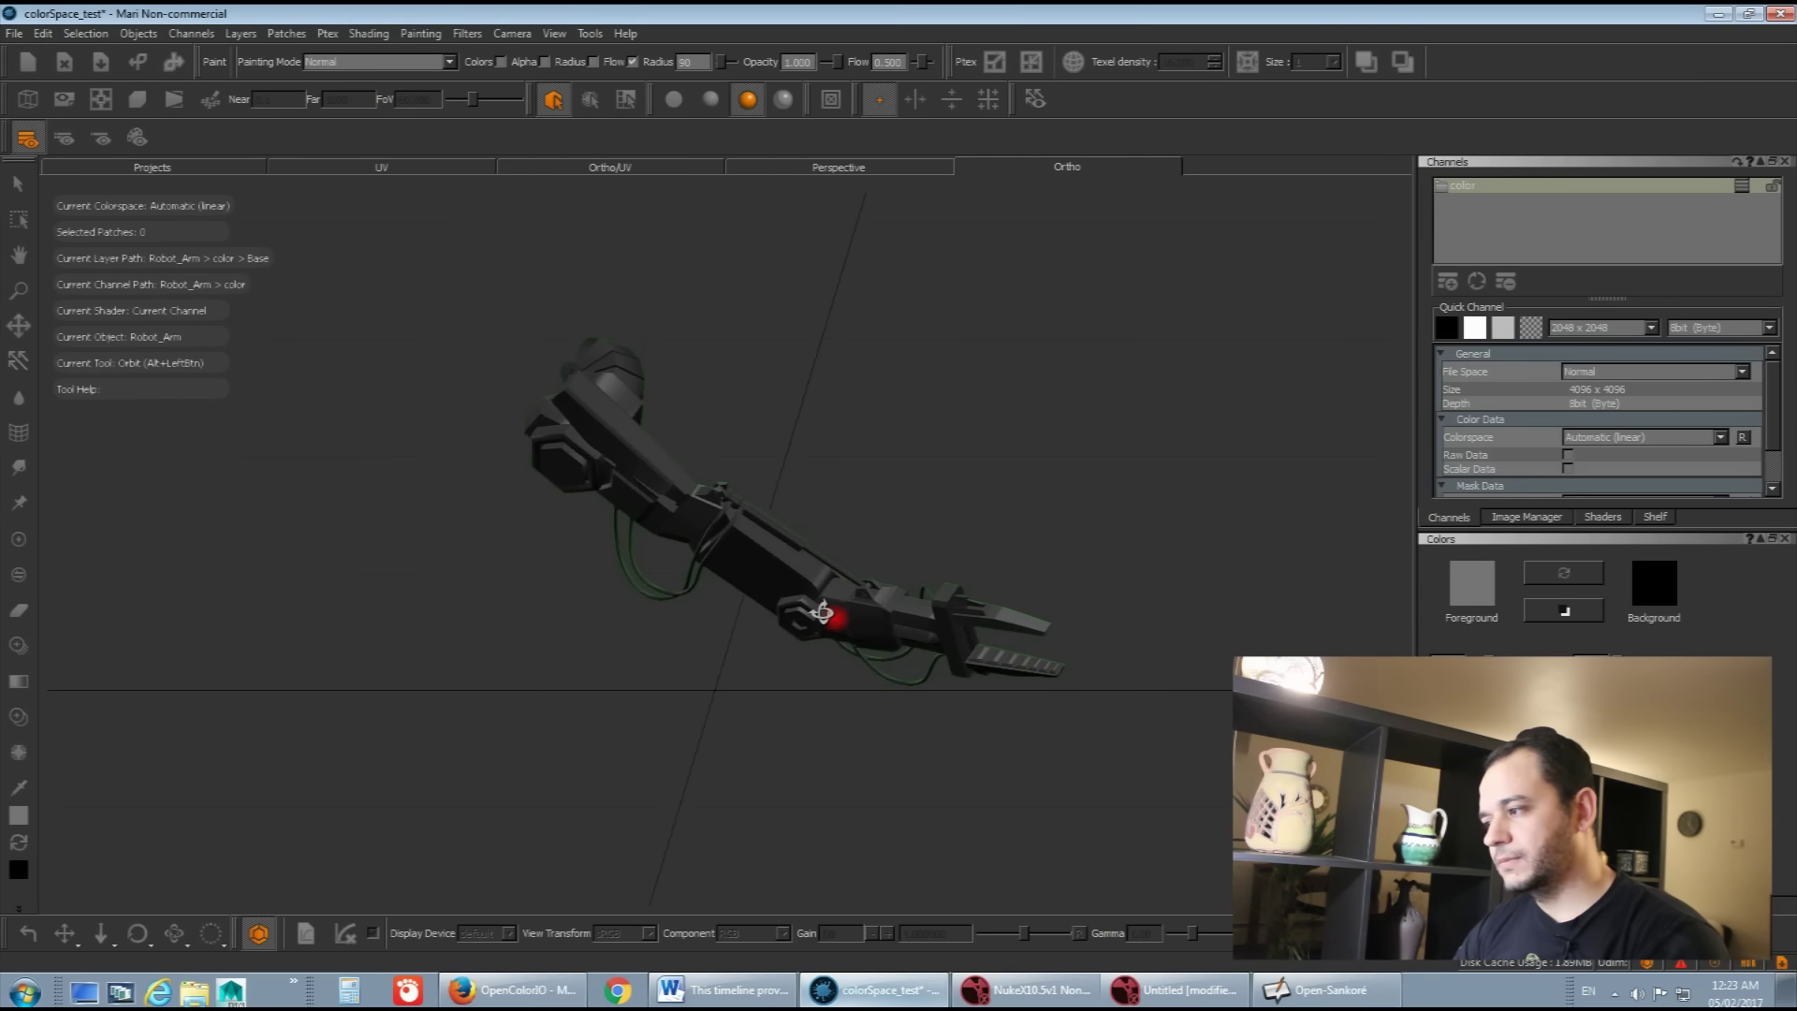
left_click_drag(822, 613, 816, 599)
key("p")
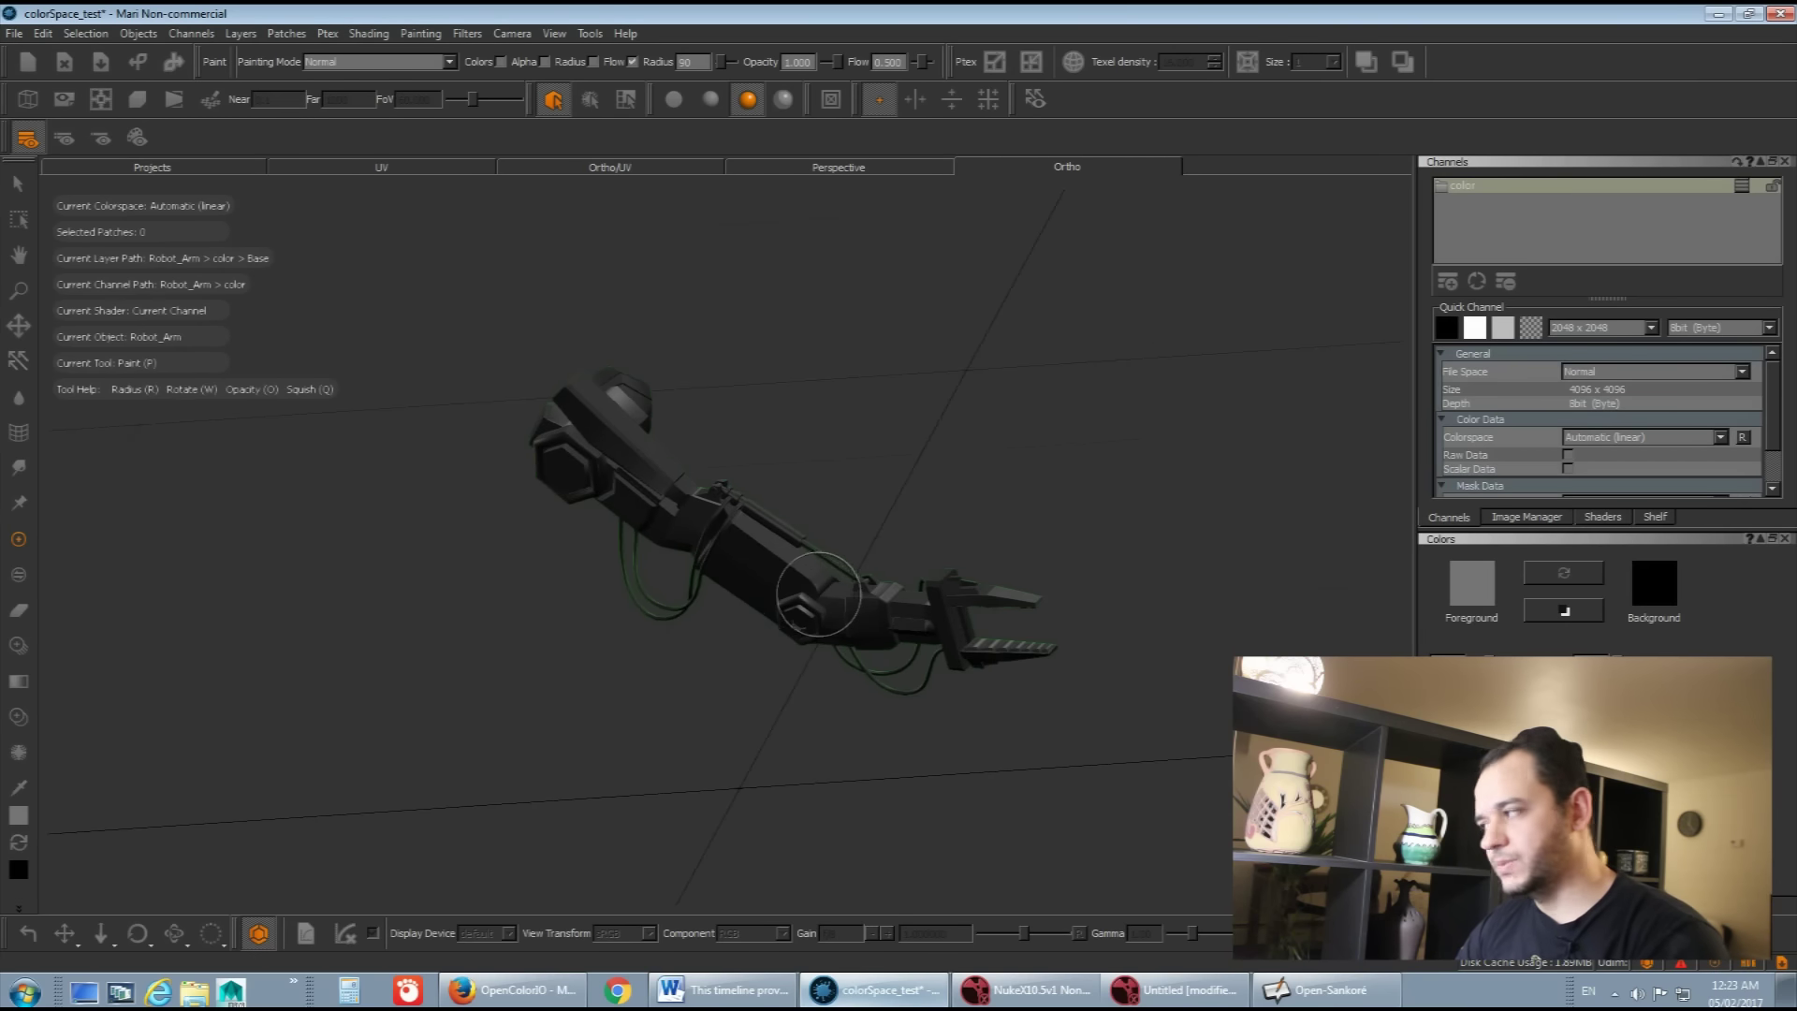
left_click(1524, 518)
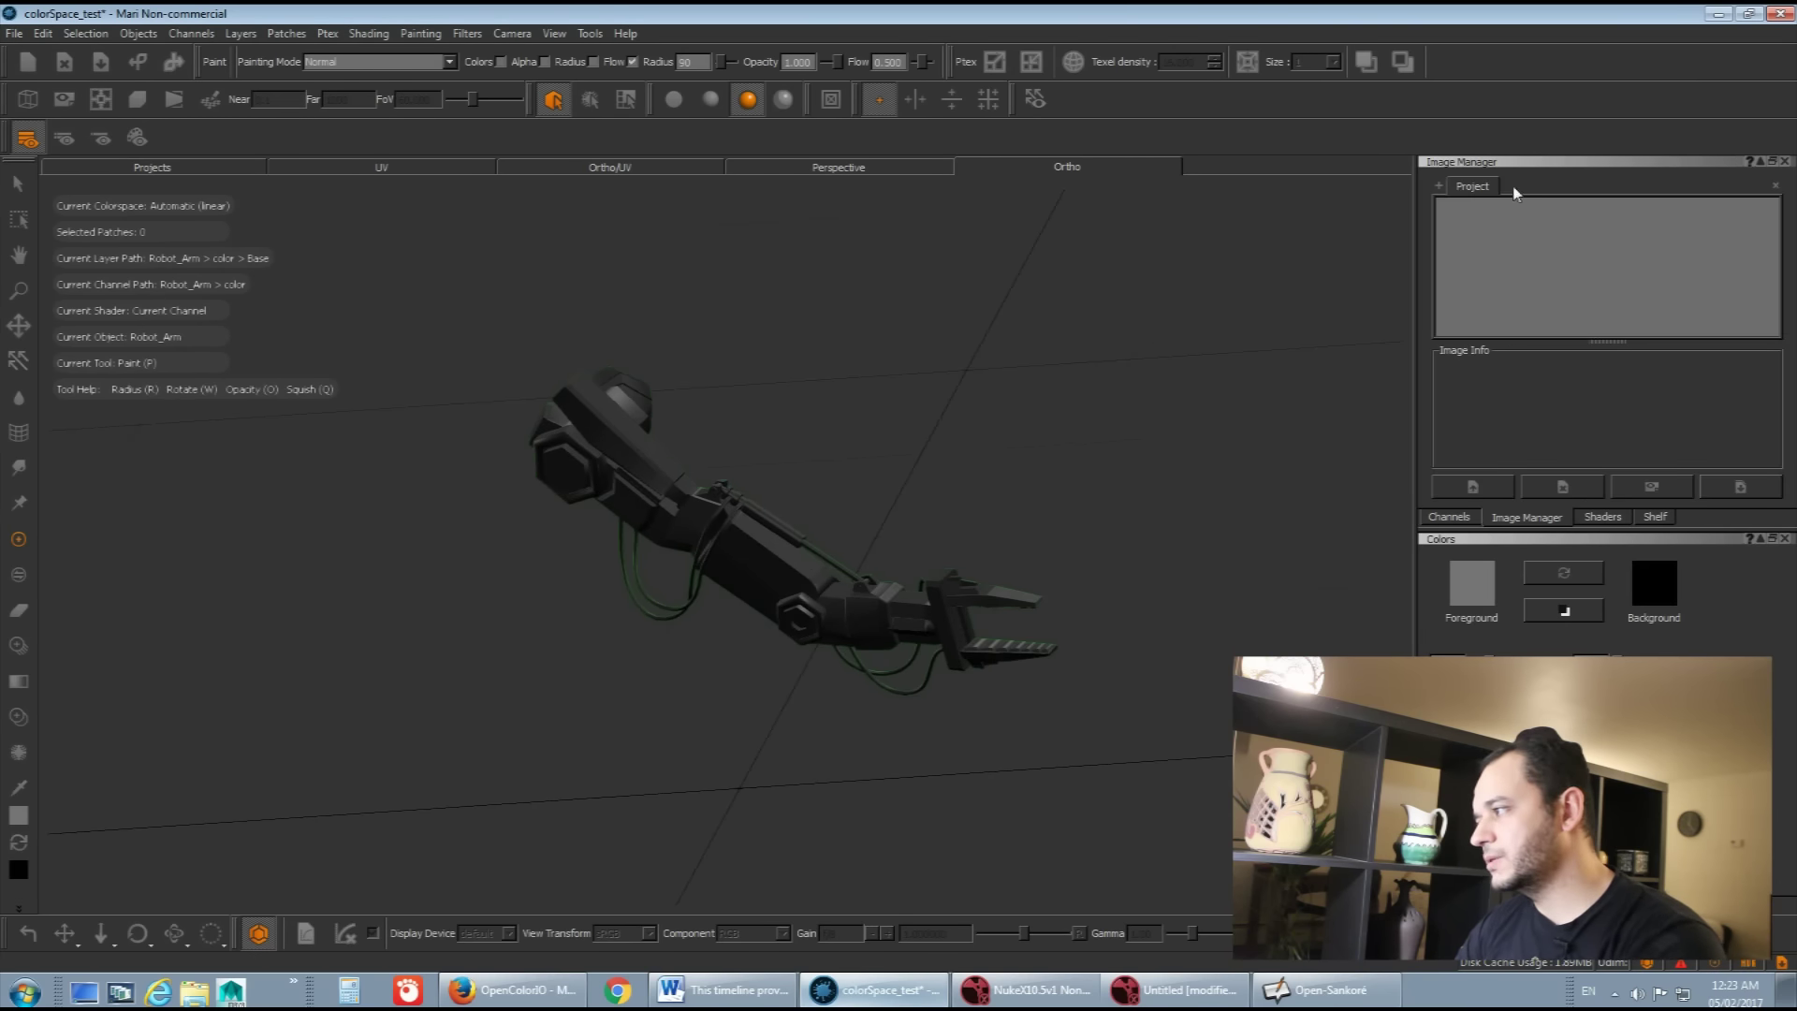
double_click(1460, 223)
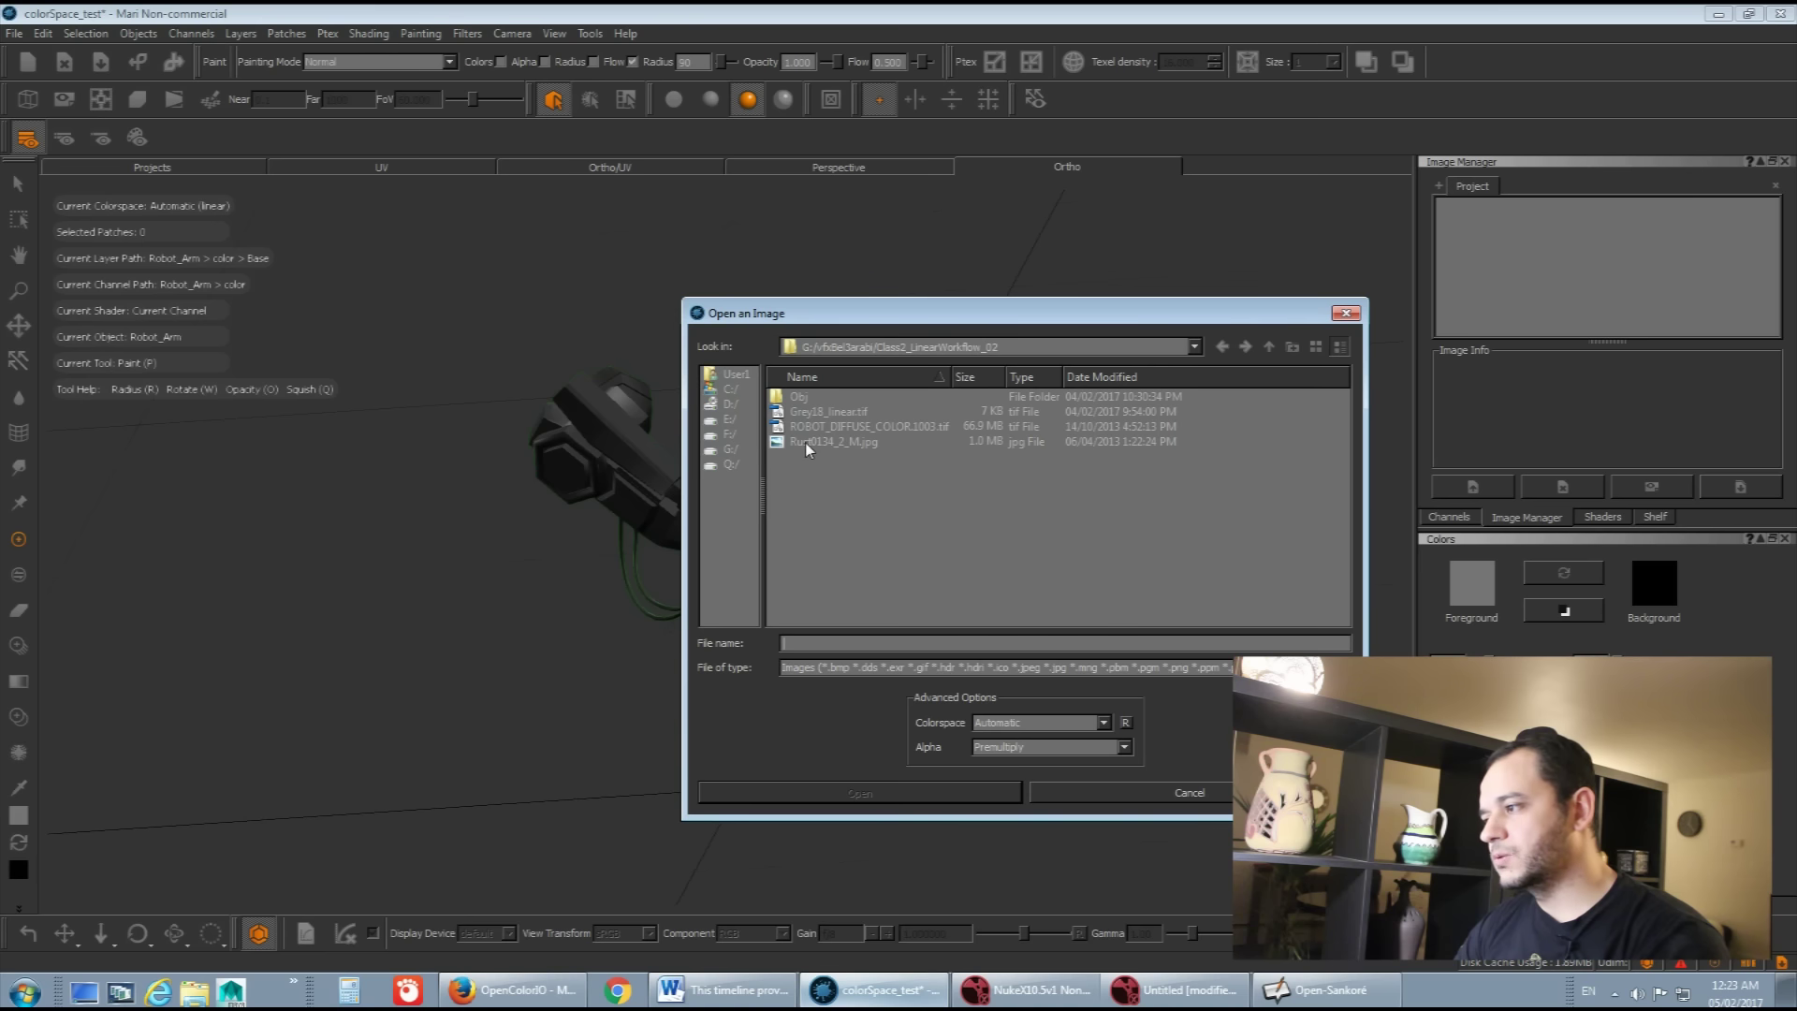
left_click(811, 412)
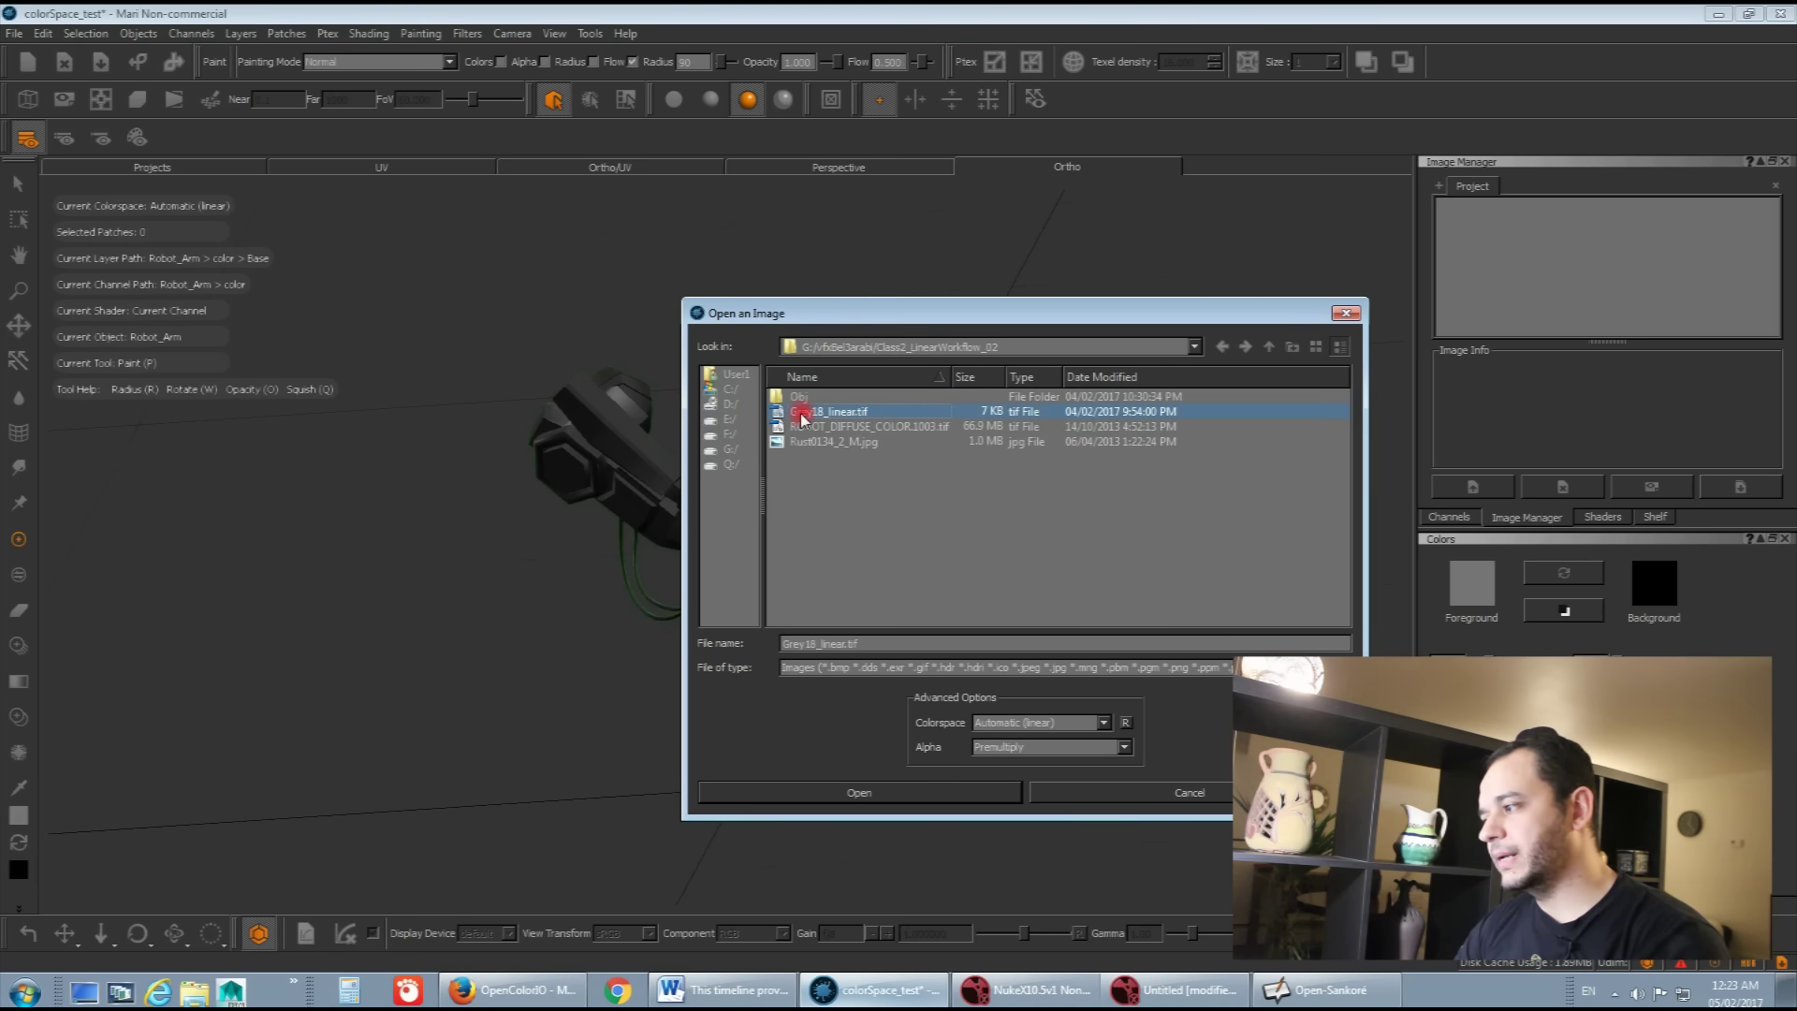
left_click(881, 794)
left_click(1471, 245)
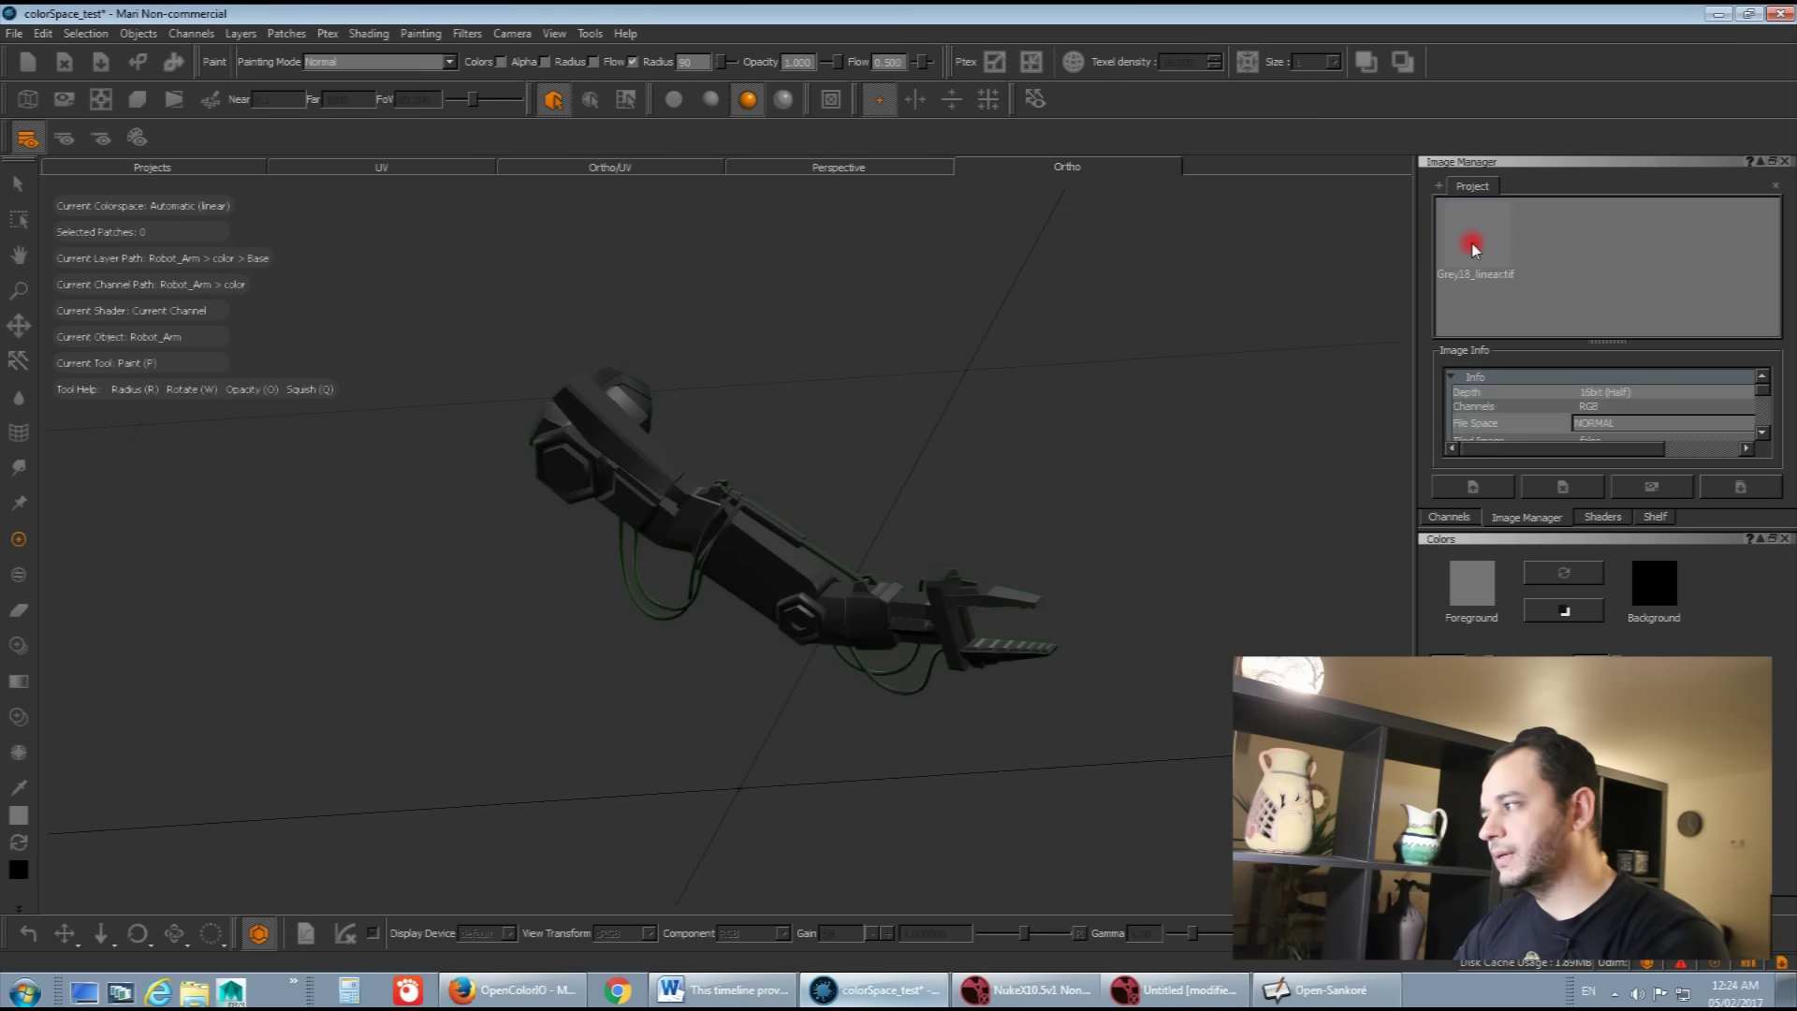
Step: Preview the Grey18_linear.tif image in its own window to examine how the grey is displayed
double_click(1472, 243)
left_click_drag(898, 214, 1023, 170)
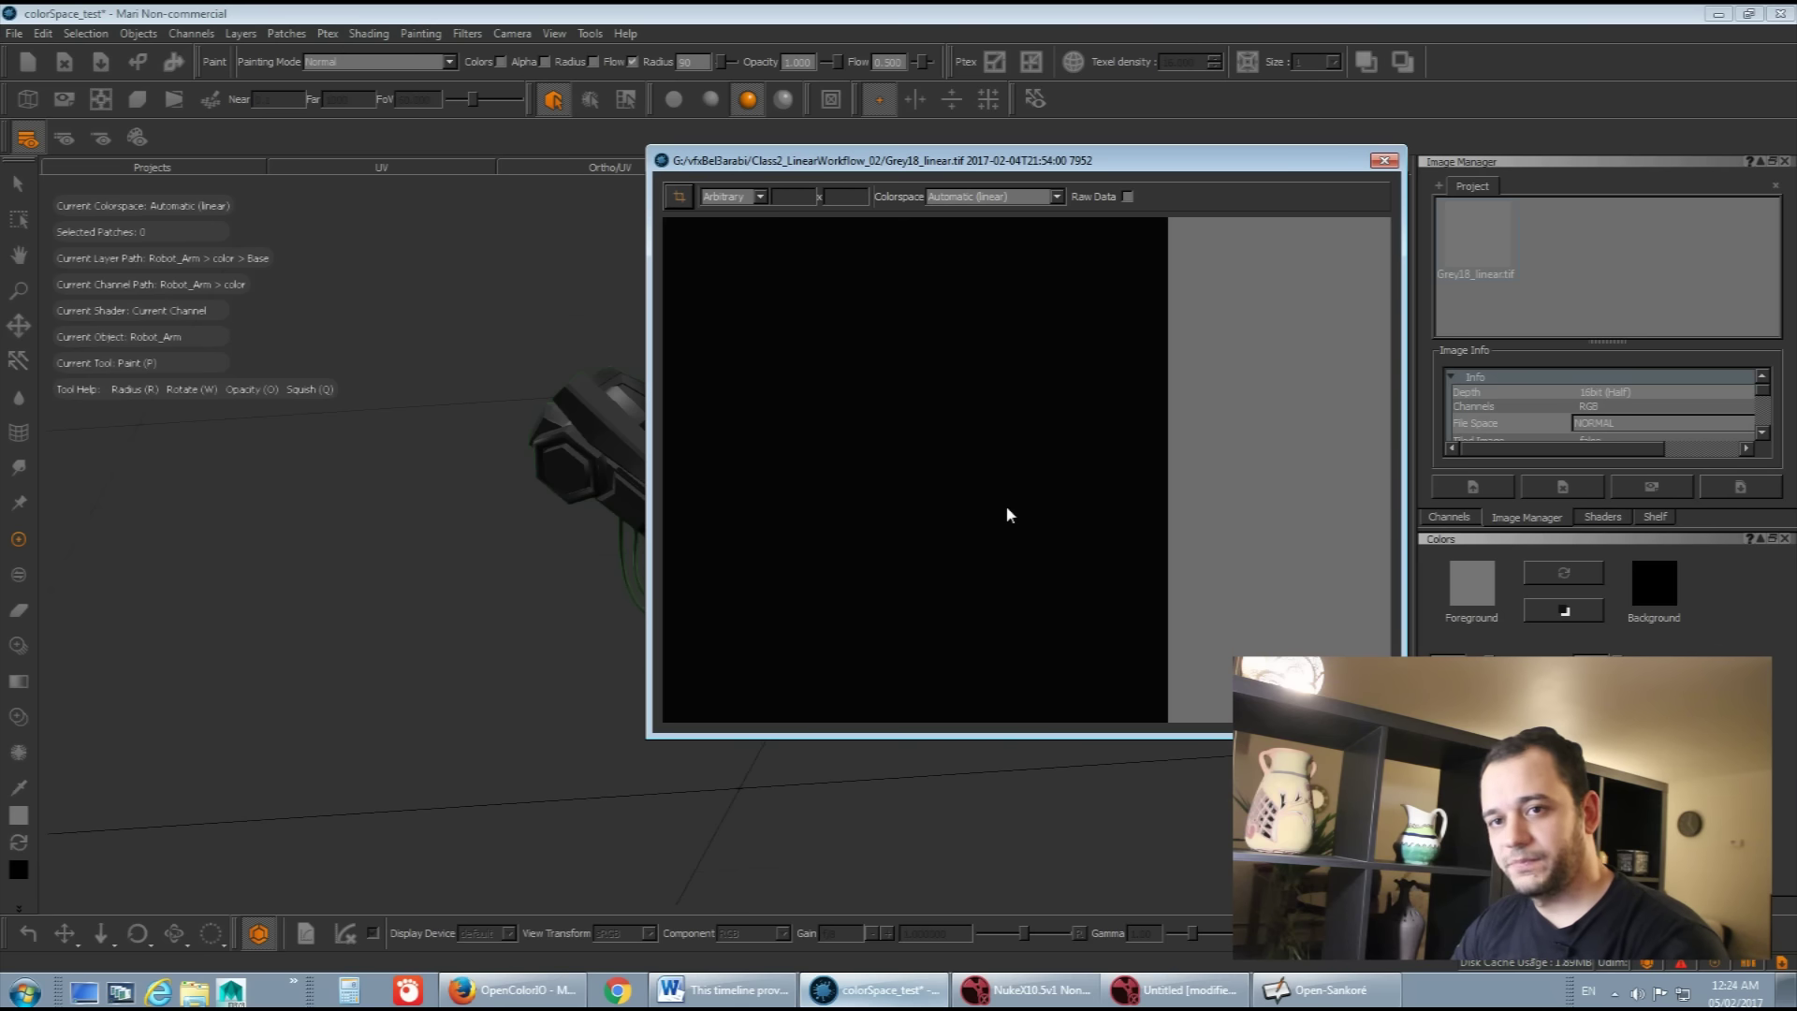
left_click(1385, 161)
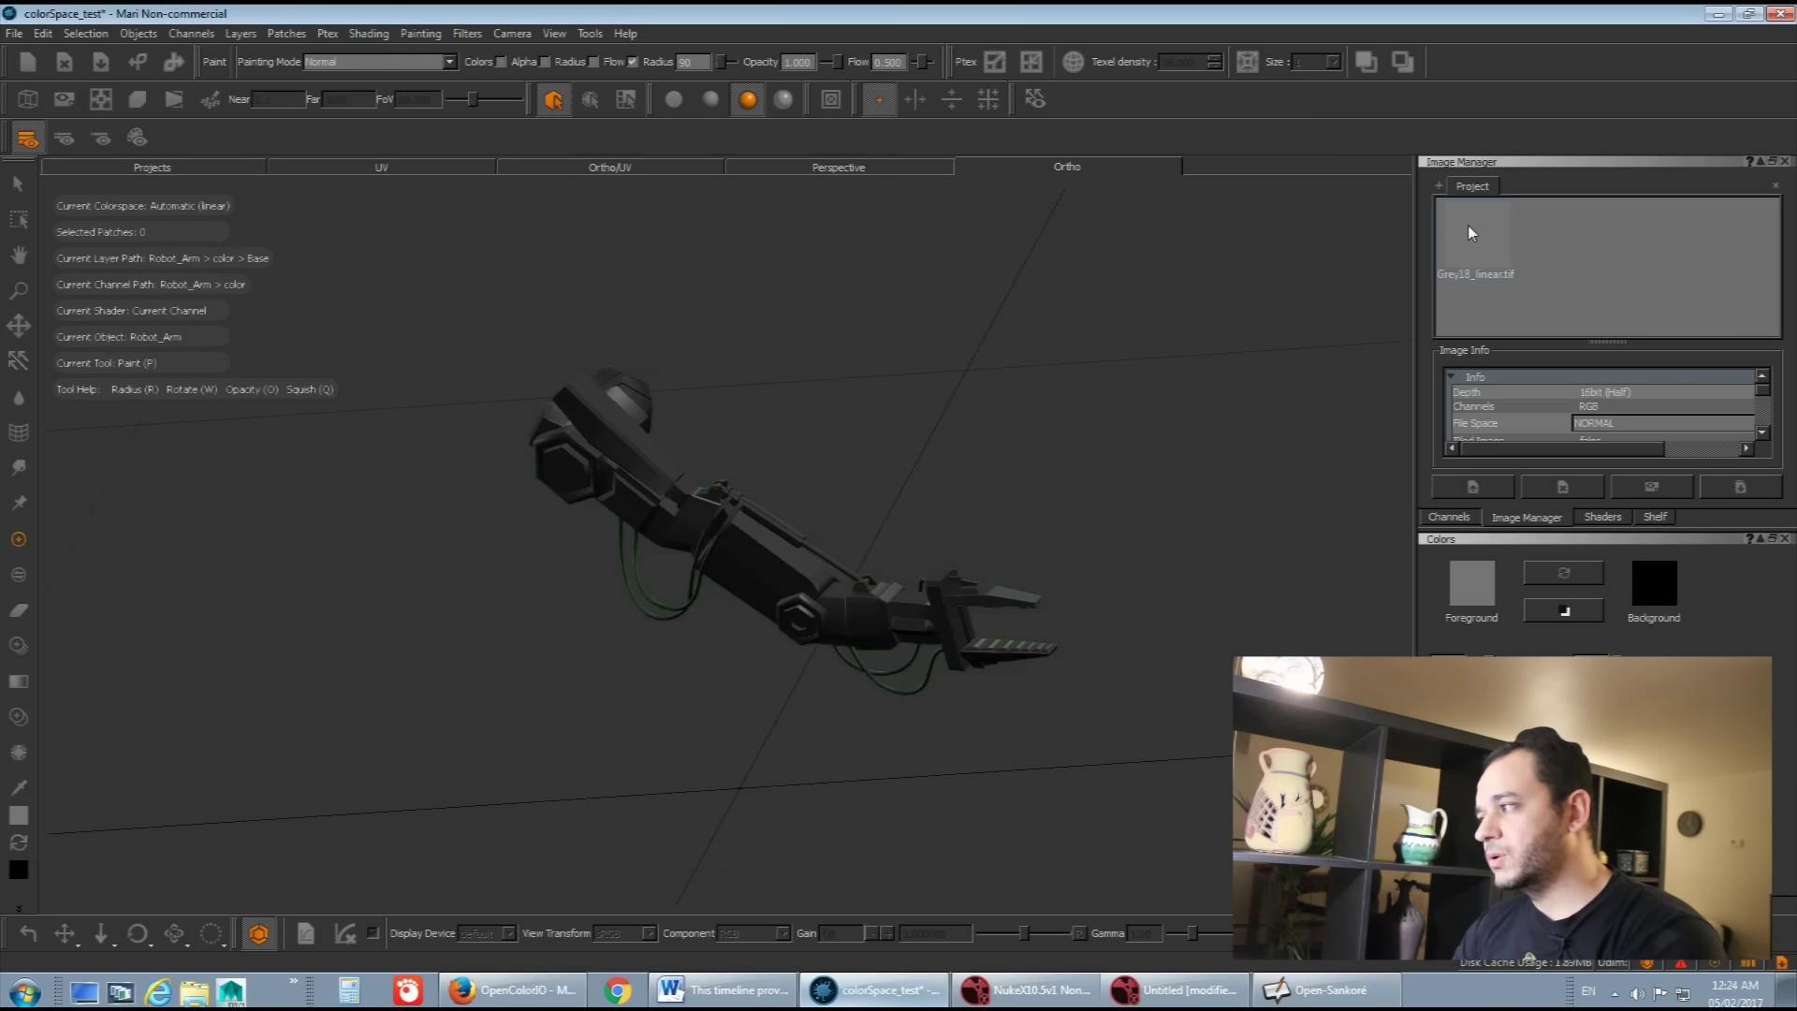
double_click(1464, 258)
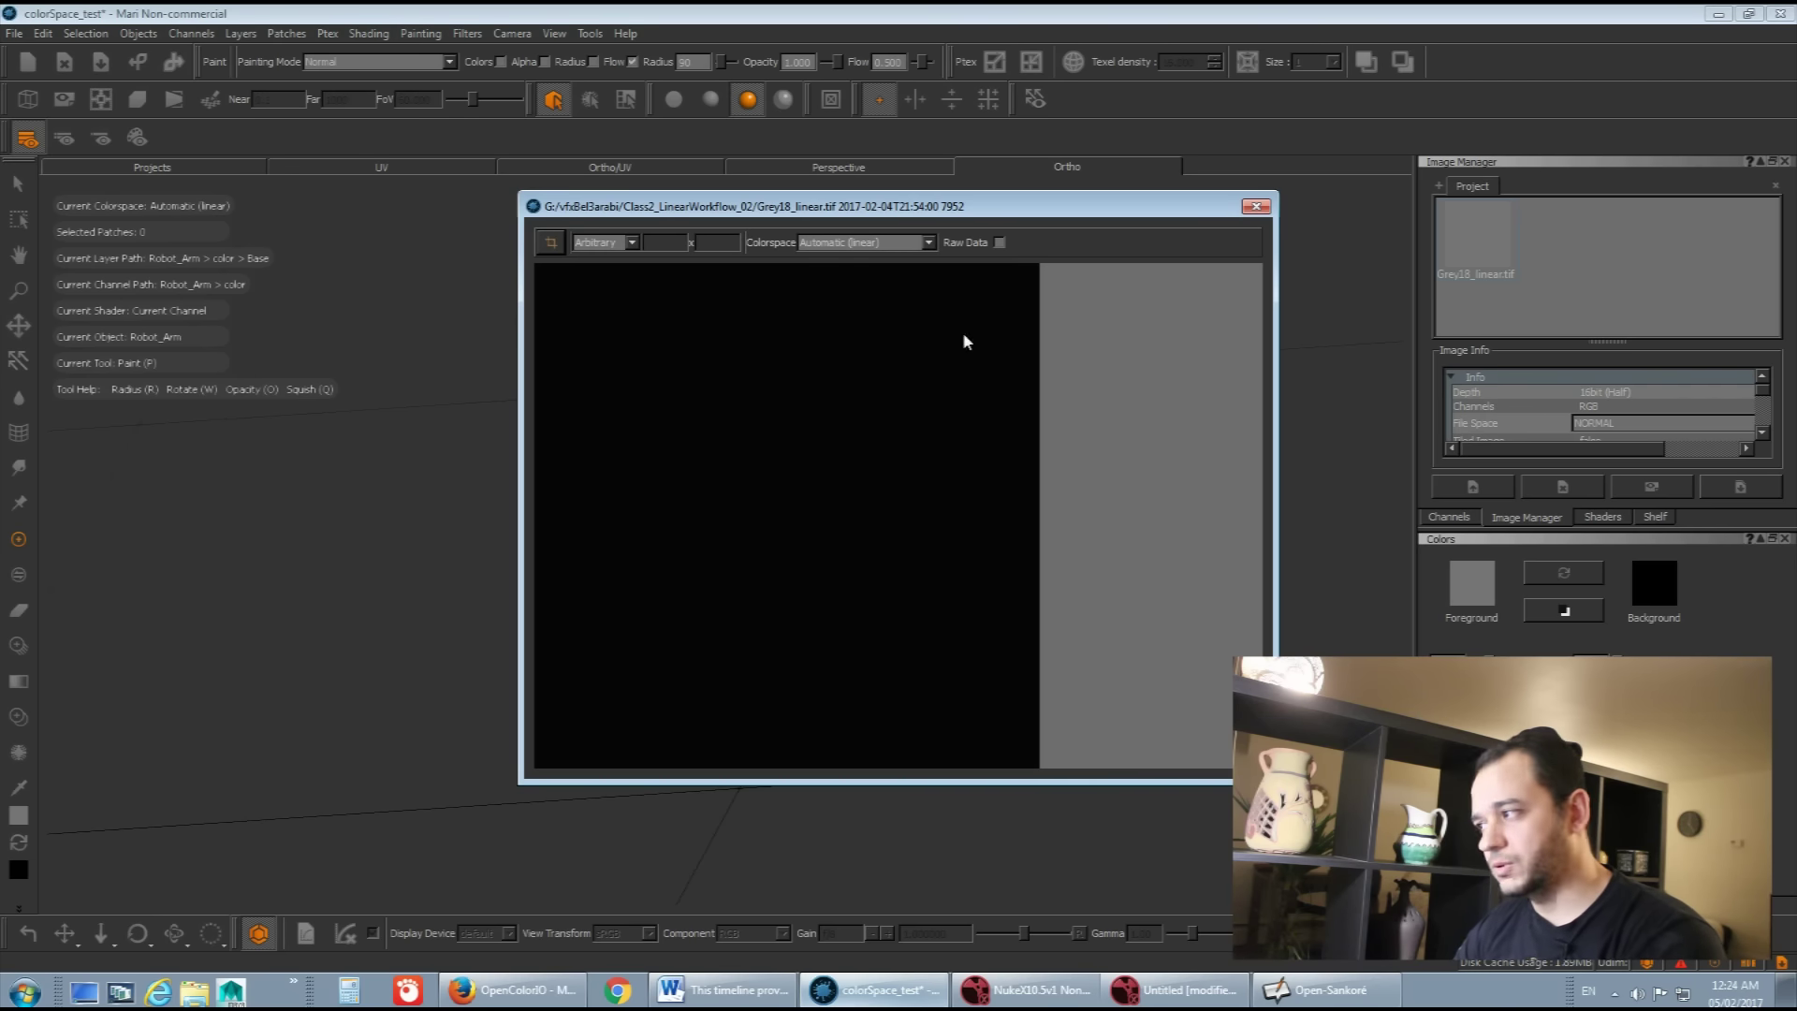
left_click(1255, 206)
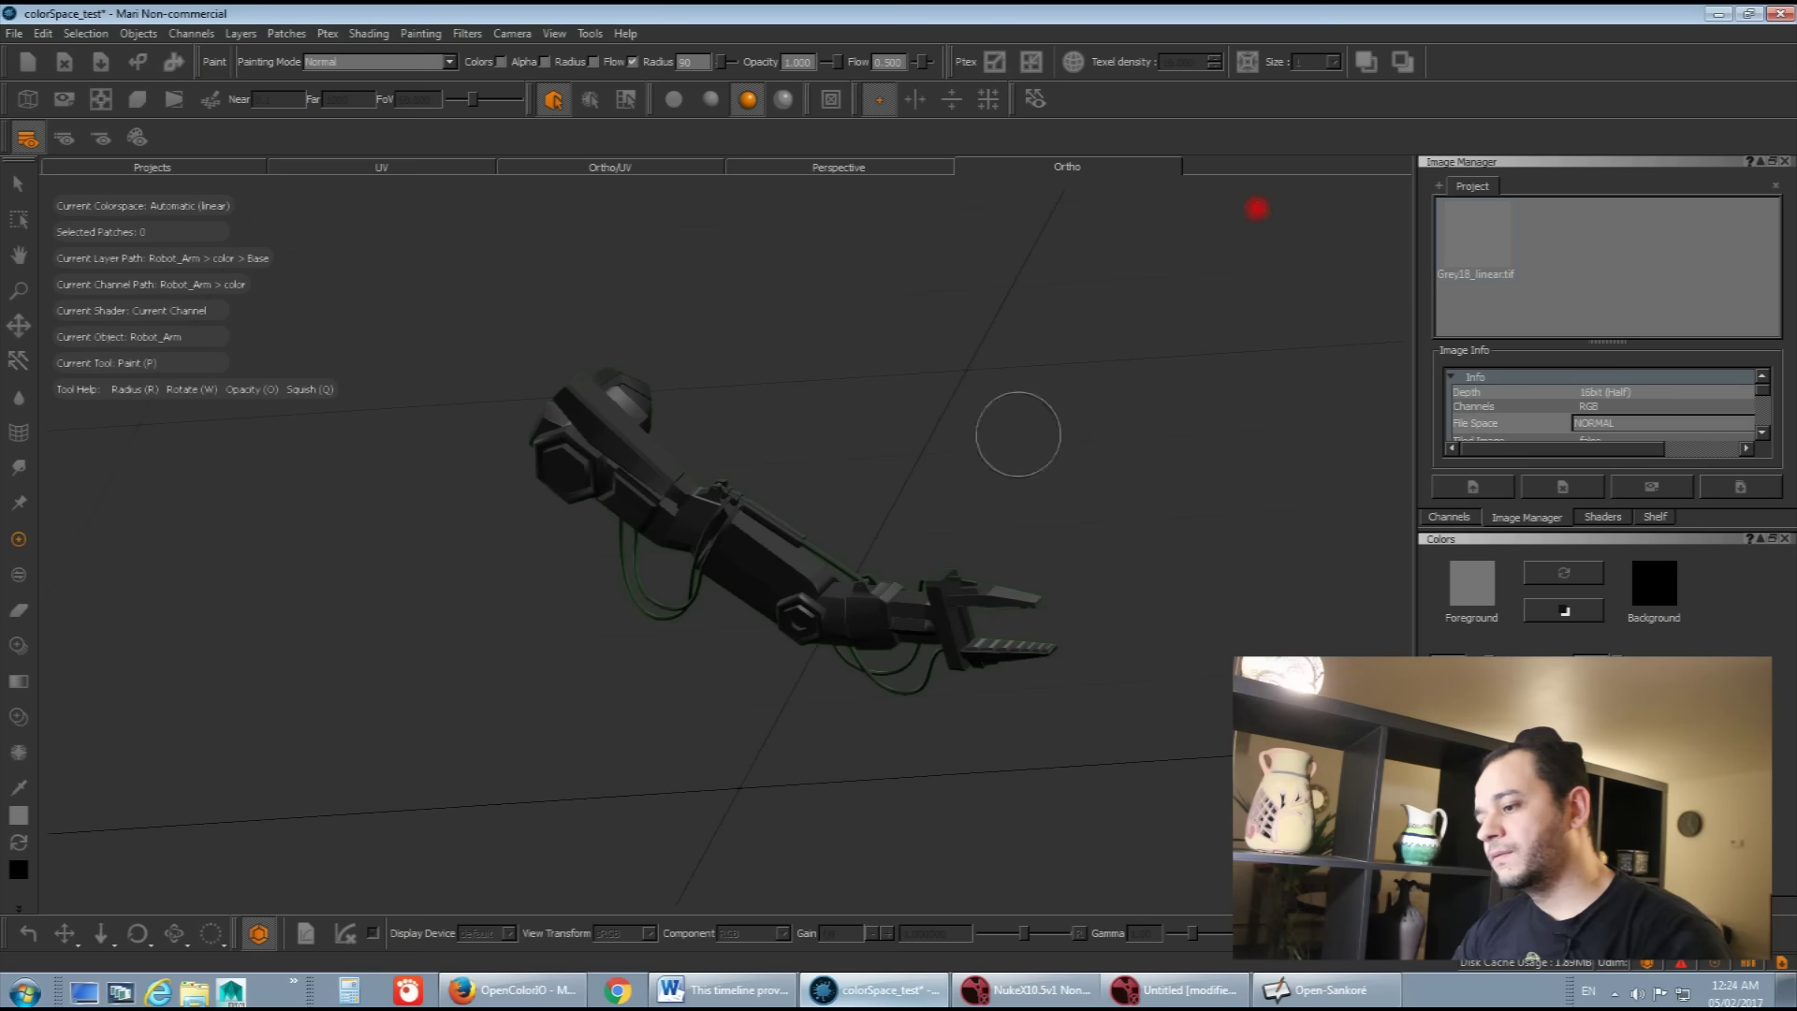
Step: Show the color management settings and set the current color profile to Colorspace
right_click(259, 945)
left_click(290, 230)
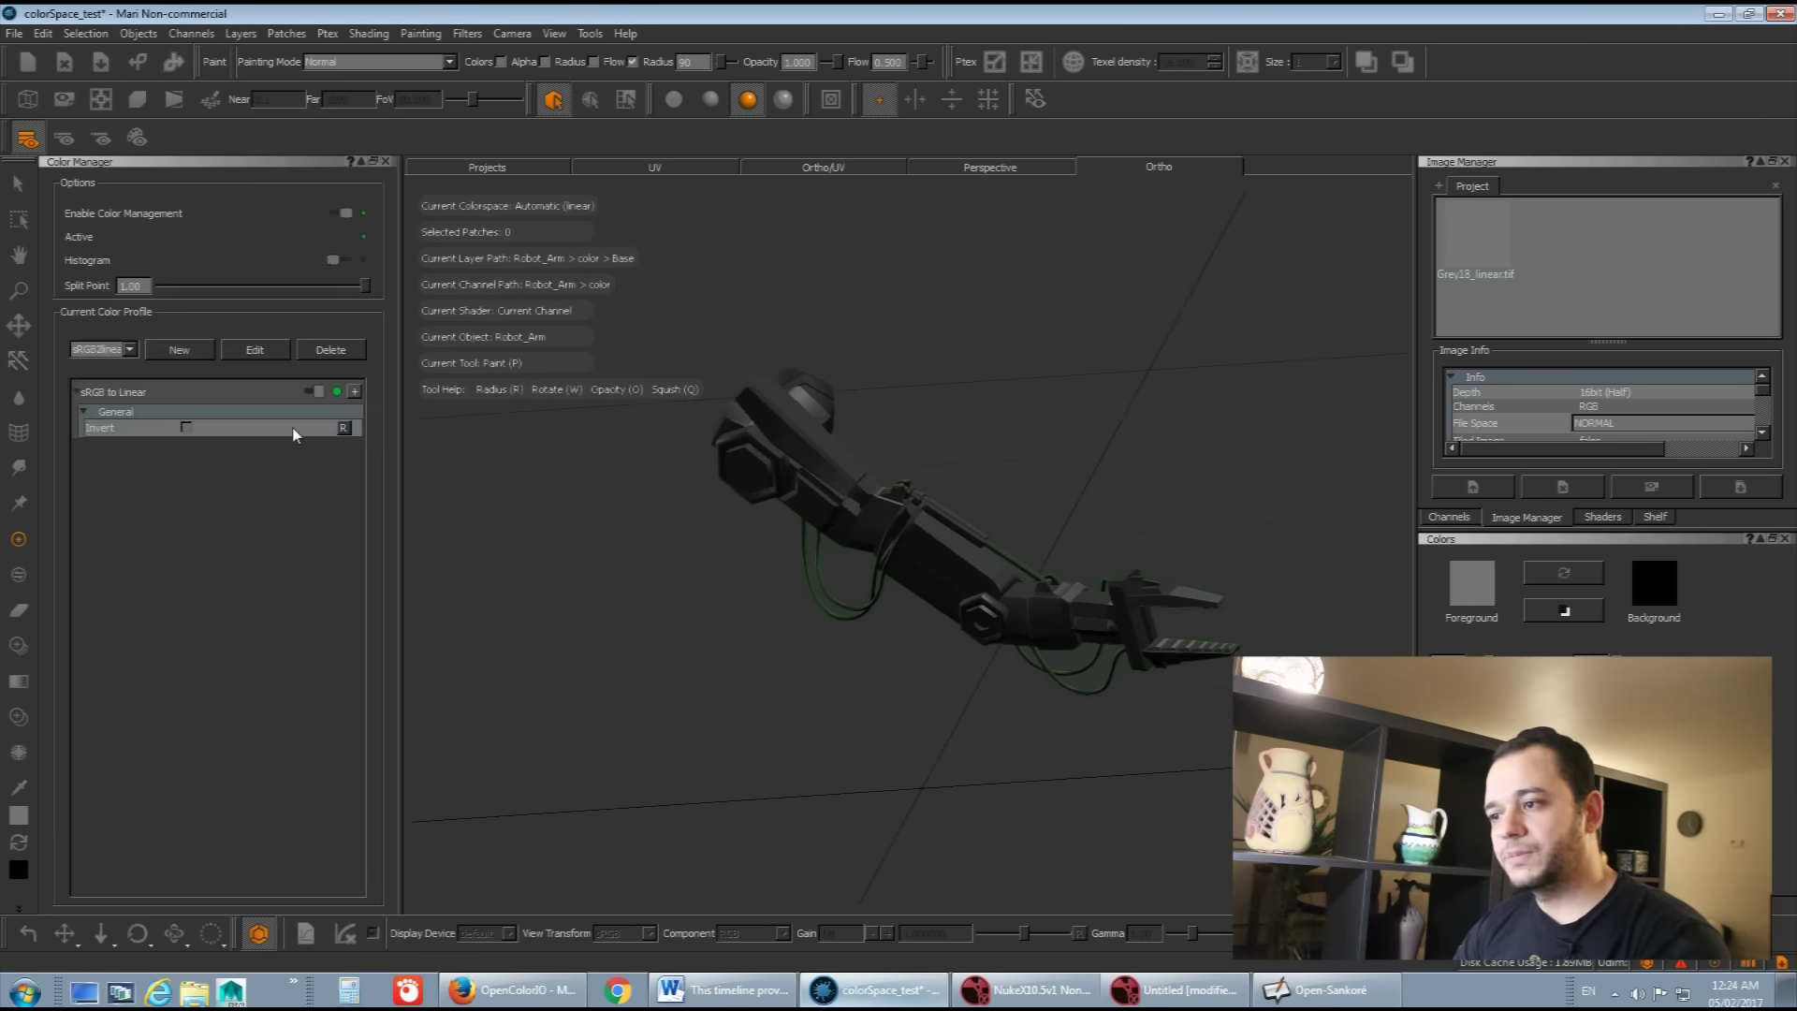
left_click(126, 349)
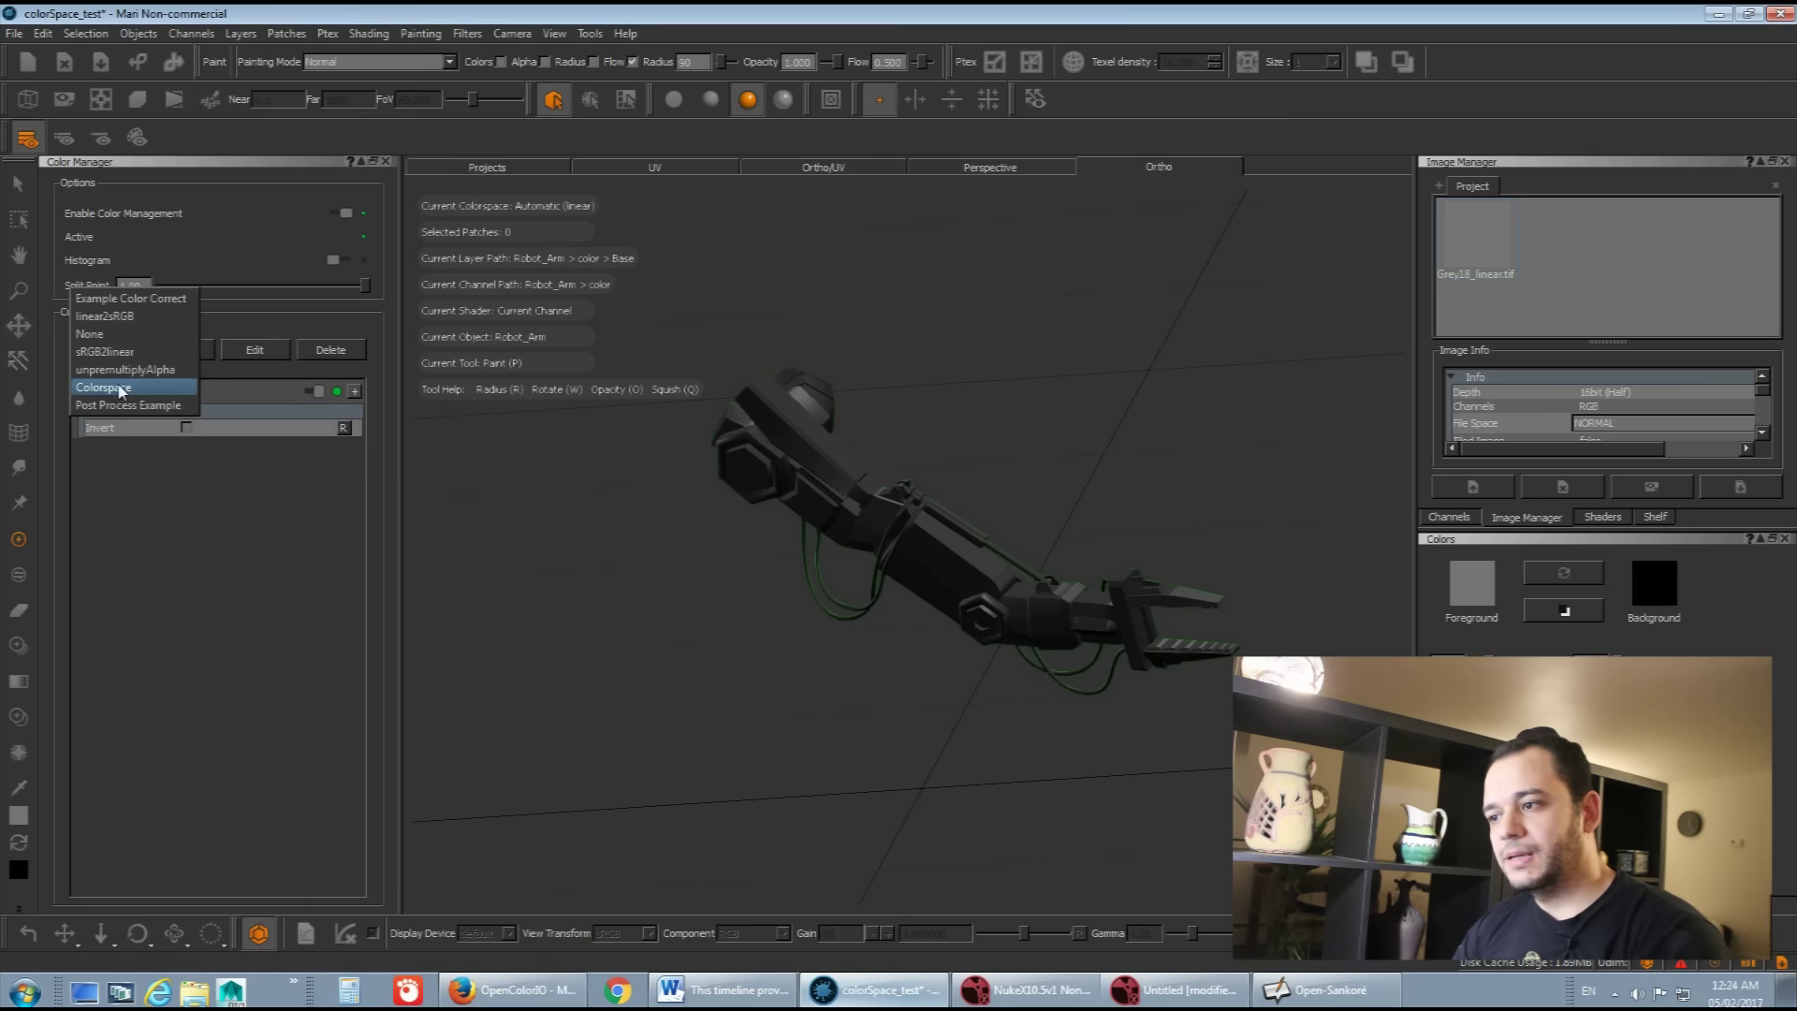
left_click(120, 388)
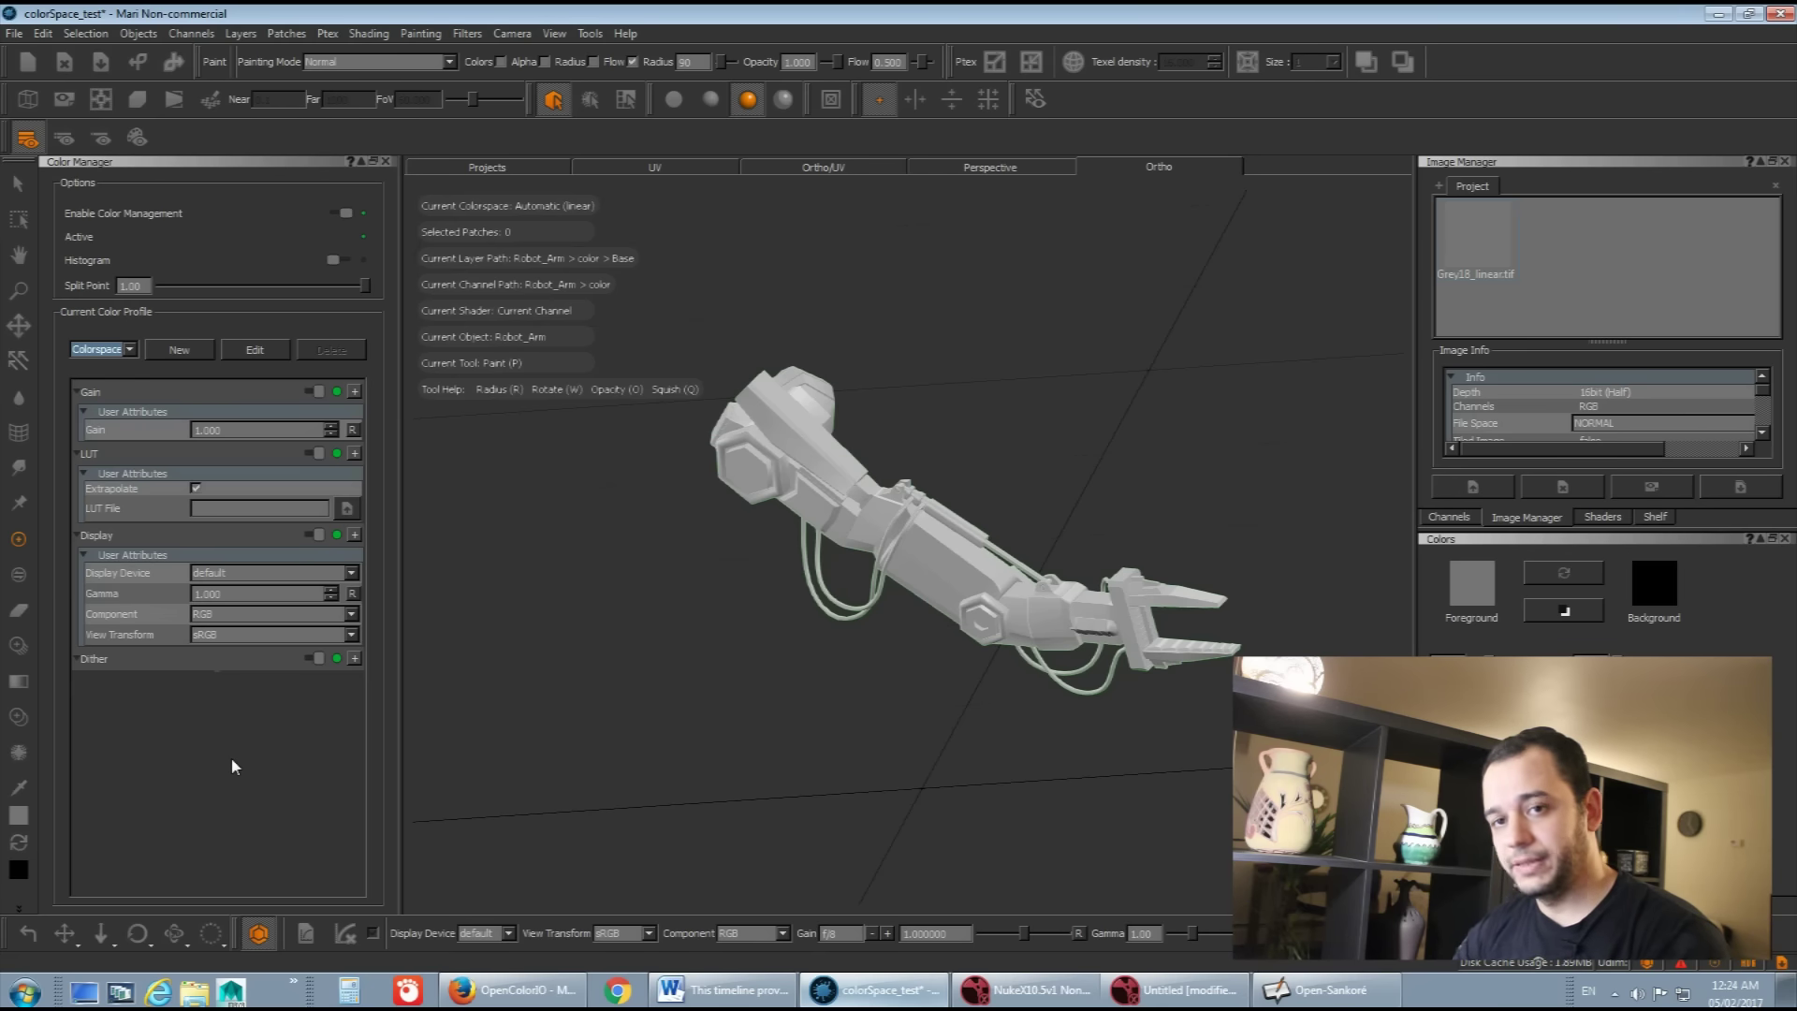
Step: Preview Grey18_linear.tif under the Colorspace profile and inspect the robot arm from another angle
left_click(1488, 237)
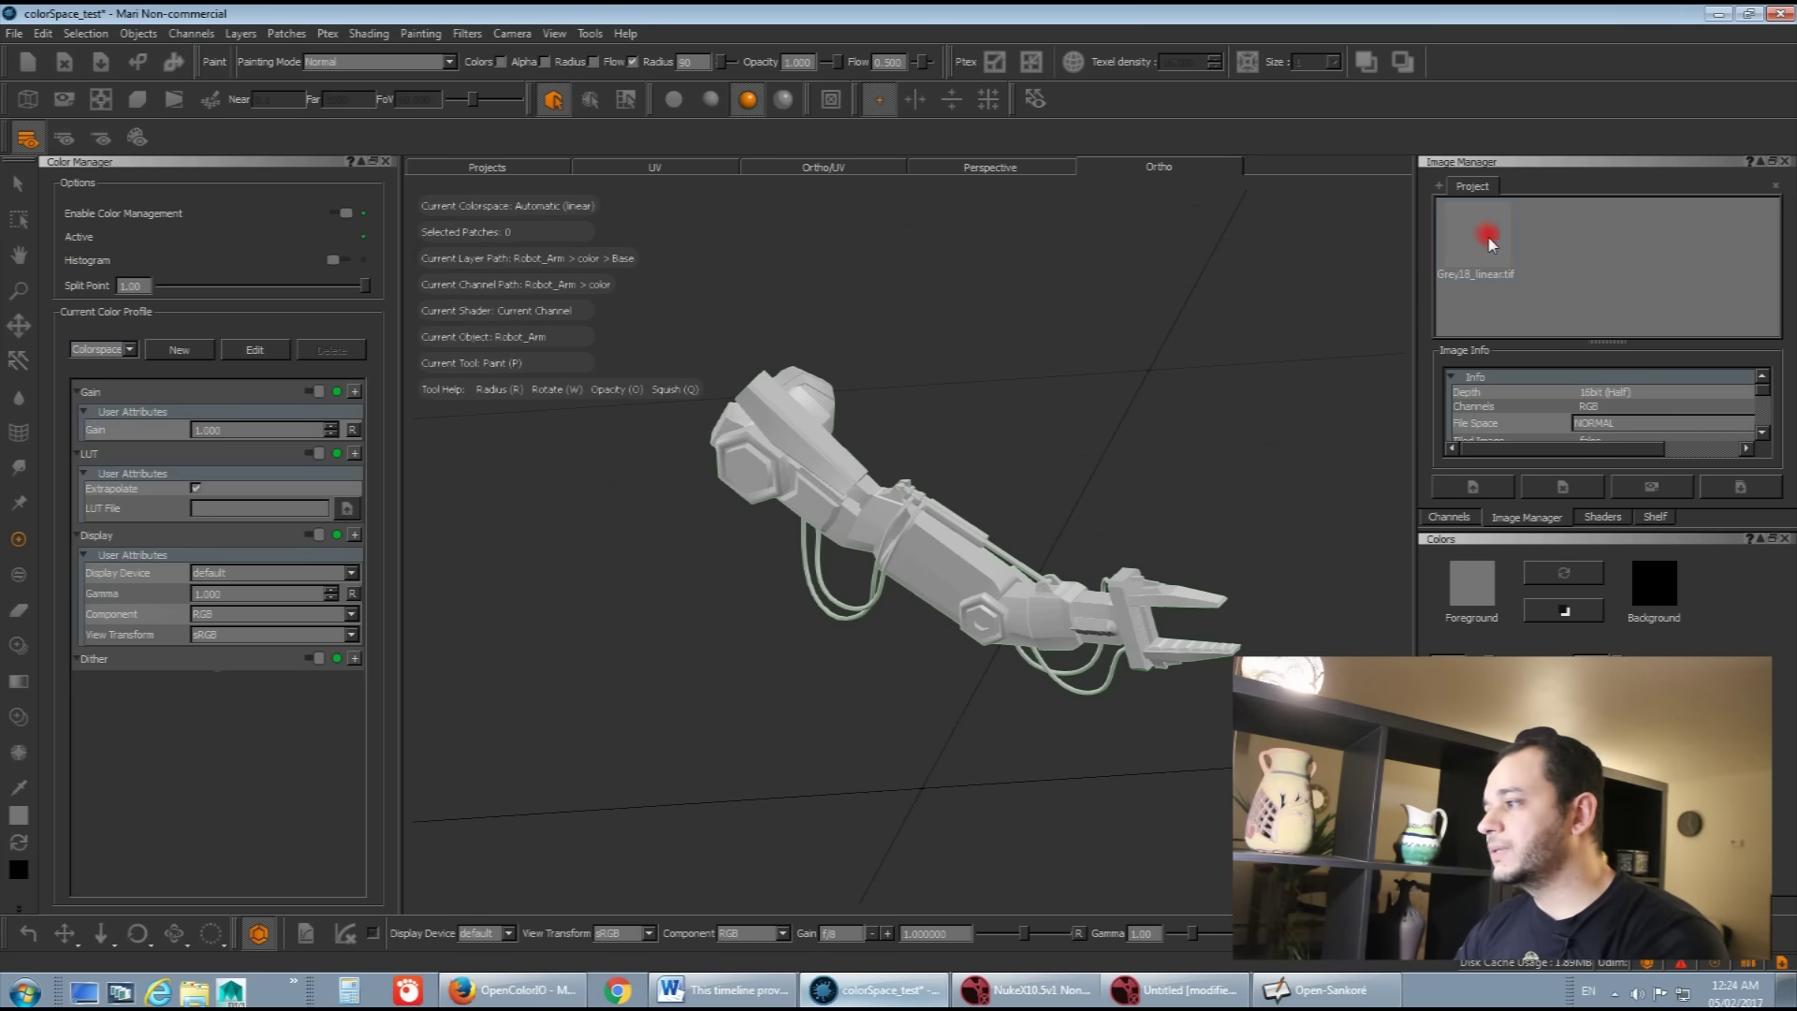
double_click(1488, 239)
left_click_drag(890, 206, 982, 163)
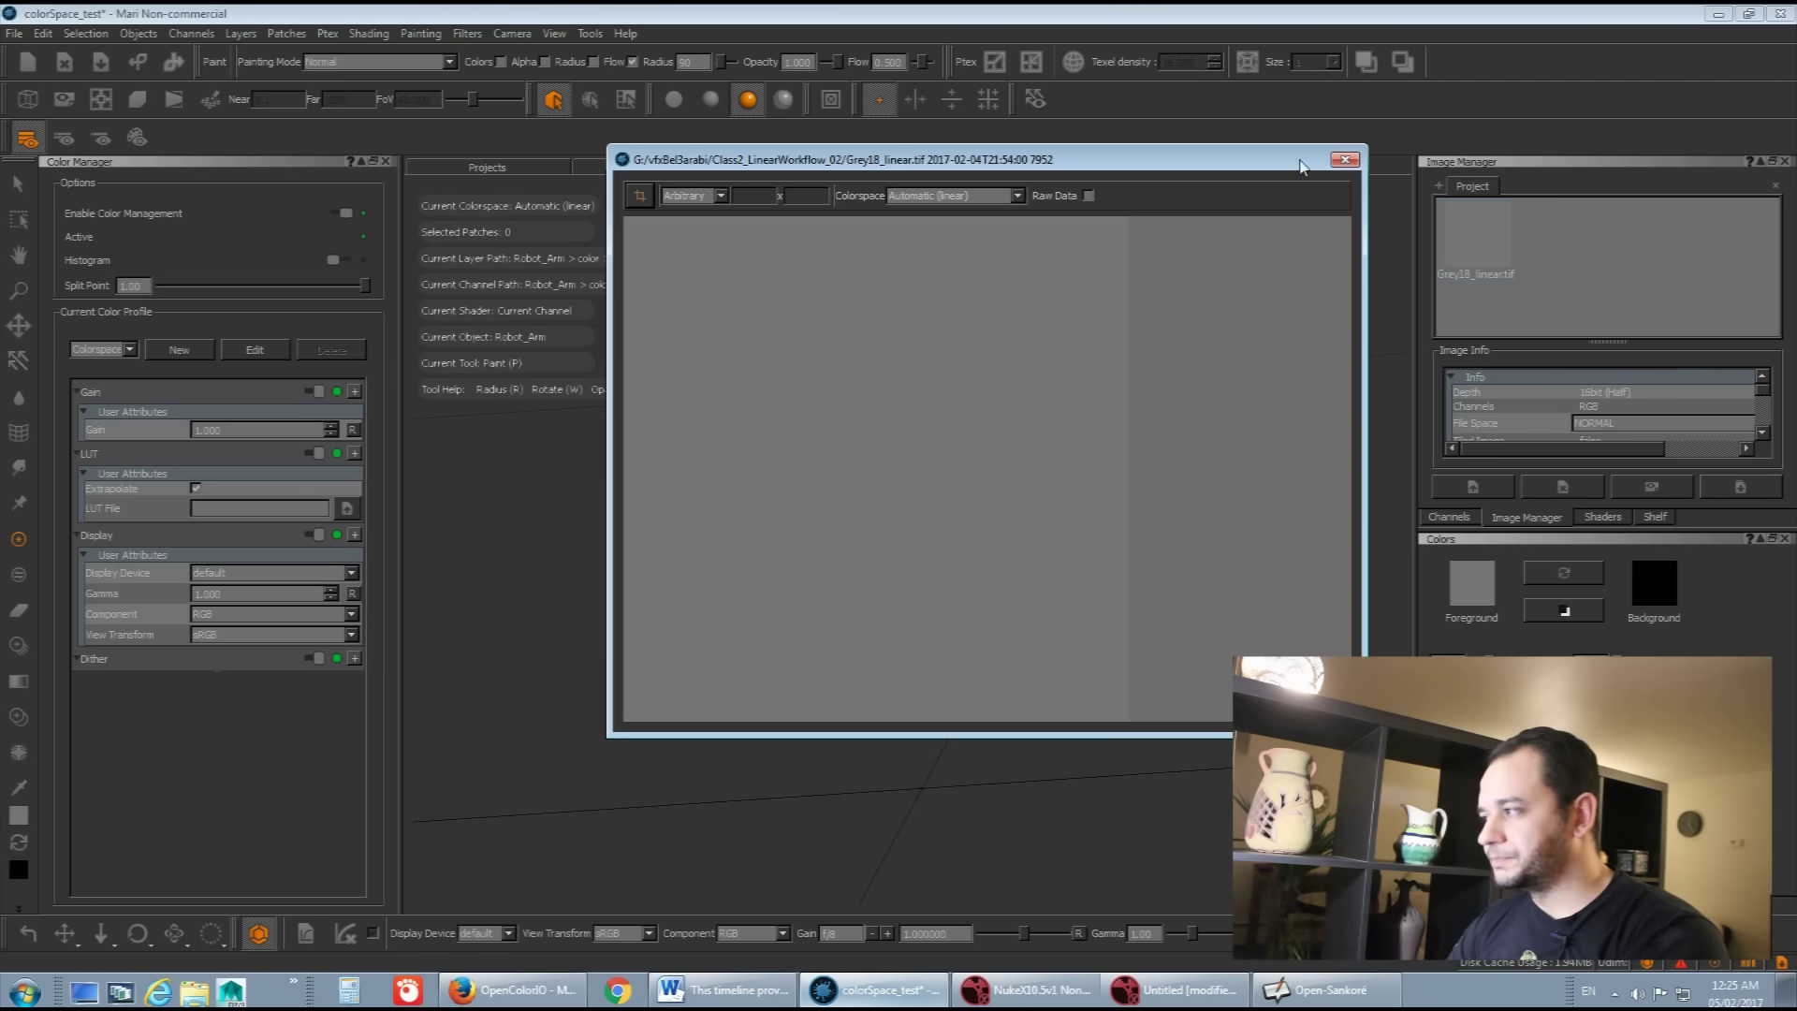
left_click(1345, 160)
mouse_move(936, 646)
left_mouse_down()
mouse_move(1045, 632)
mouse_move(1173, 655)
left_mouse_up()
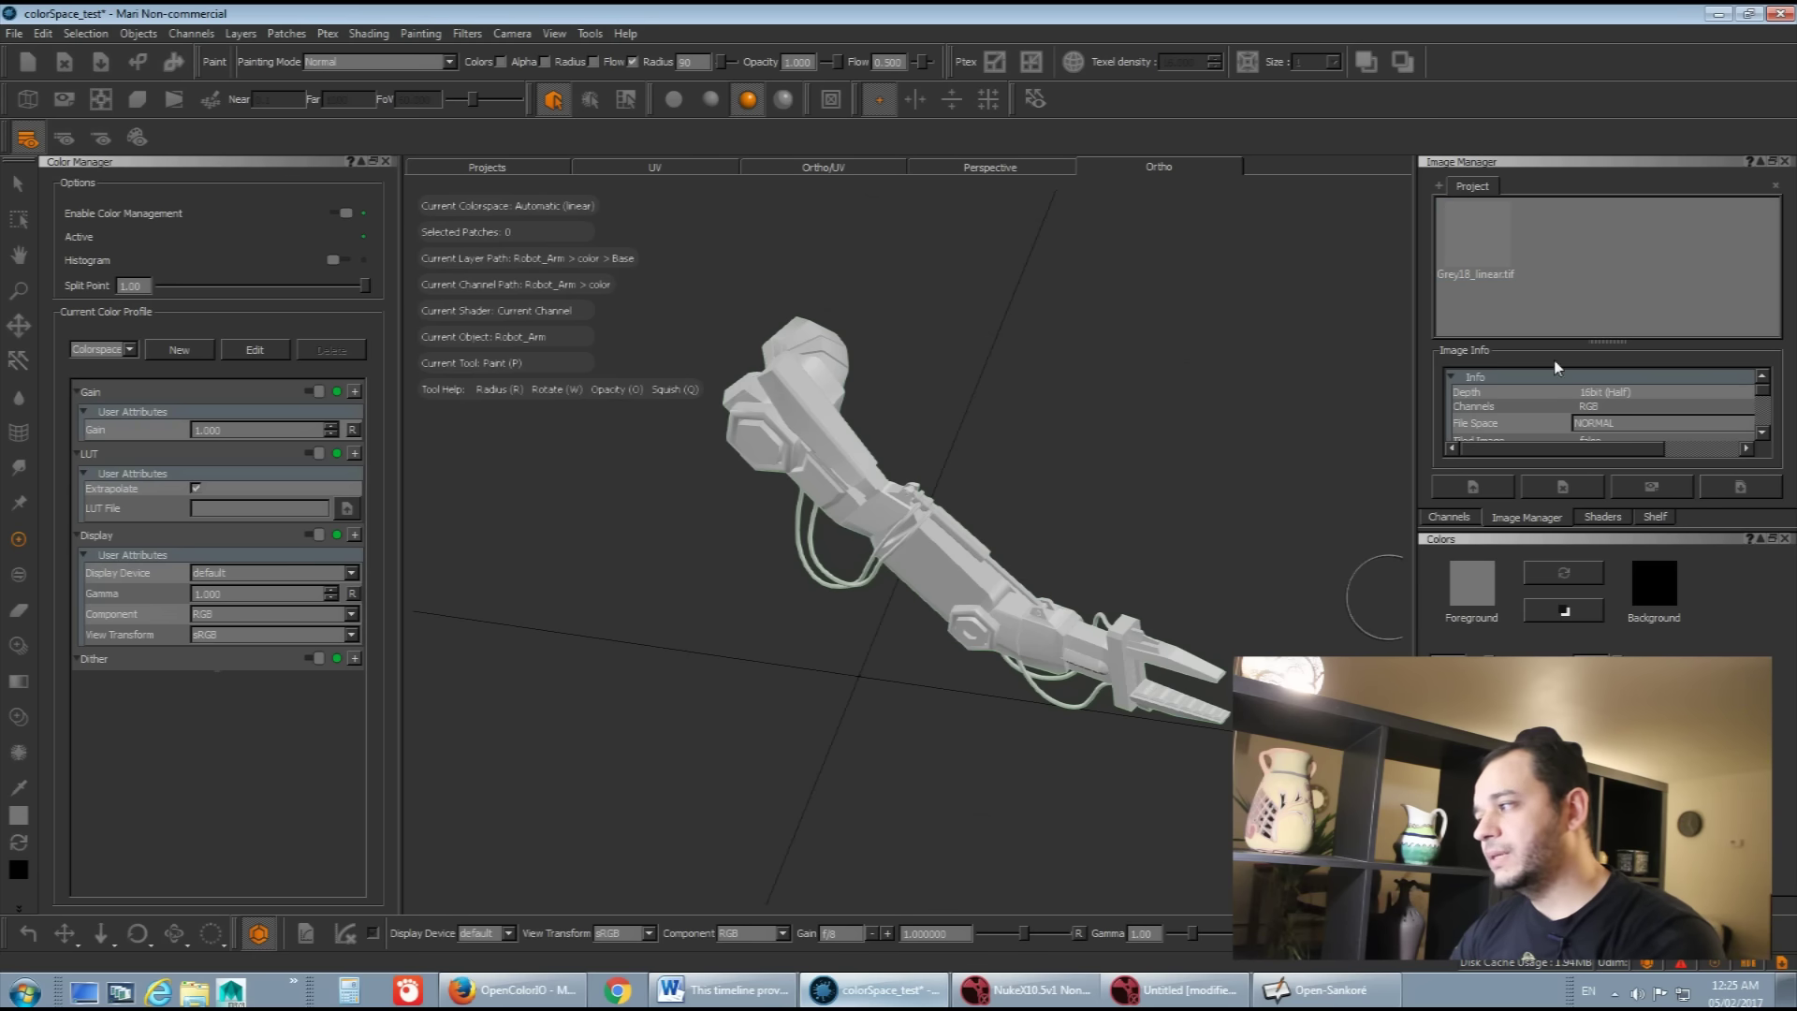
Step: Load the Rust0134_2_M.jpg texture into the project's image collection
double_click(1602, 267)
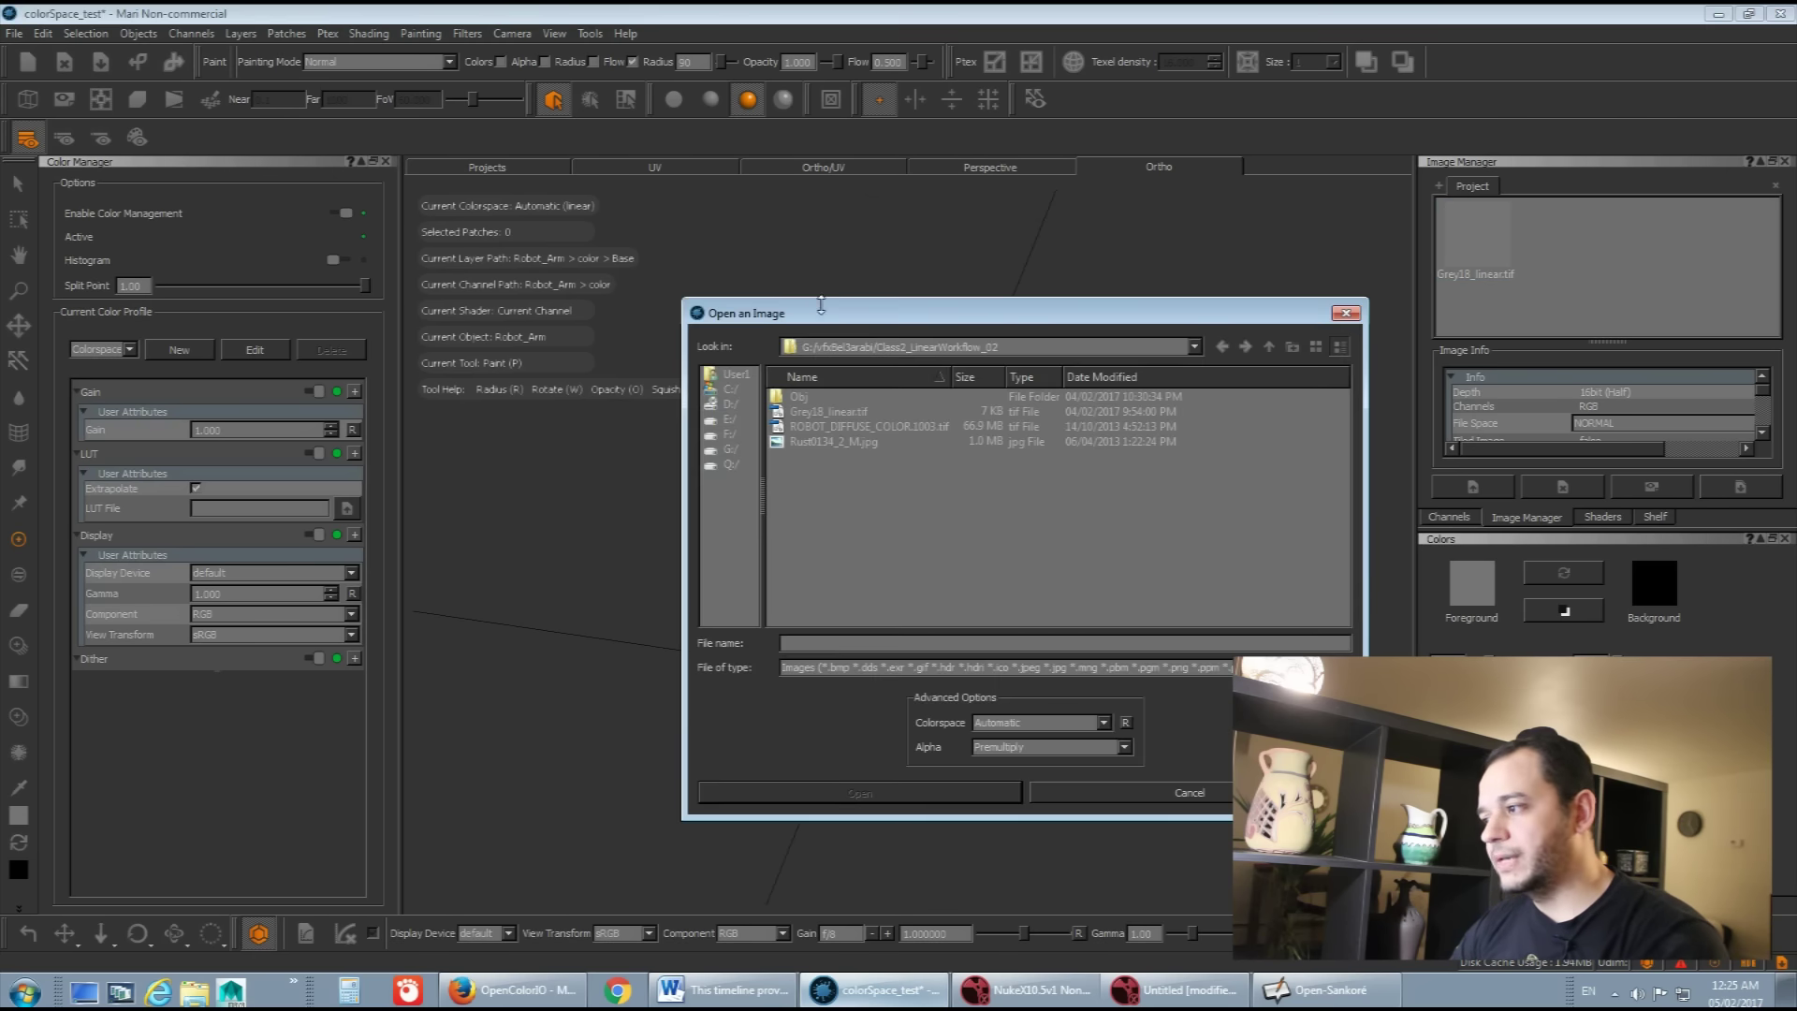
left_click(801, 372)
left_click(830, 722)
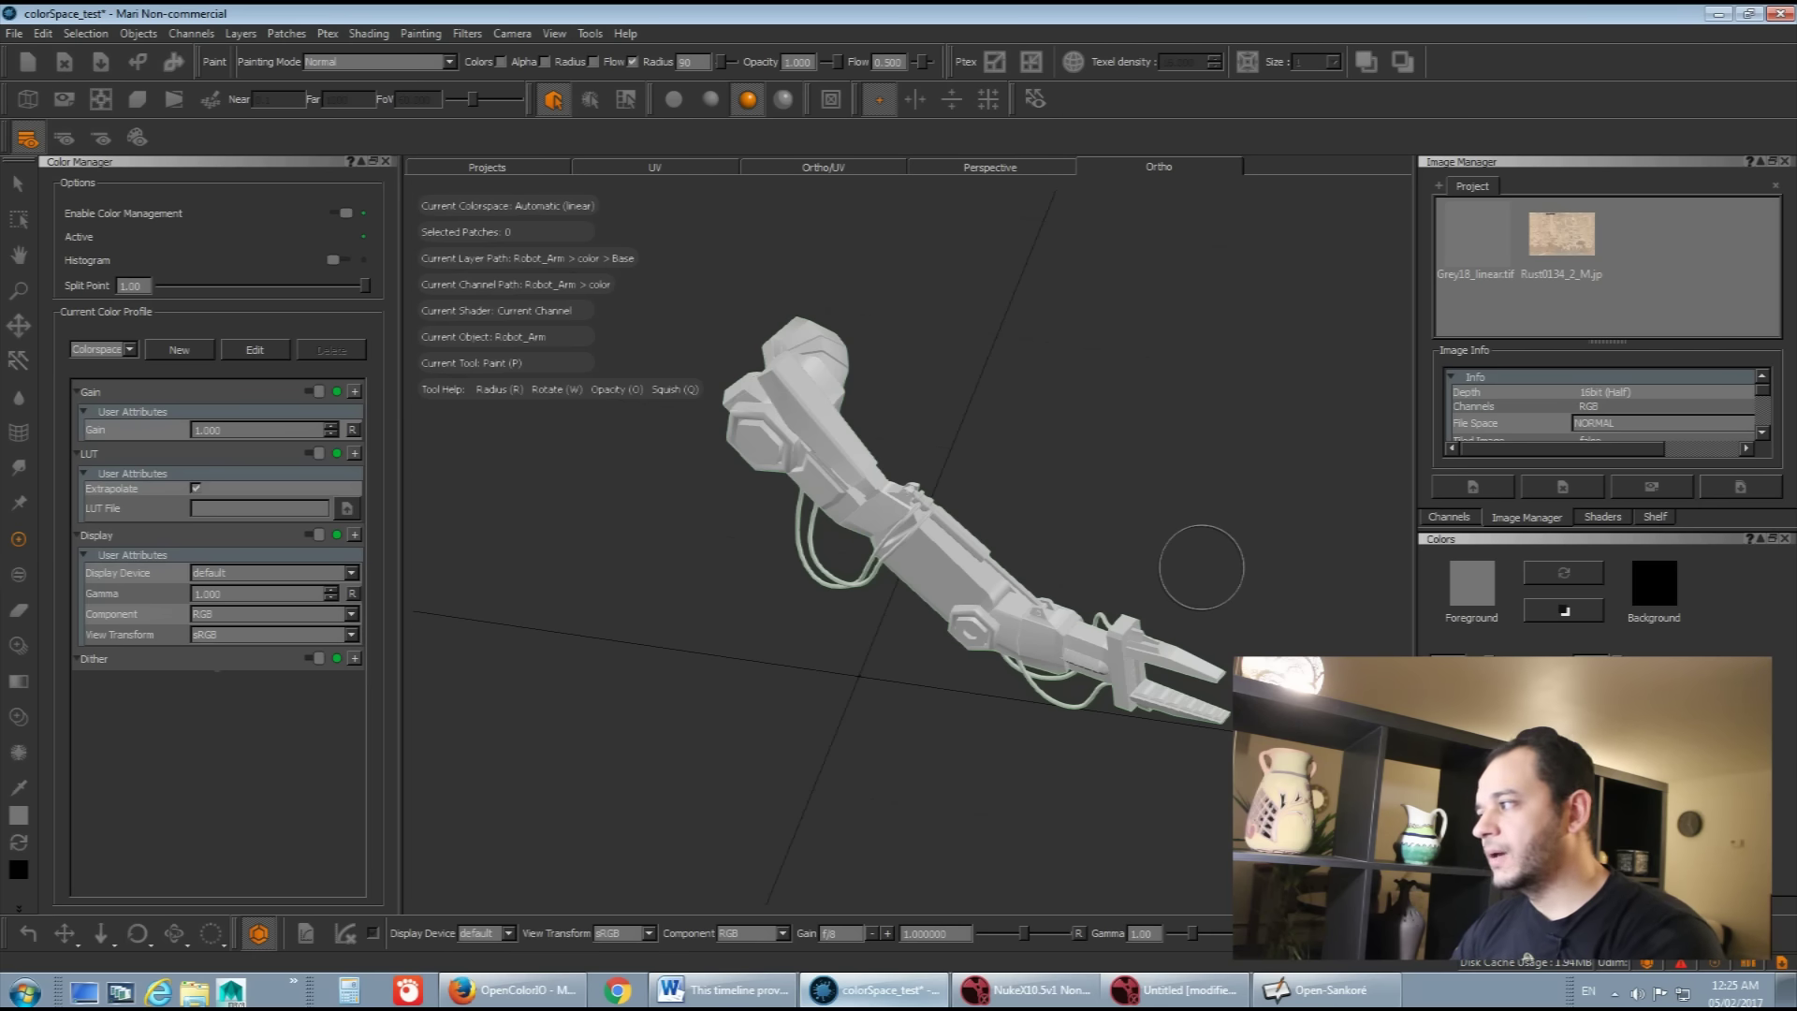
Step: Preview the Rust0134_2_M.jpg texture and set its colorspace to sRGB
double_click(1553, 239)
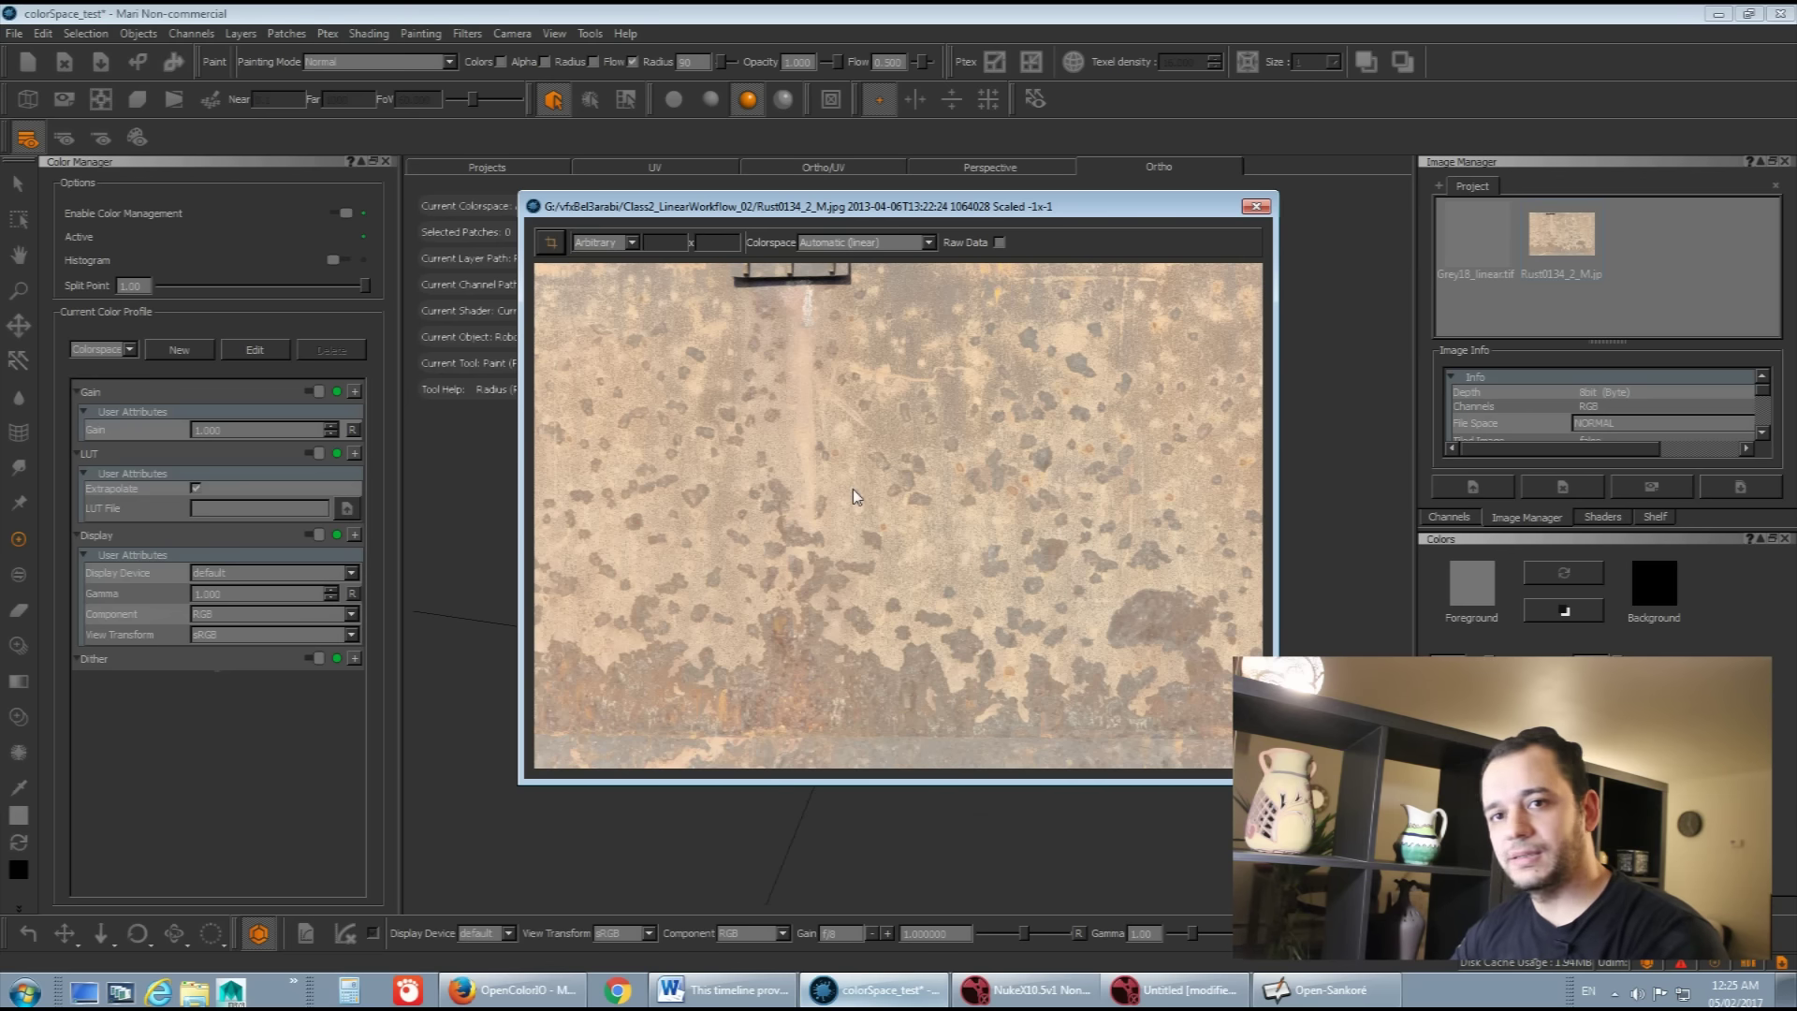
left_click(845, 241)
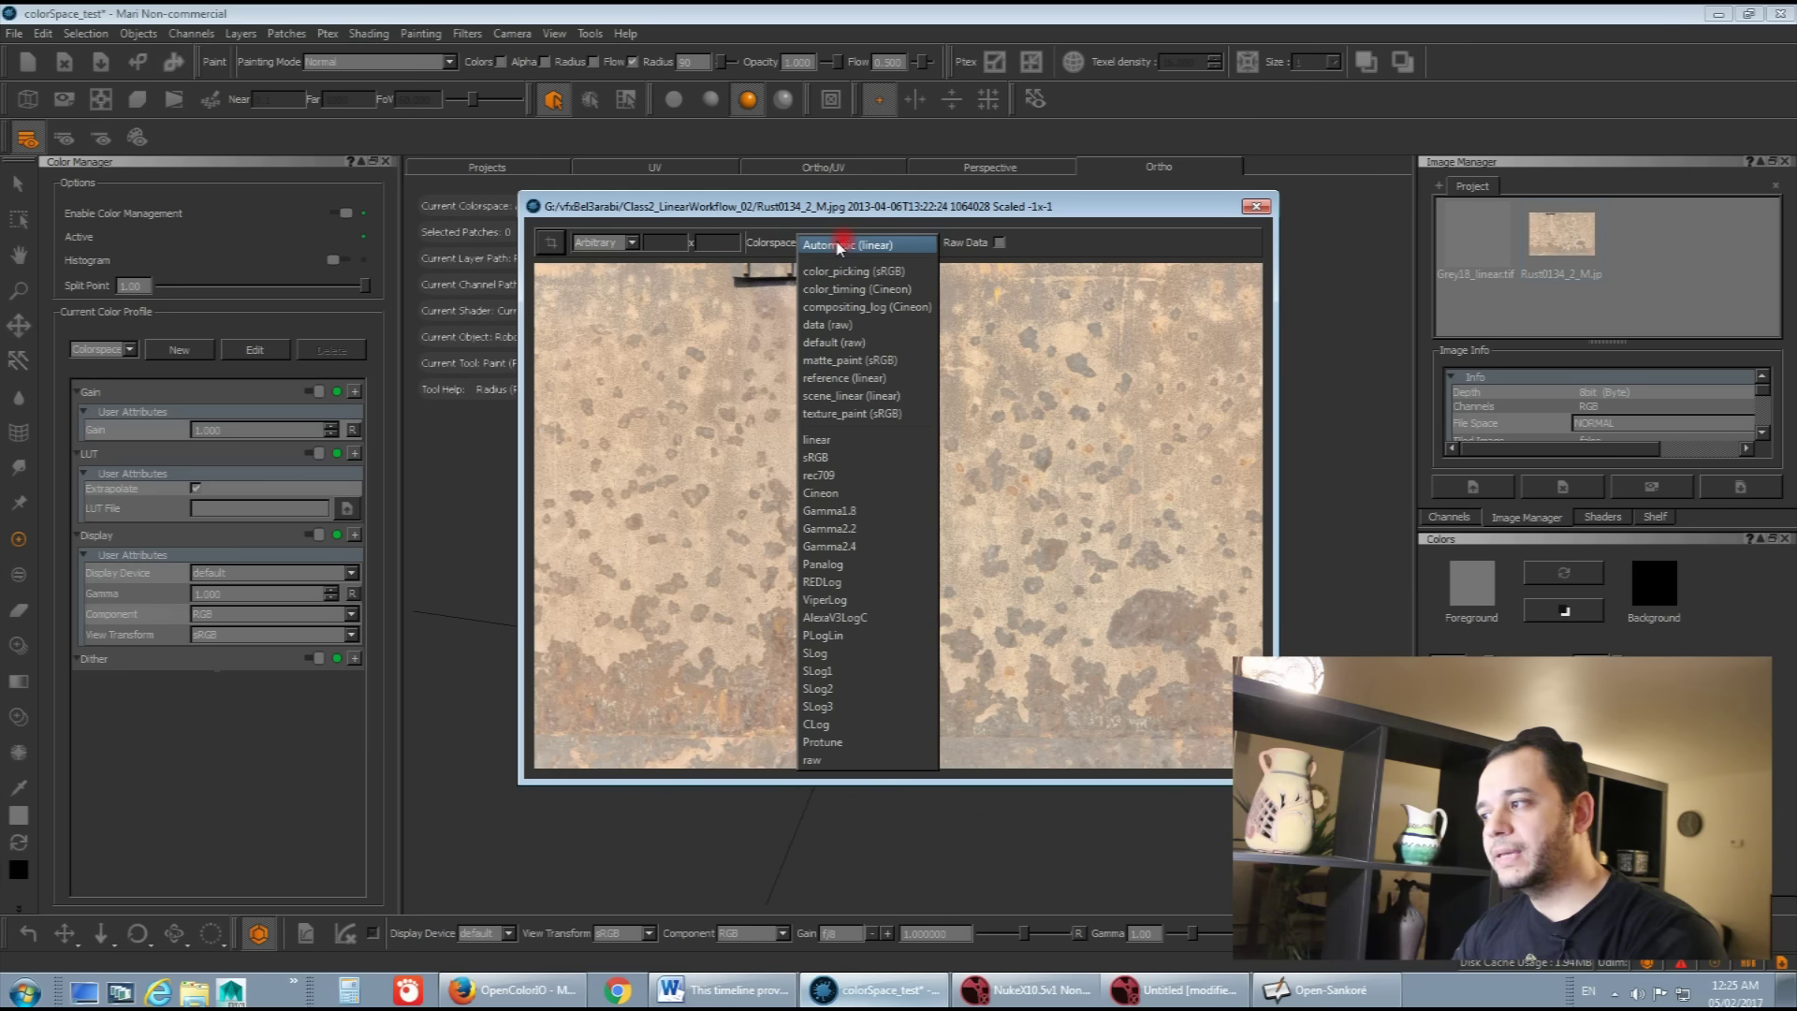
left_click(828, 459)
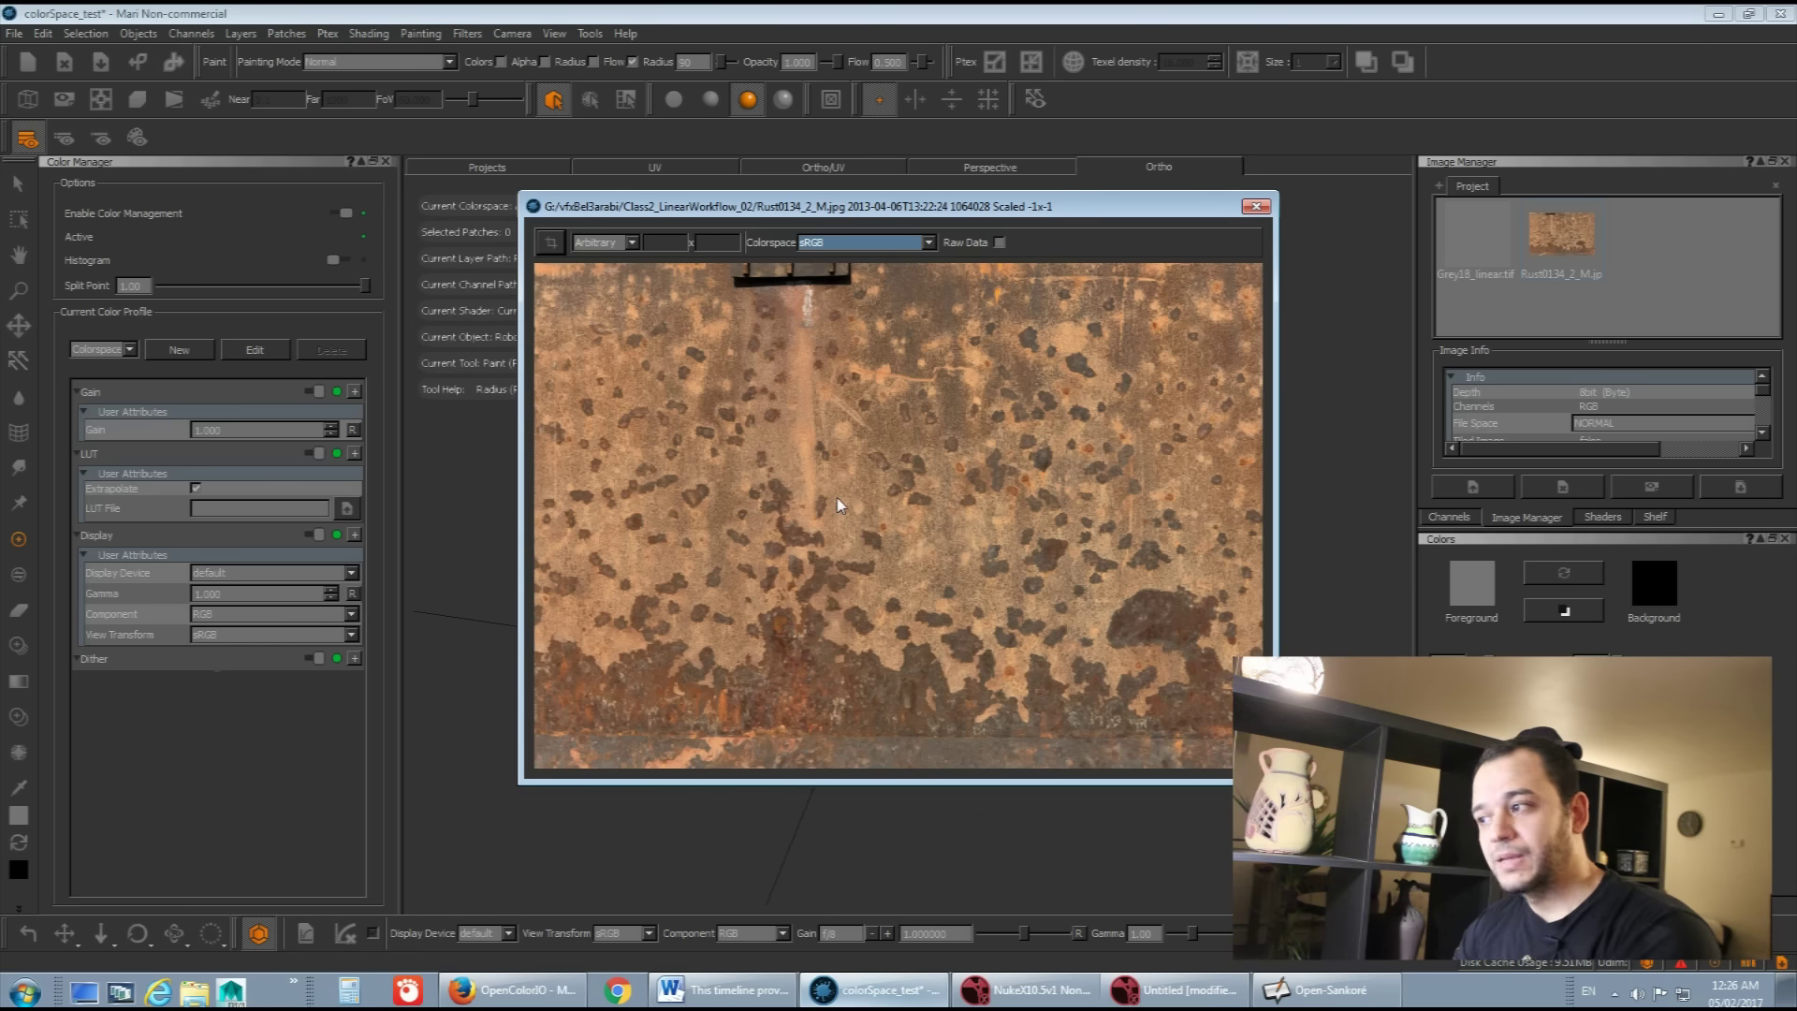
left_click(1254, 206)
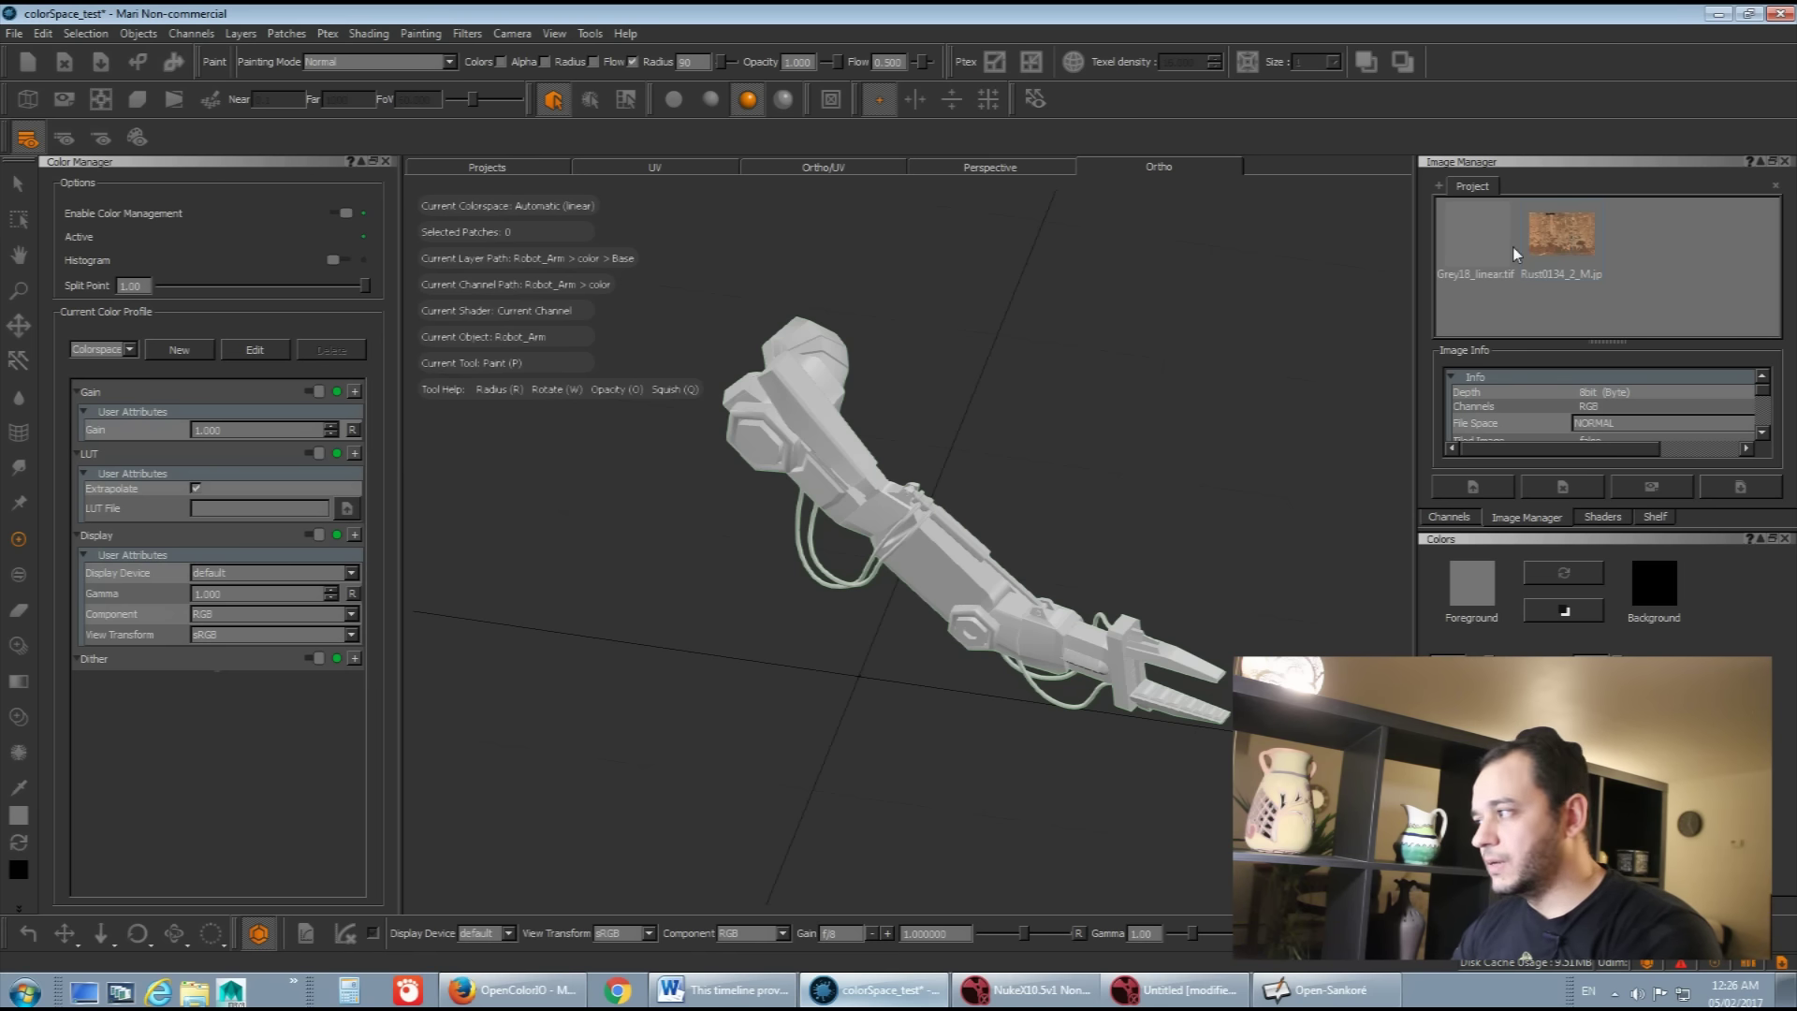
Step: Use Paint Through with the rust texture placed over the robot arm and enlarge it to cover the whole view
left_click(18, 645)
mouse_move(1533, 246)
left_mouse_down()
mouse_move(1498, 296)
mouse_move(975, 548)
mouse_move(899, 506)
mouse_move(885, 520)
mouse_move(922, 576)
mouse_move(888, 598)
mouse_move(949, 603)
mouse_move(944, 547)
mouse_move(919, 579)
mouse_move(897, 547)
mouse_move(916, 539)
mouse_move(981, 604)
left_mouse_up()
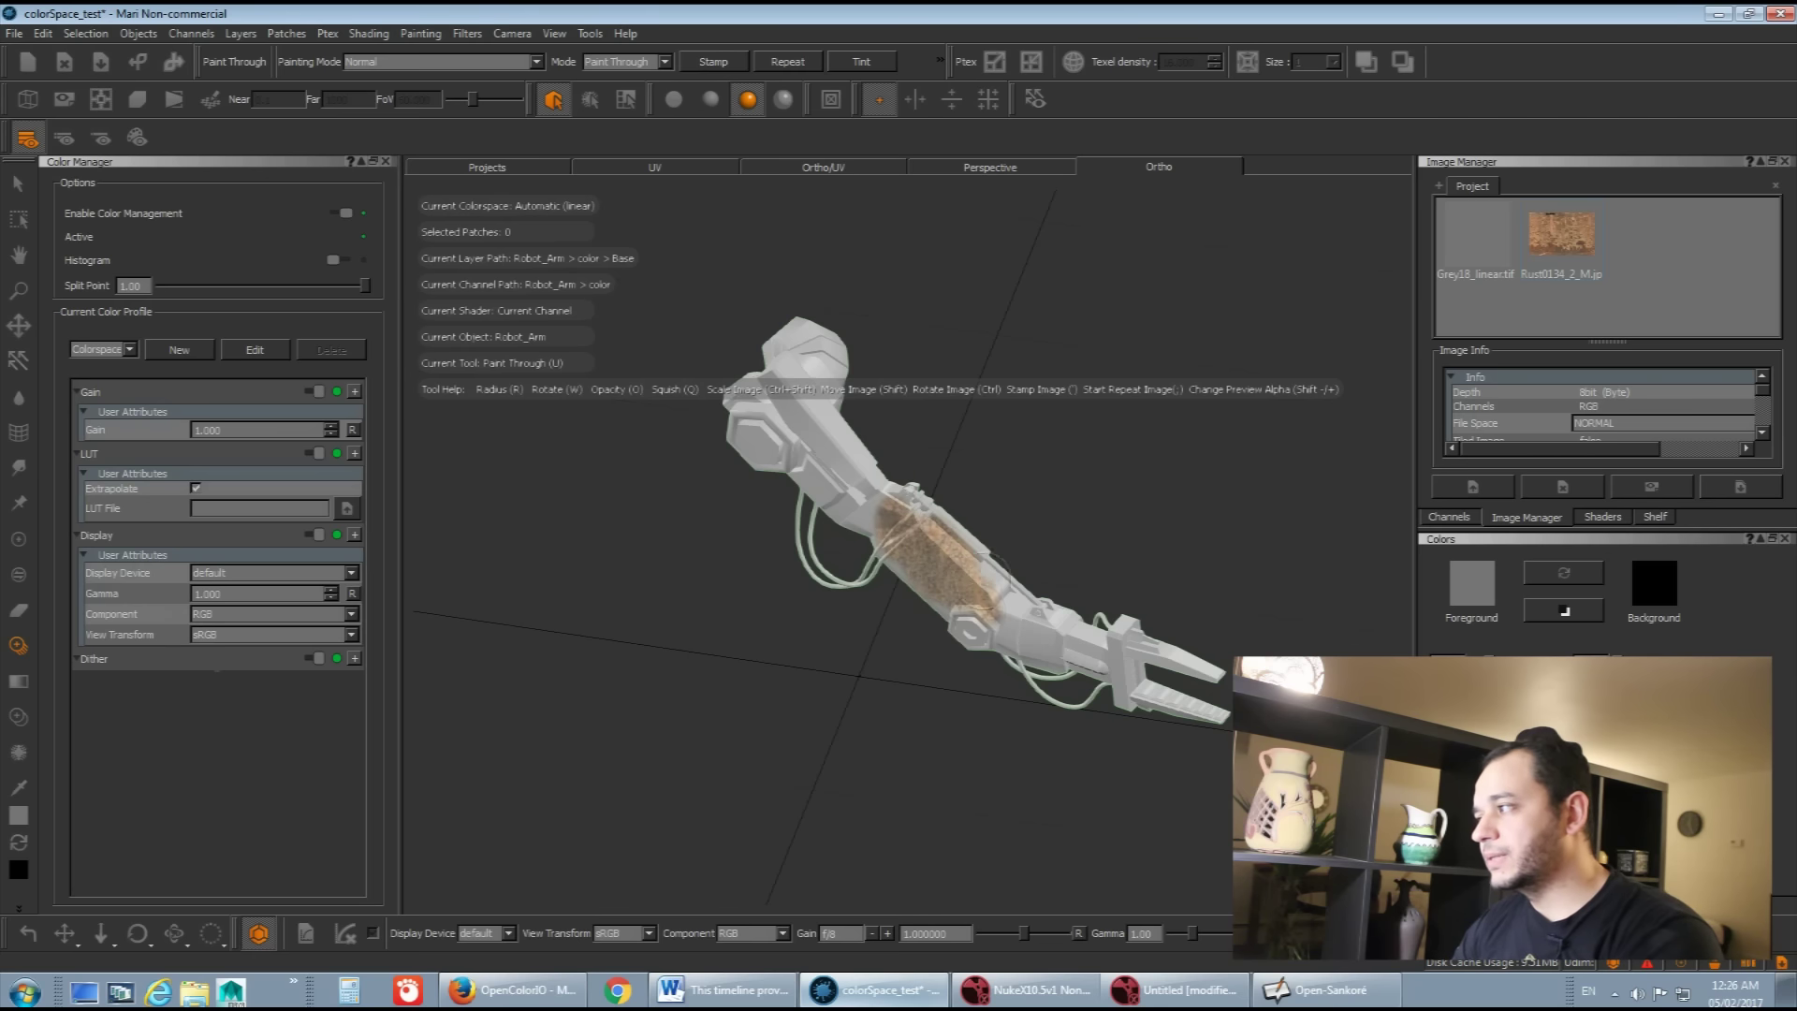
mouse_move(908, 515)
left_mouse_down()
mouse_move(868, 489)
mouse_move(866, 538)
left_mouse_up()
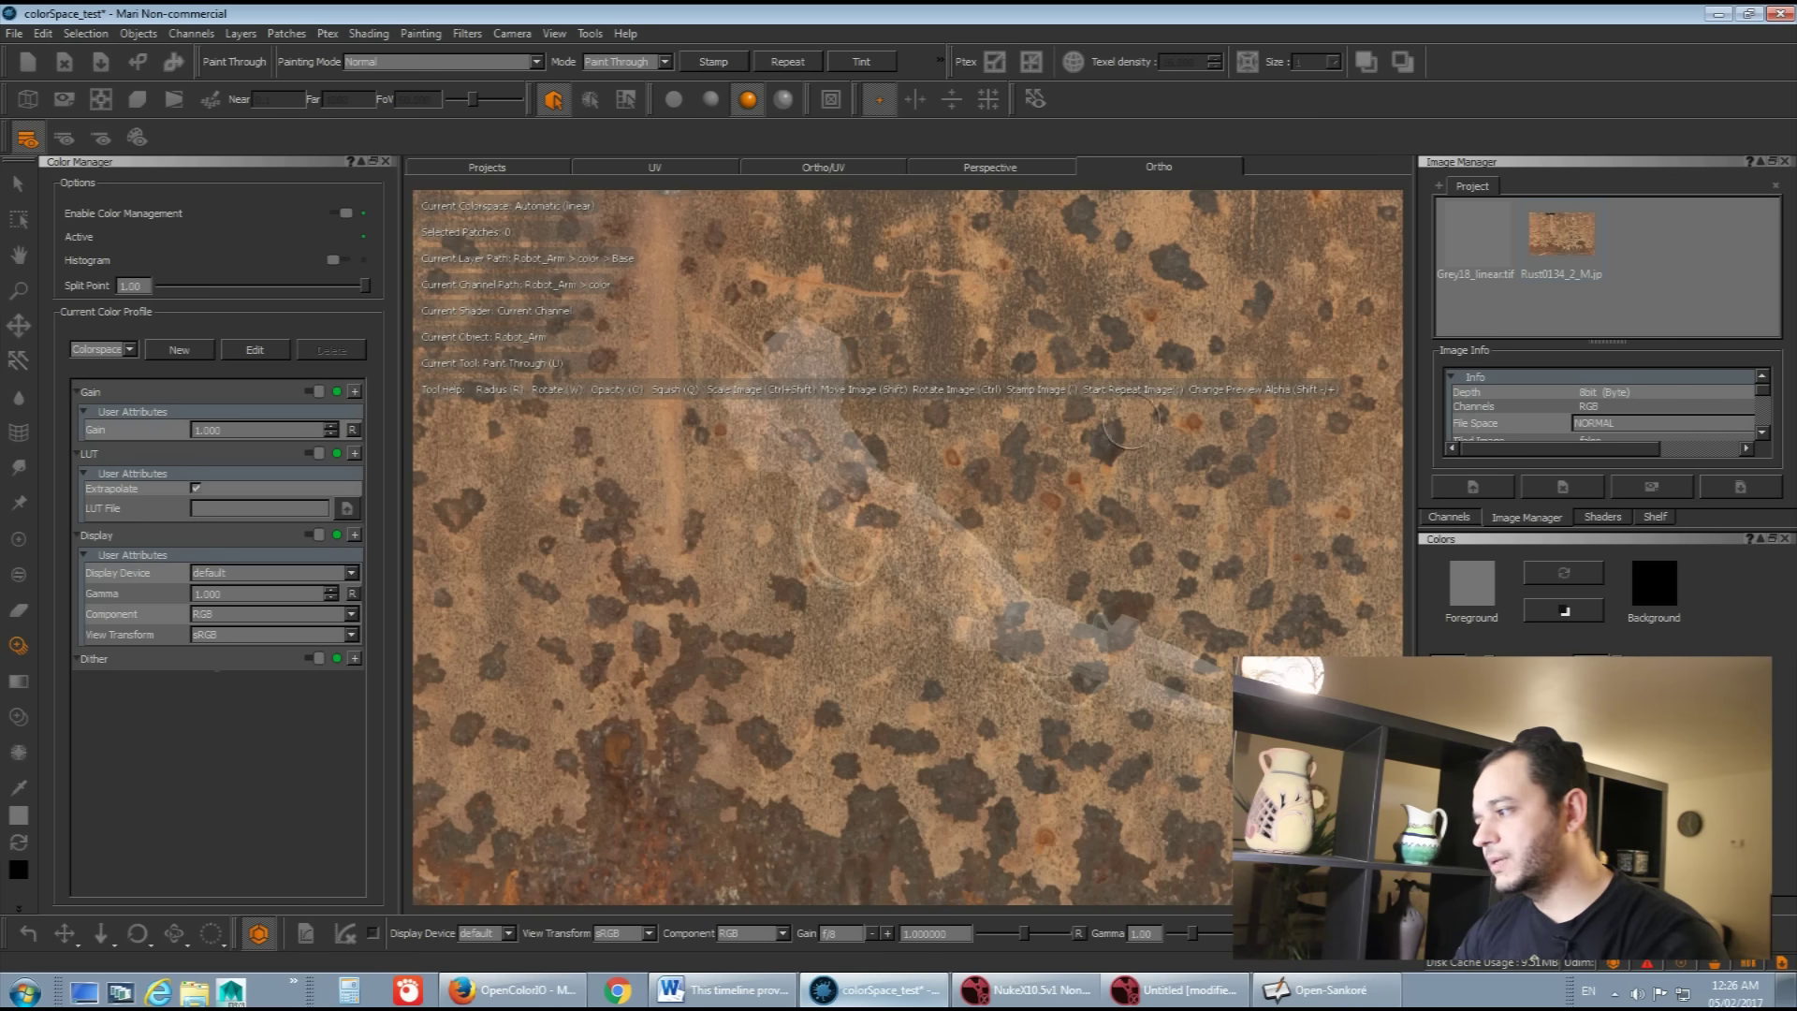
Step: Review the export settings for the current color channel, including its colorspace, and dismiss them without exporting
left_click(1429, 517)
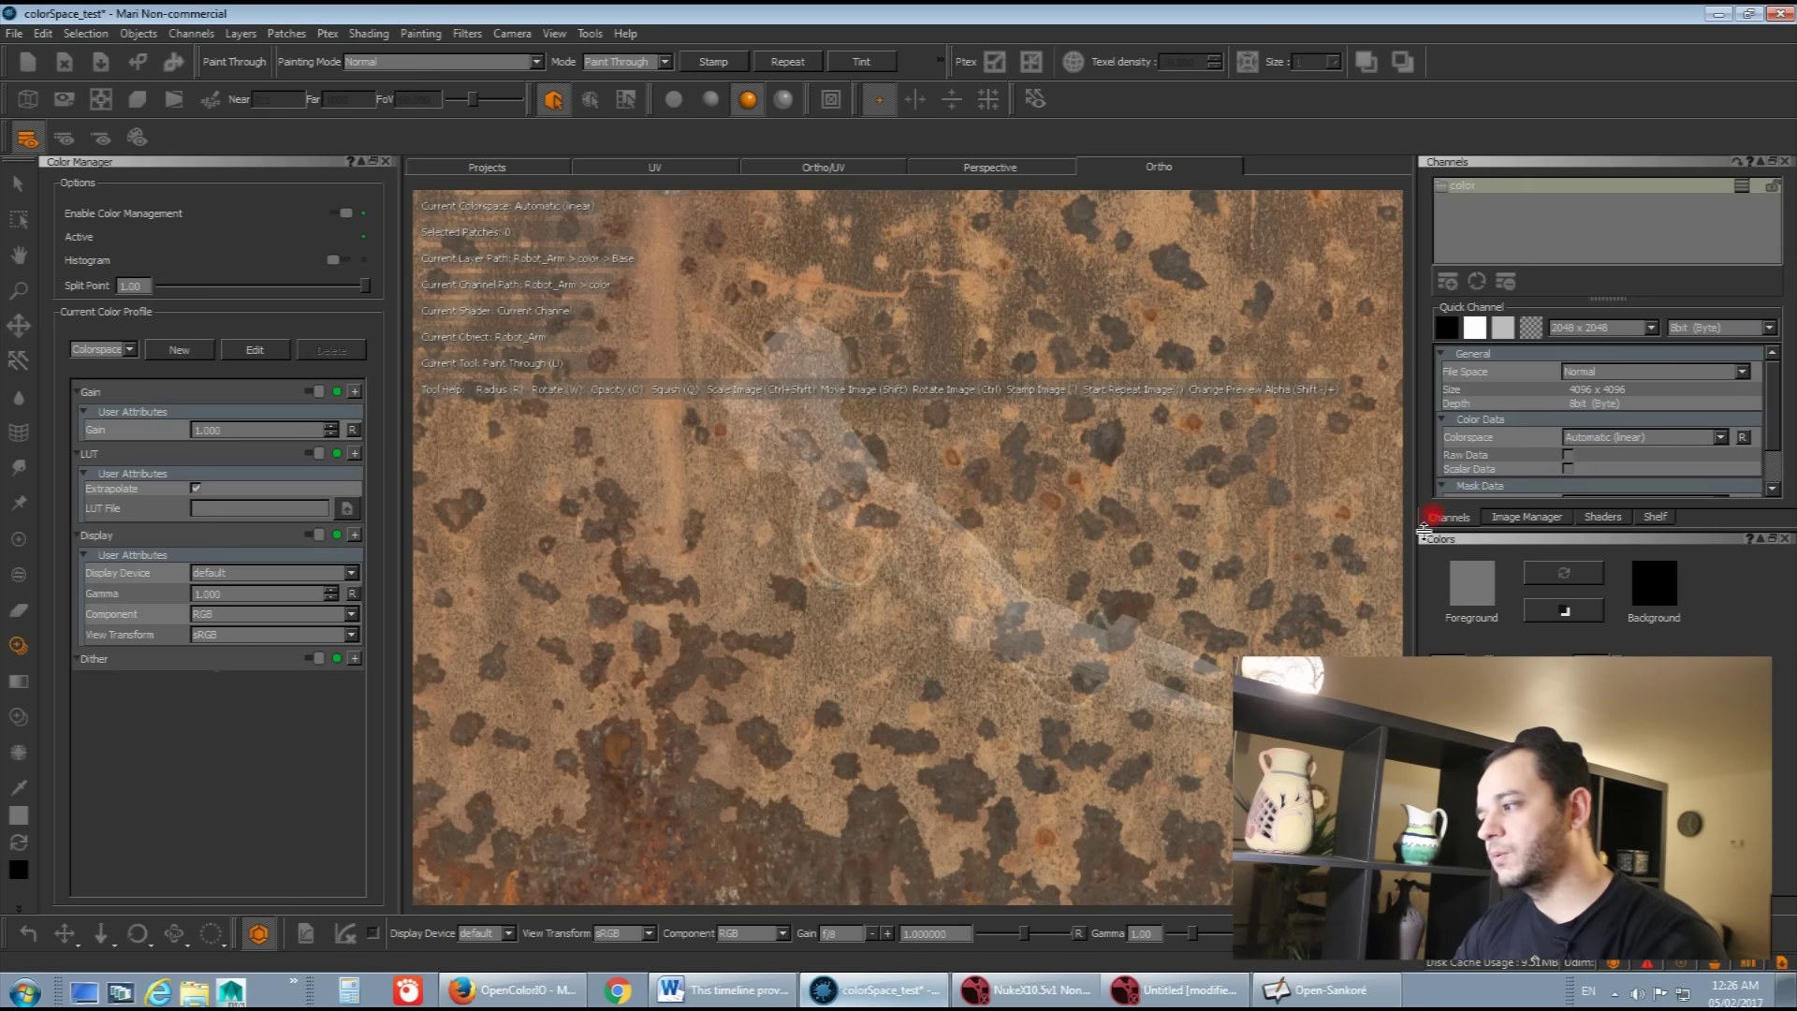
right_click(1465, 187)
mouse_move(1509, 404)
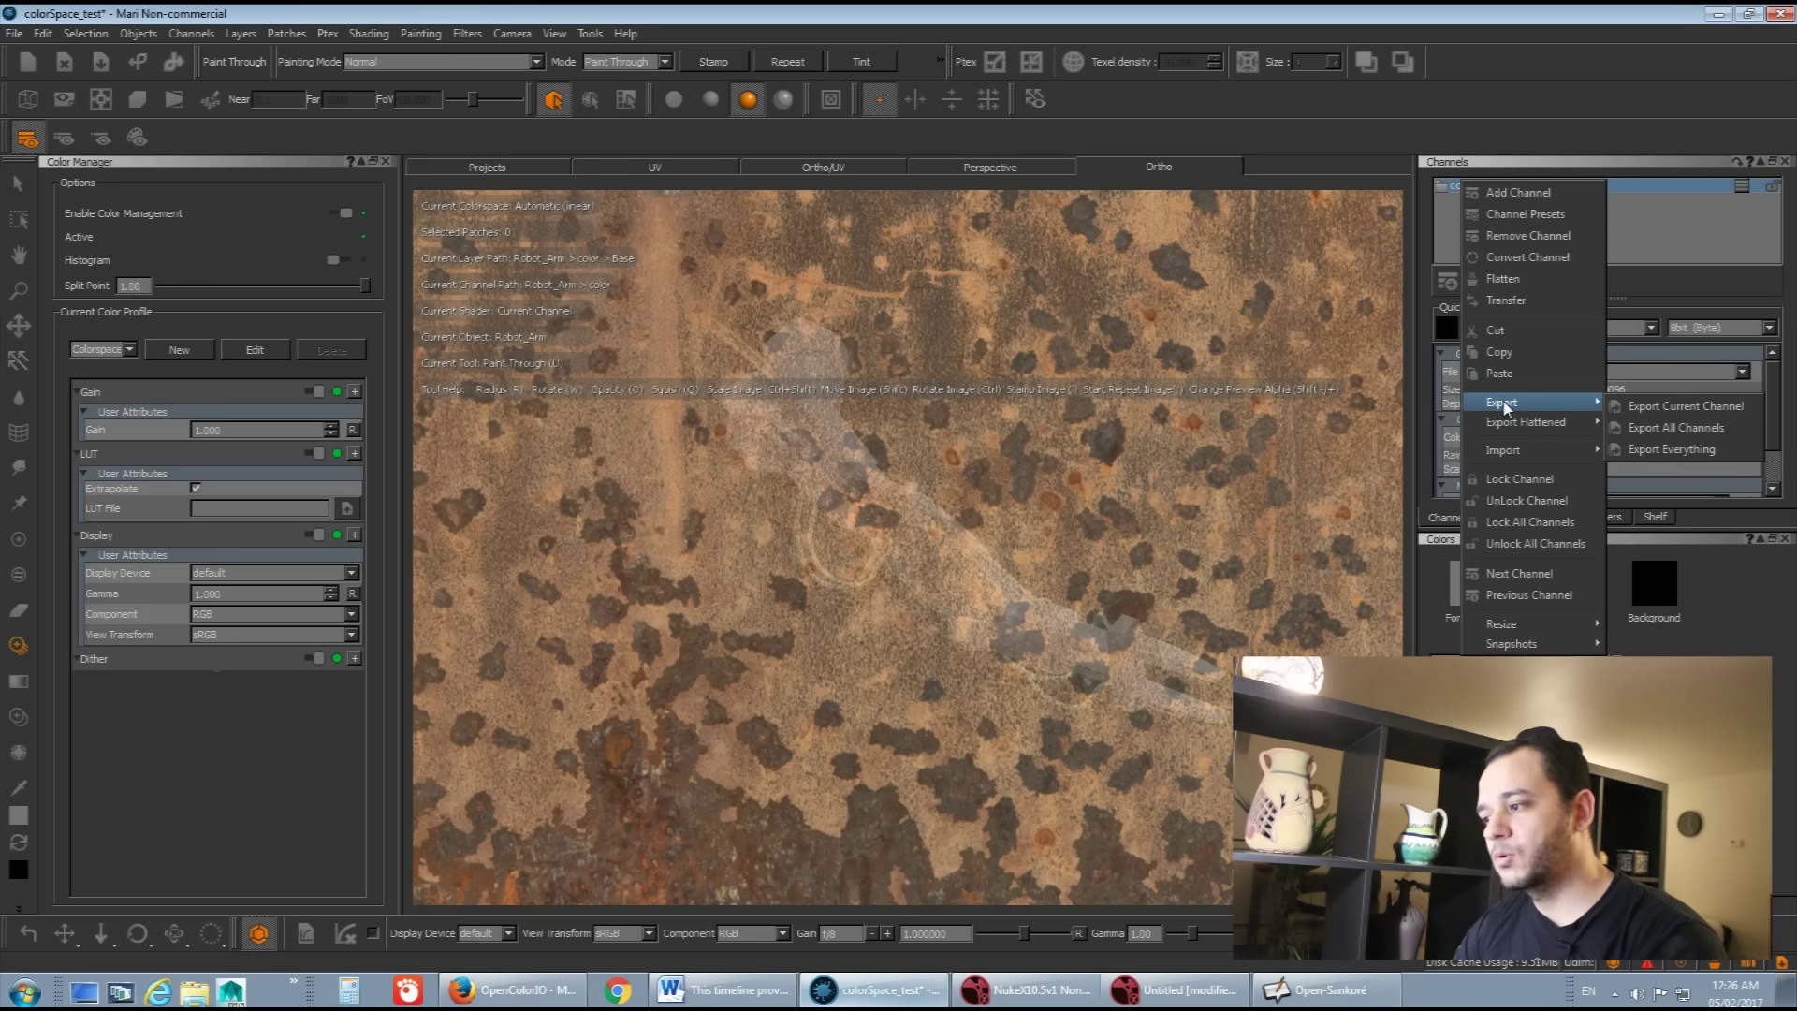
left_click(1675, 409)
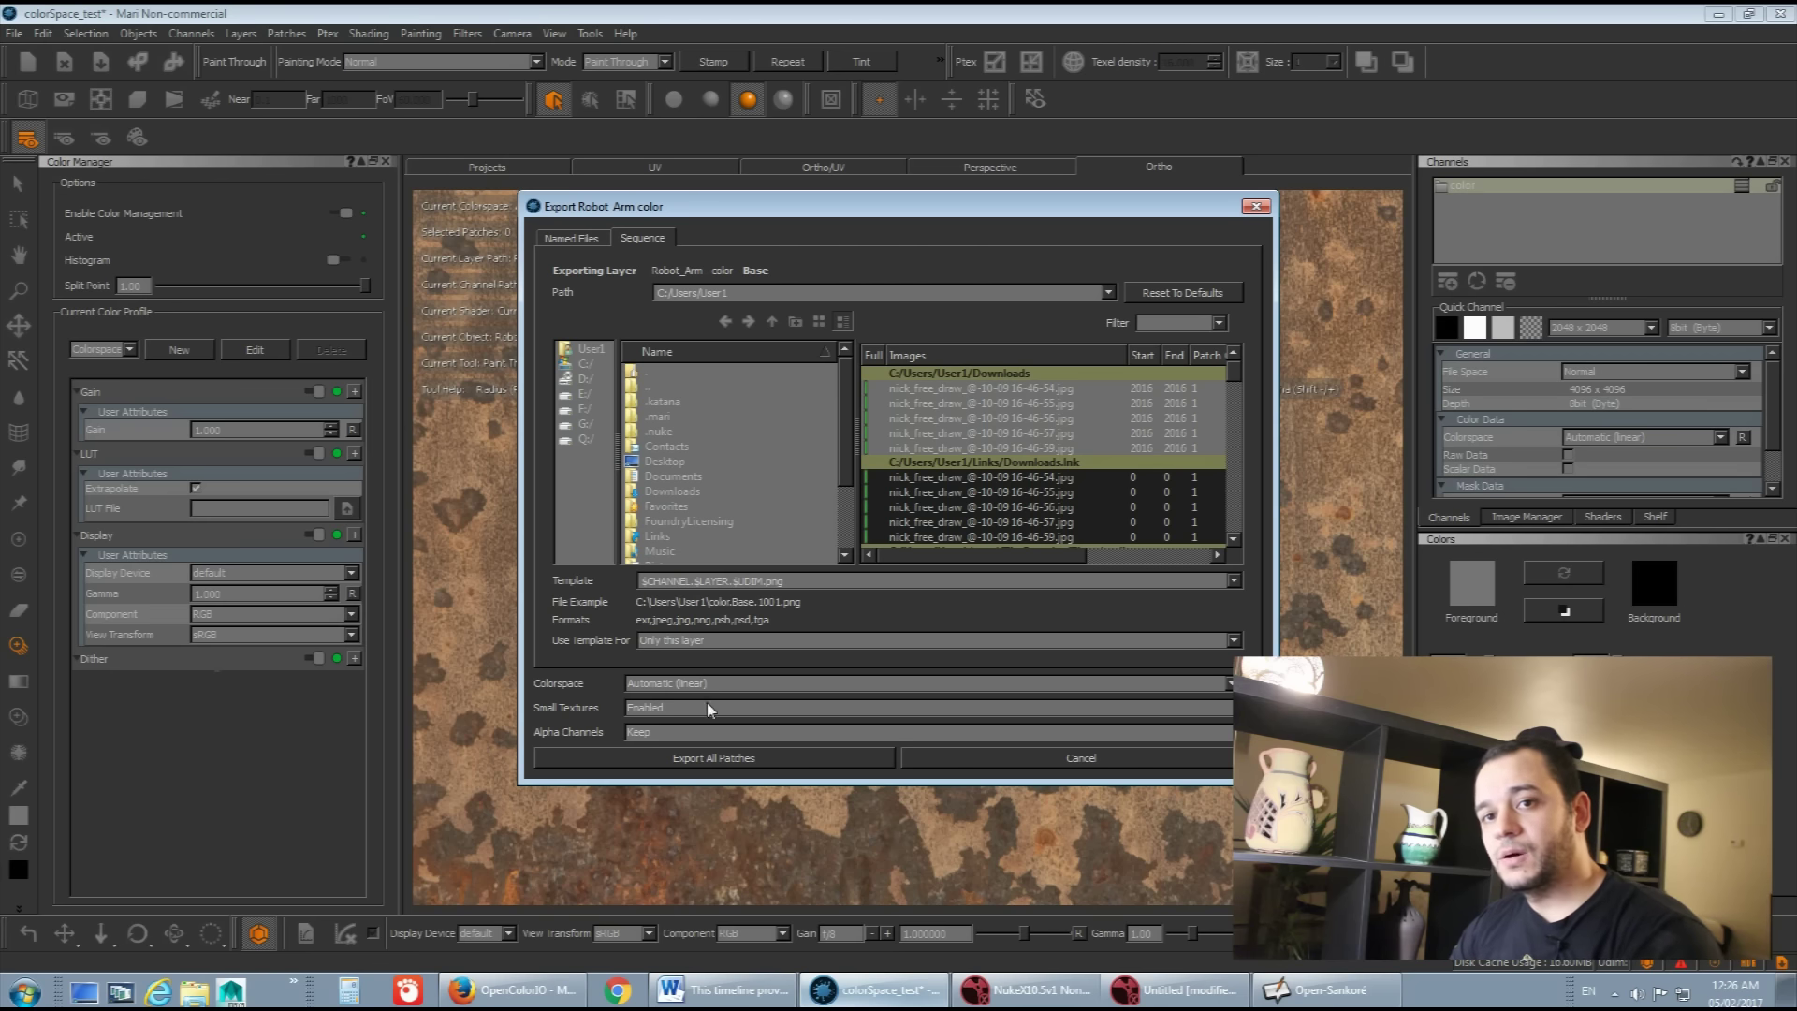
left_click(999, 763)
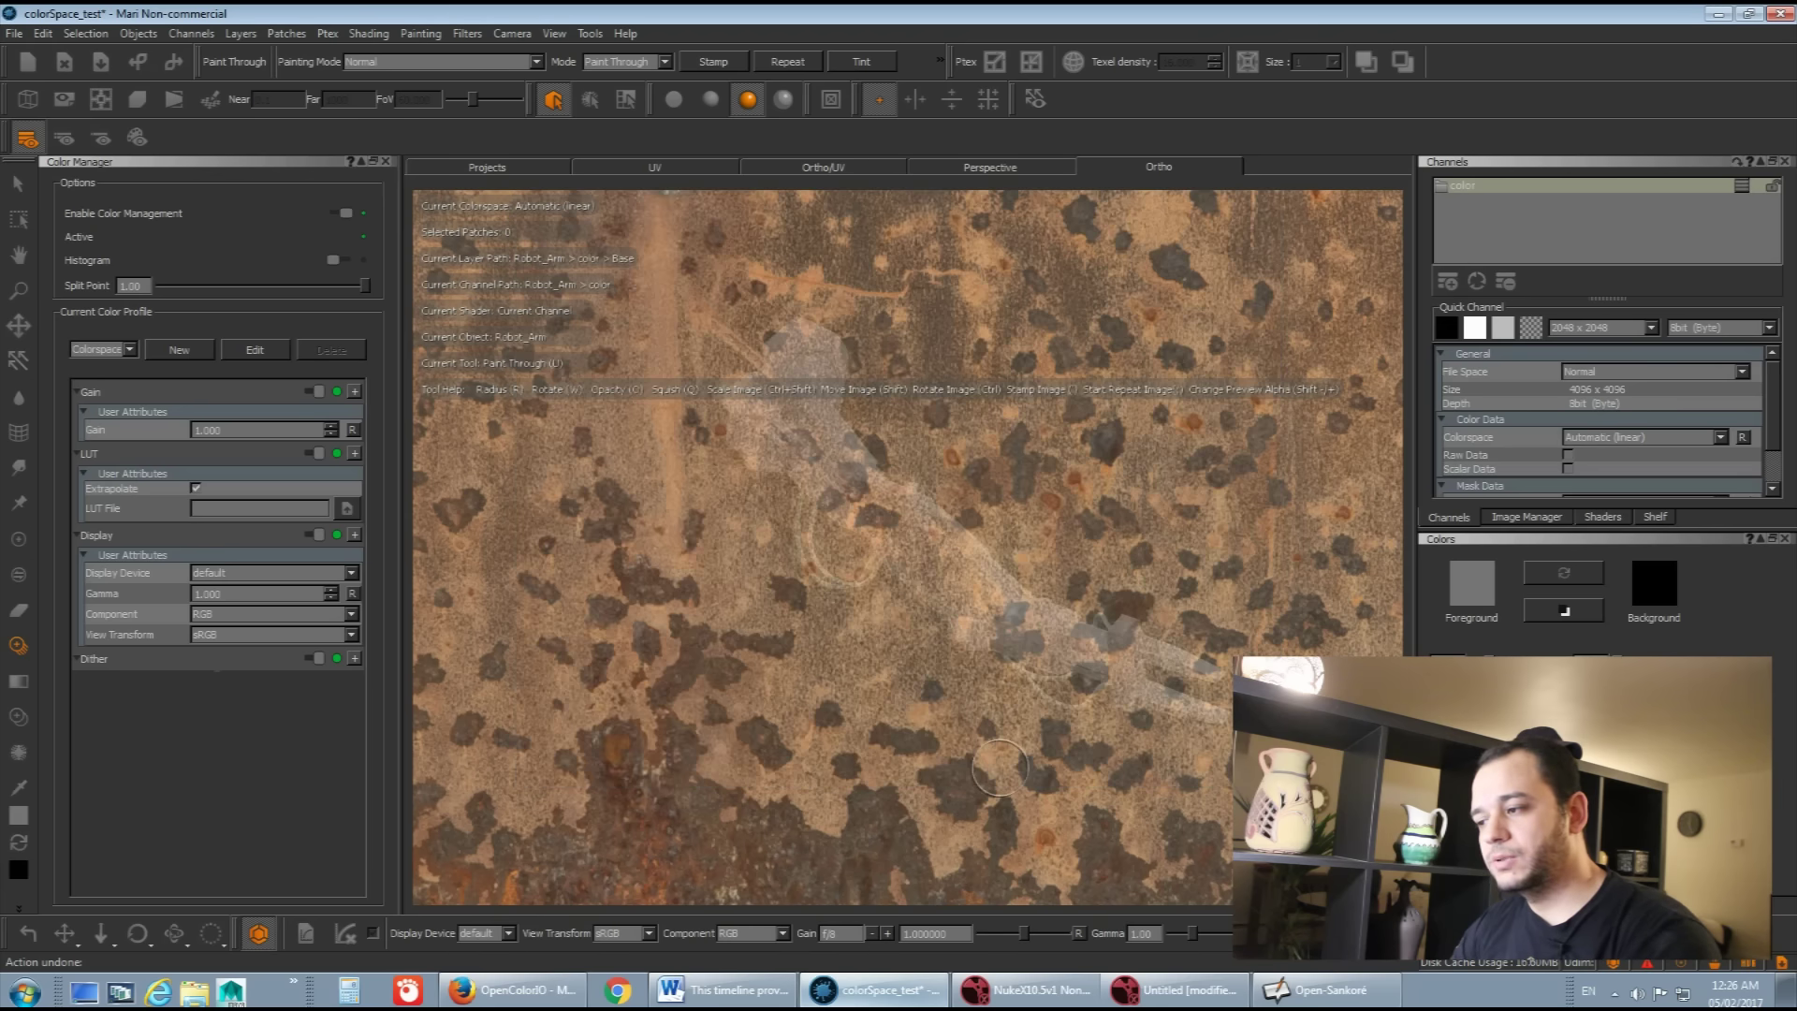